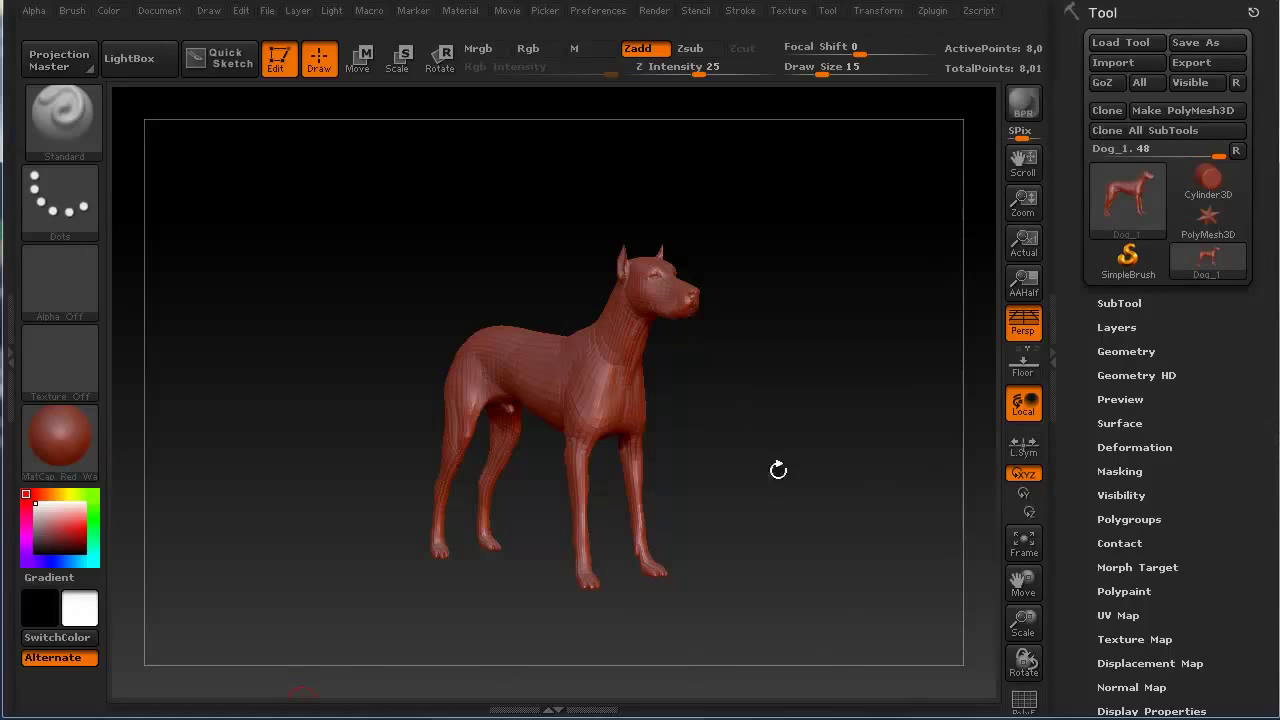
# Step: Turn on the PolyFrame wireframe display for the dog model and orbit to a side view
pyautogui.moveTo(442, 596); pyautogui.dragTo(294, 540)
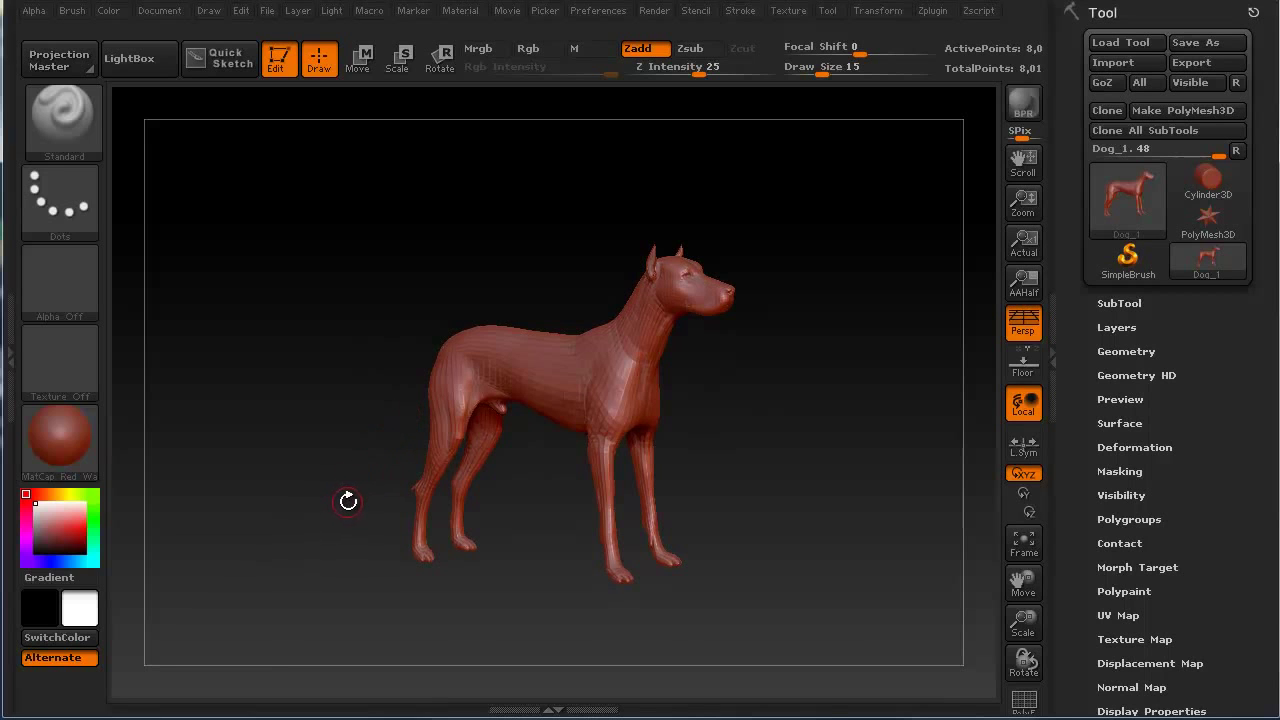
pyautogui.moveTo(354, 503); pyautogui.dragTo(501, 373)
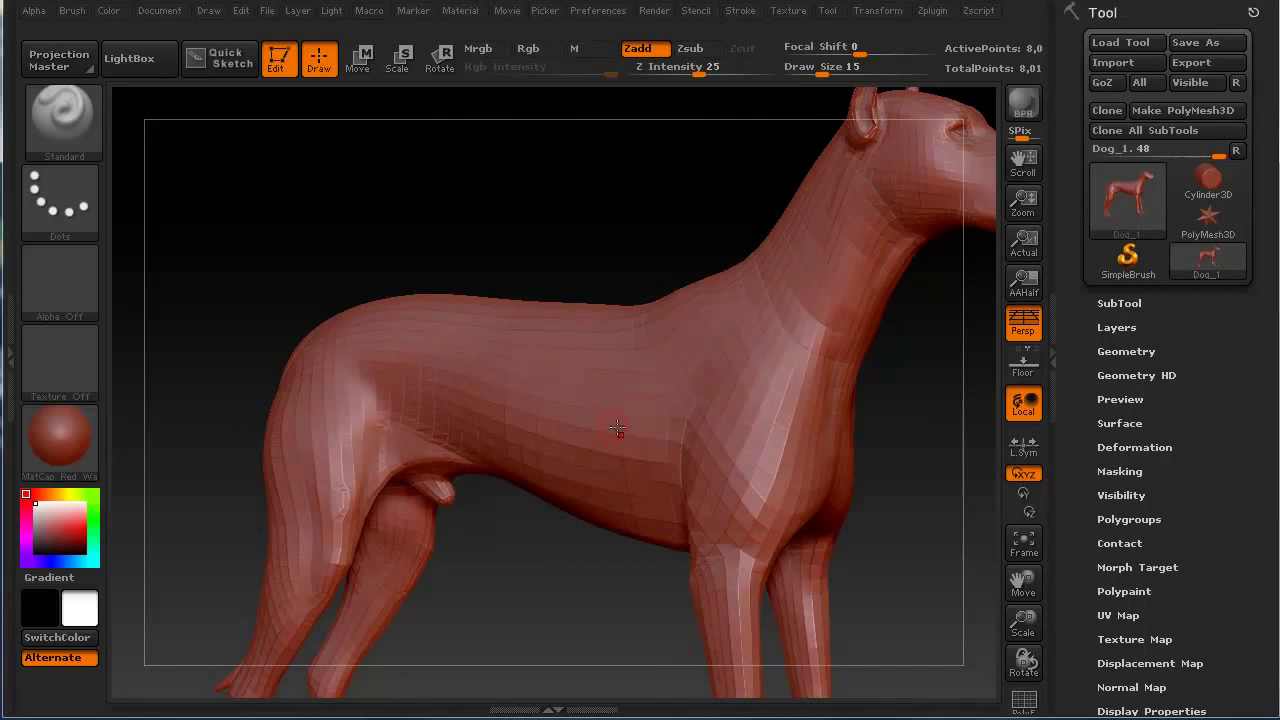
pyautogui.moveTo(225, 488); pyautogui.dragTo(201, 372)
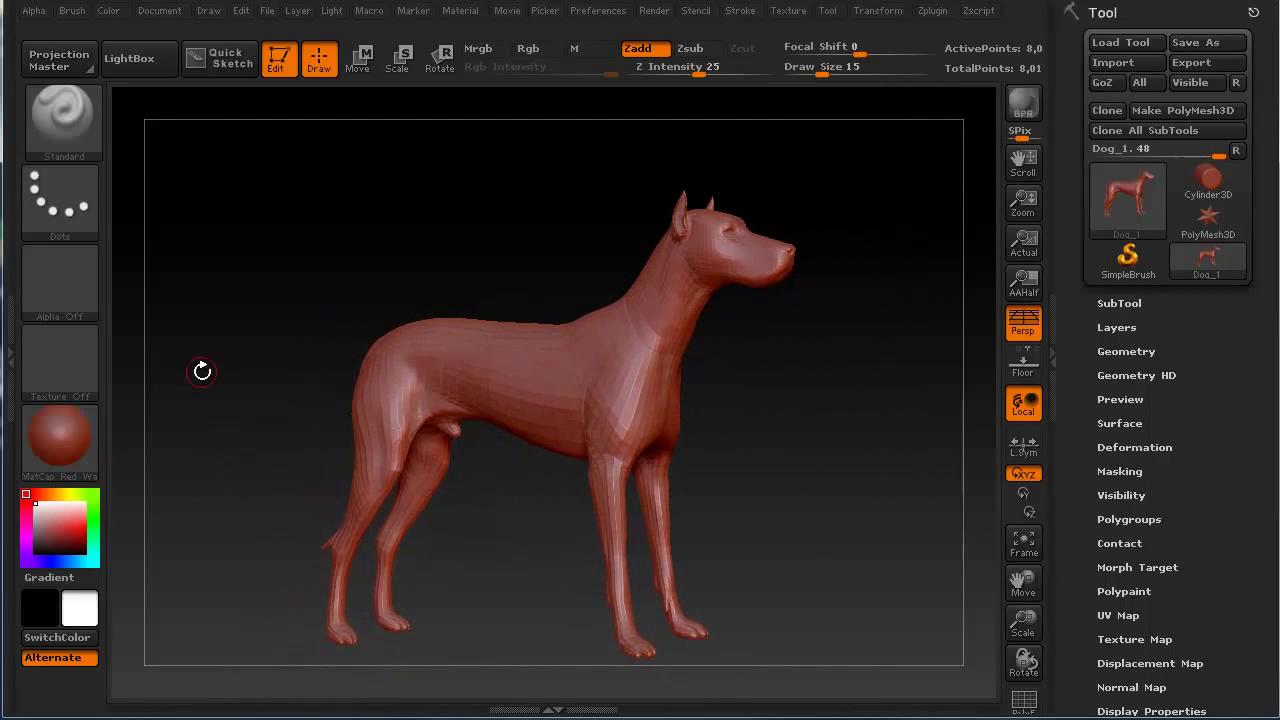
pyautogui.hotkey('shift', 'f')
pyautogui.moveTo(223, 437)
pyautogui.mouseDown()
pyautogui.moveTo(289, 423)
pyautogui.moveTo(243, 434)
pyautogui.moveTo(229, 460)
pyautogui.moveTo(240, 423)
pyautogui.moveTo(272, 497)
pyautogui.moveTo(206, 491)
pyautogui.moveTo(206, 443)
pyautogui.moveTo(277, 443)
pyautogui.moveTo(282, 429)
pyautogui.moveTo(200, 447)
pyautogui.mouseUp()
pyautogui.moveTo(515, 498); pyautogui.dragTo(520, 561)
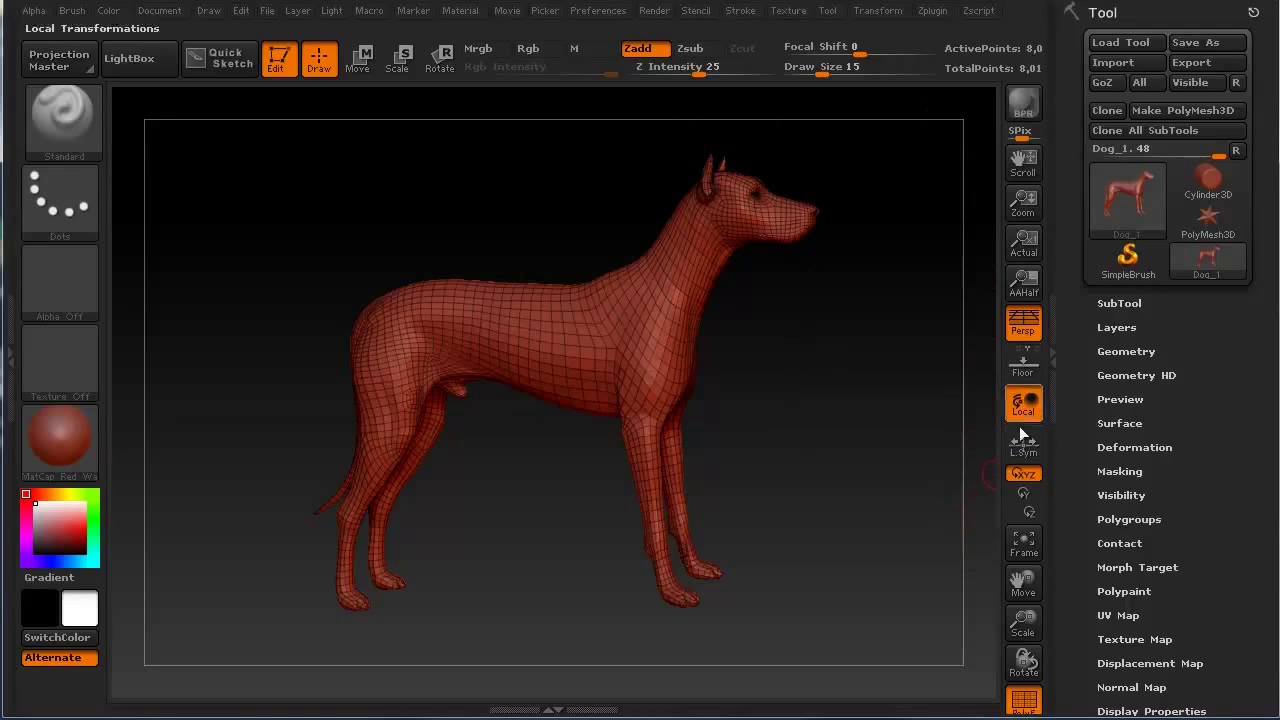
# Step: Try collapsing and reopening the side trays that hold the Tool and Material palettes, leaving the Tool tray open
pyautogui.click(1056, 348)
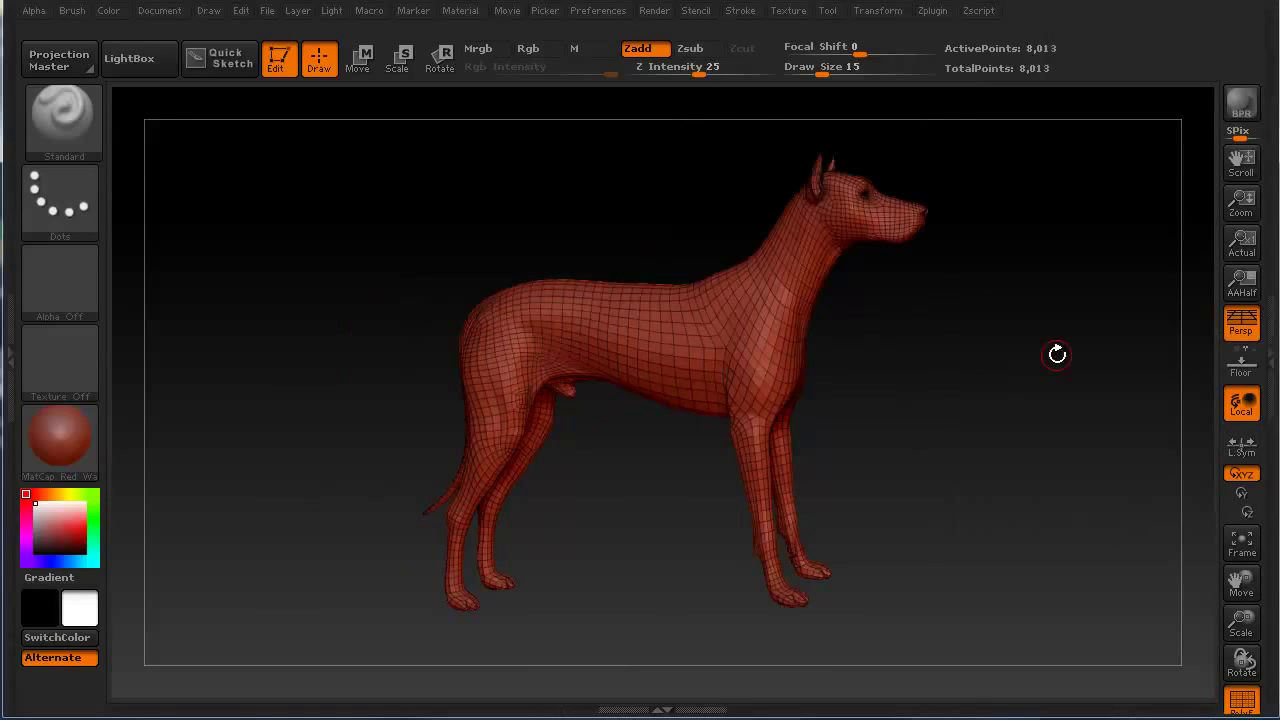
pyautogui.click(1268, 356)
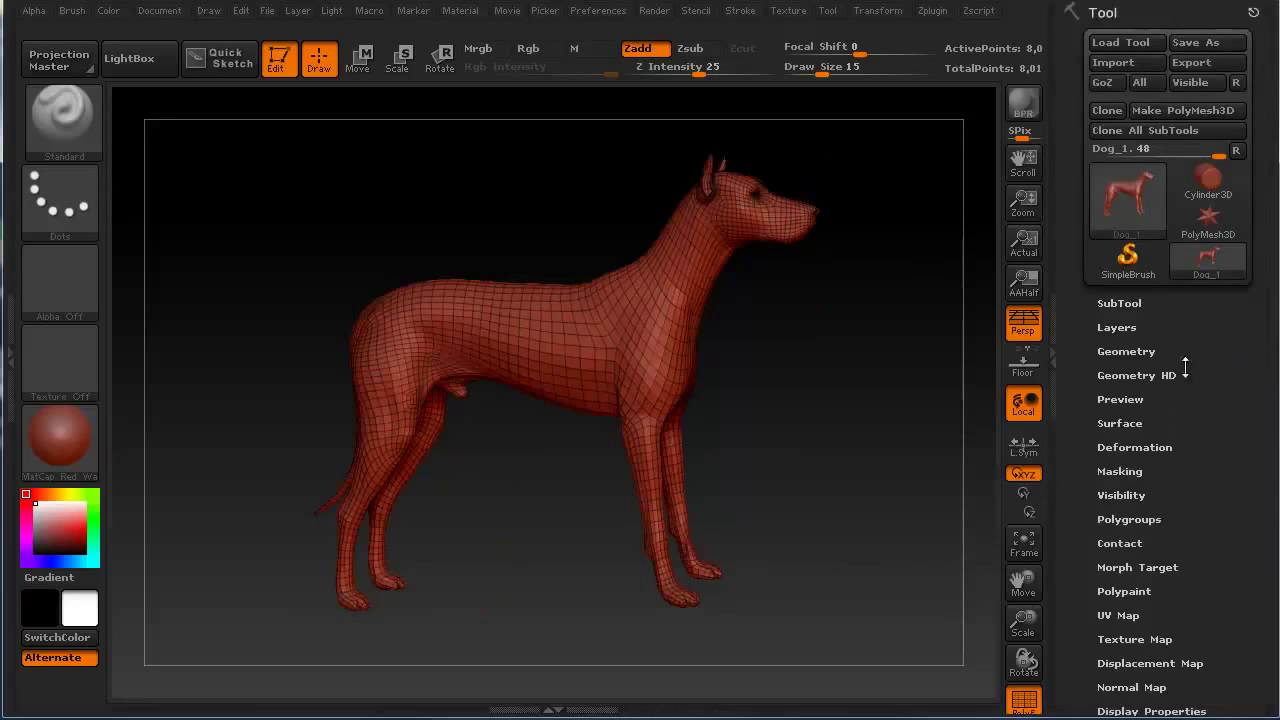
pyautogui.click(1052, 360)
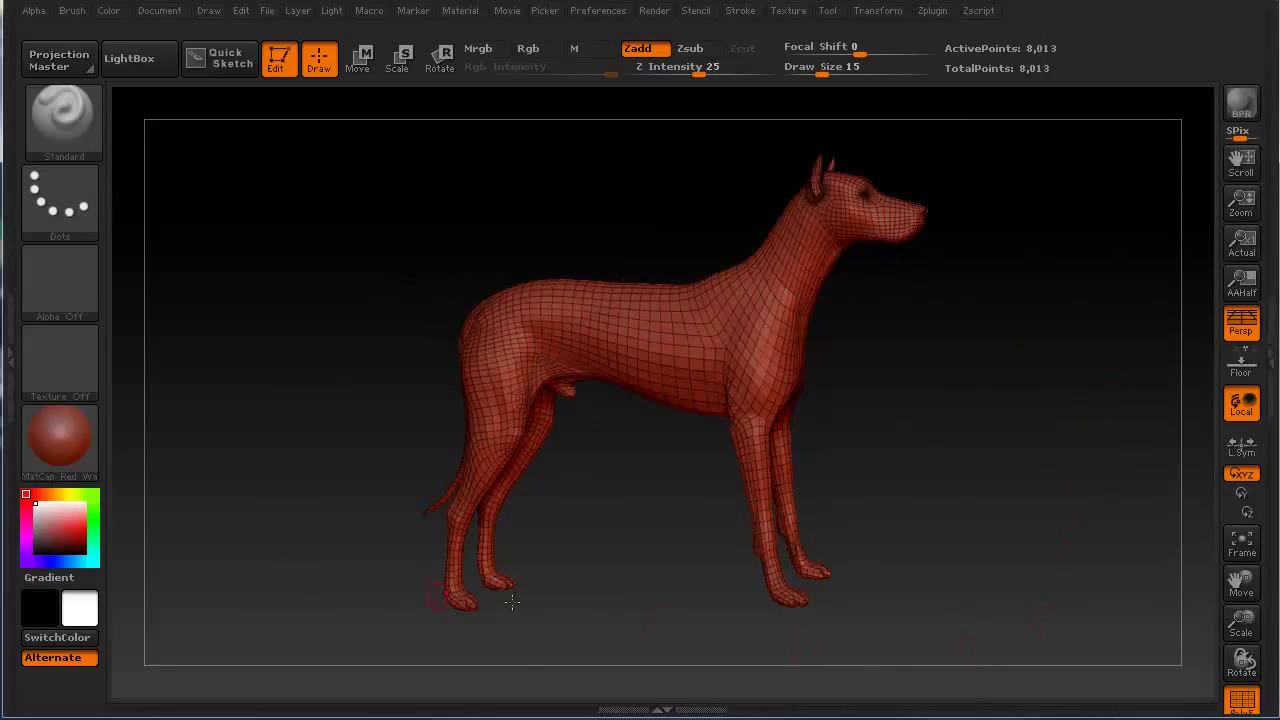
pyautogui.moveTo(345, 458); pyautogui.dragTo(282, 452)
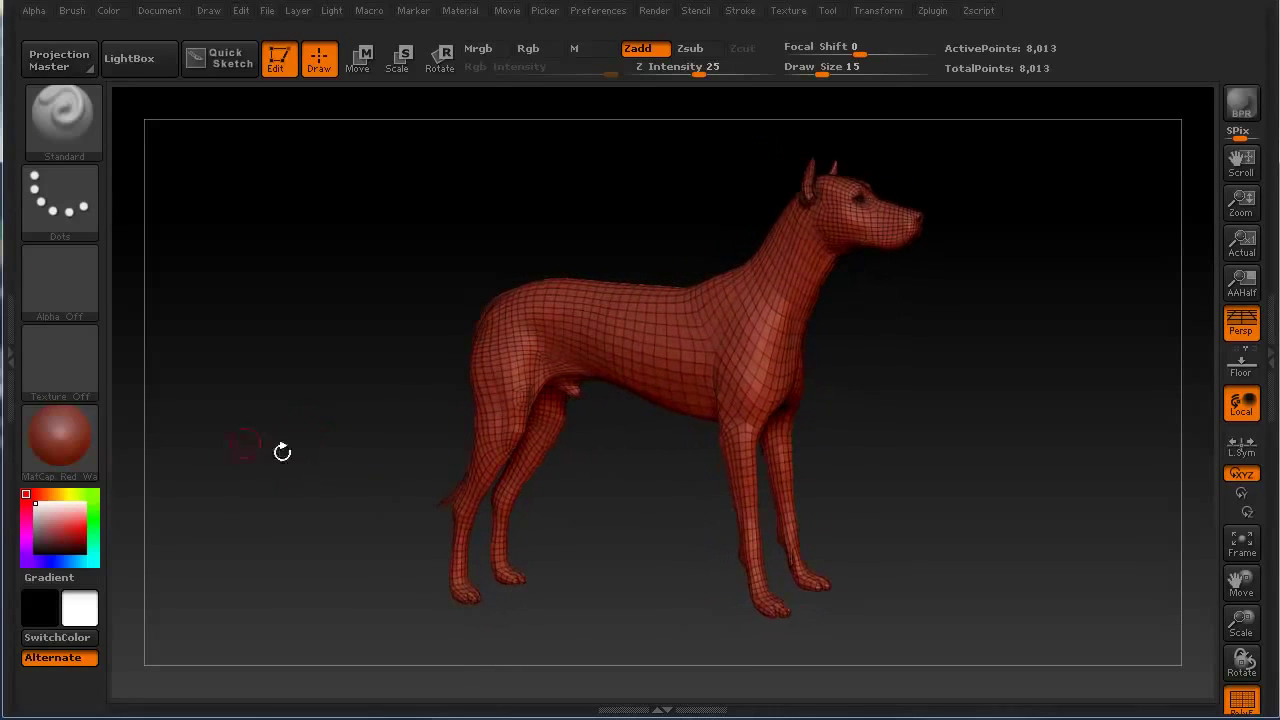
pyautogui.click(5, 358)
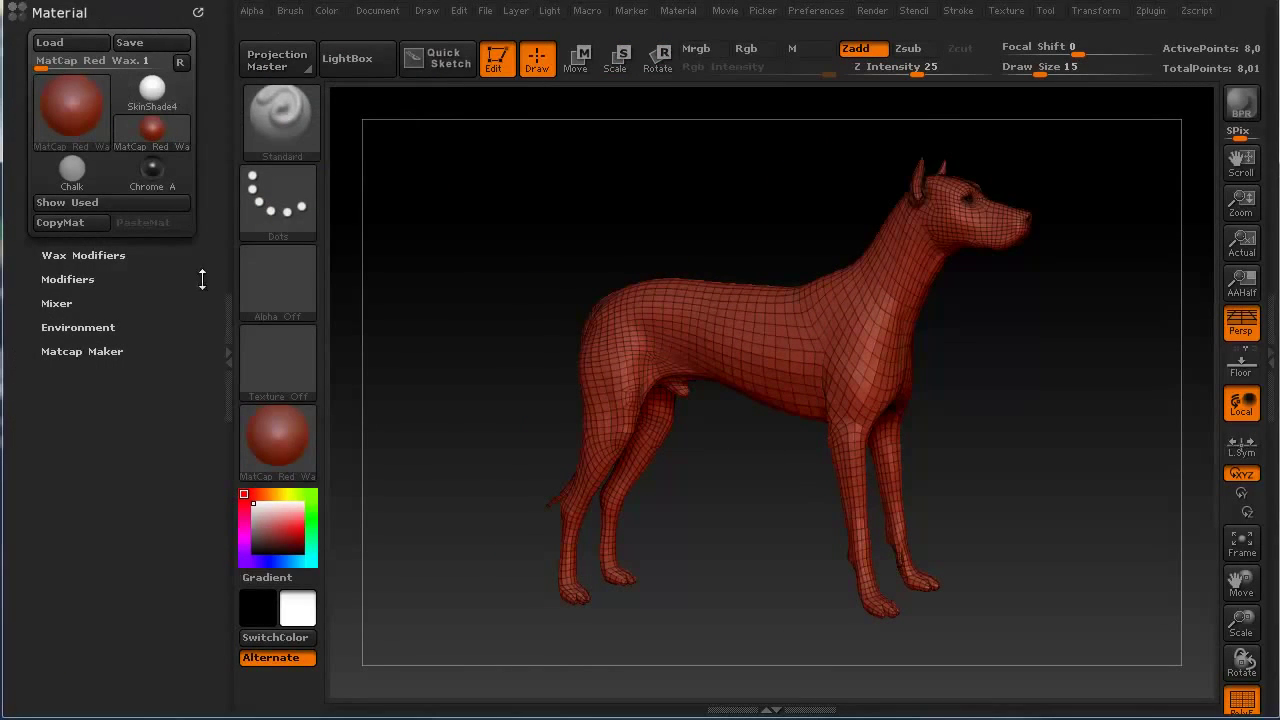
pyautogui.click(229, 345)
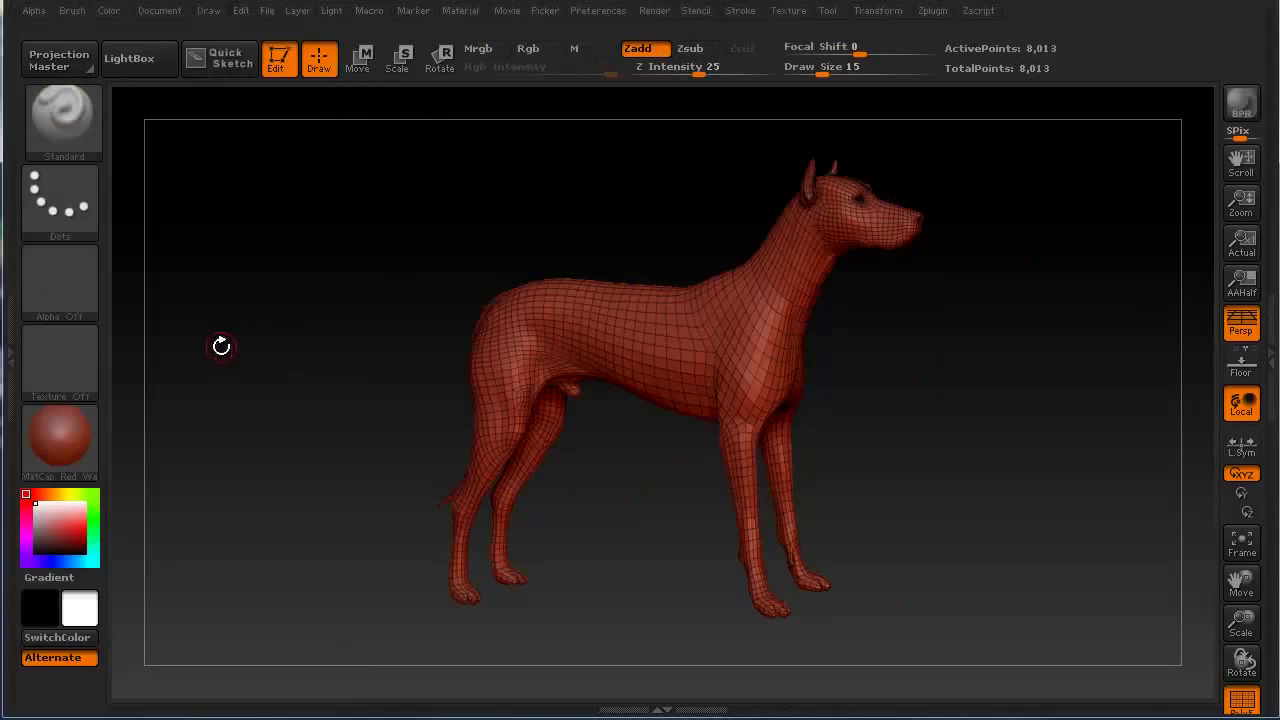
pyautogui.click(1268, 358)
pyautogui.click(1048, 358)
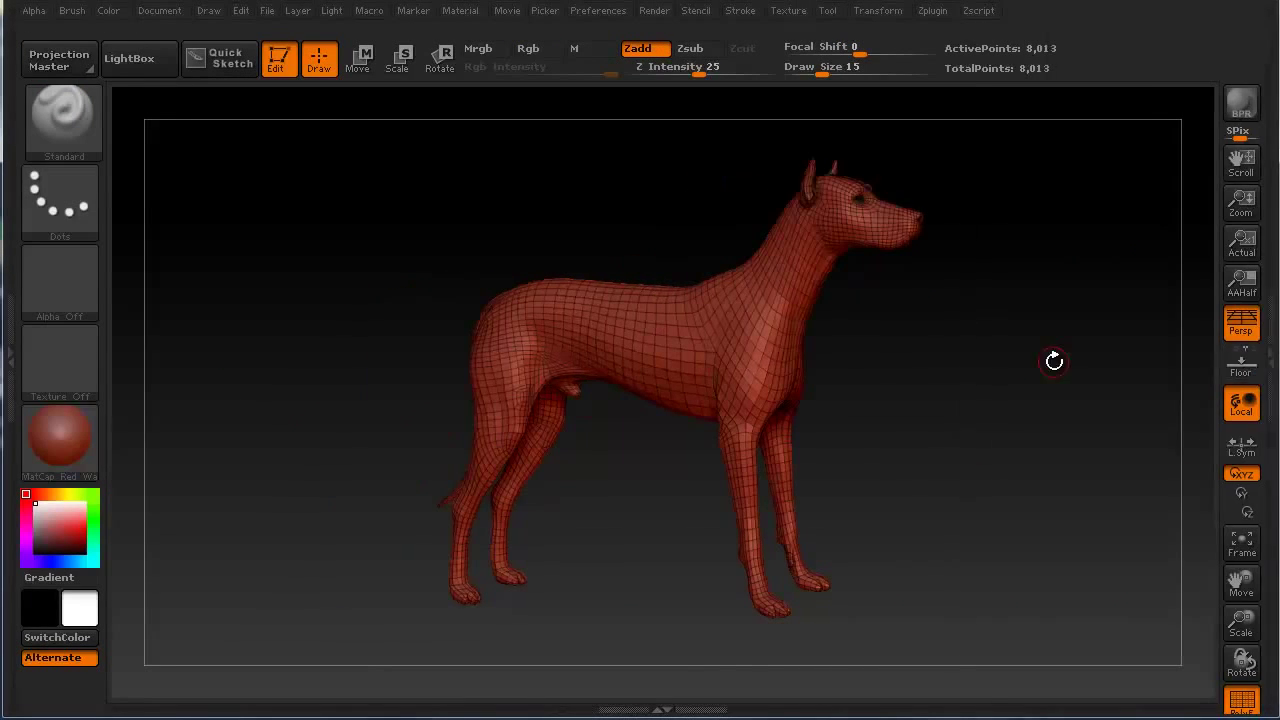
pyautogui.click(1268, 358)
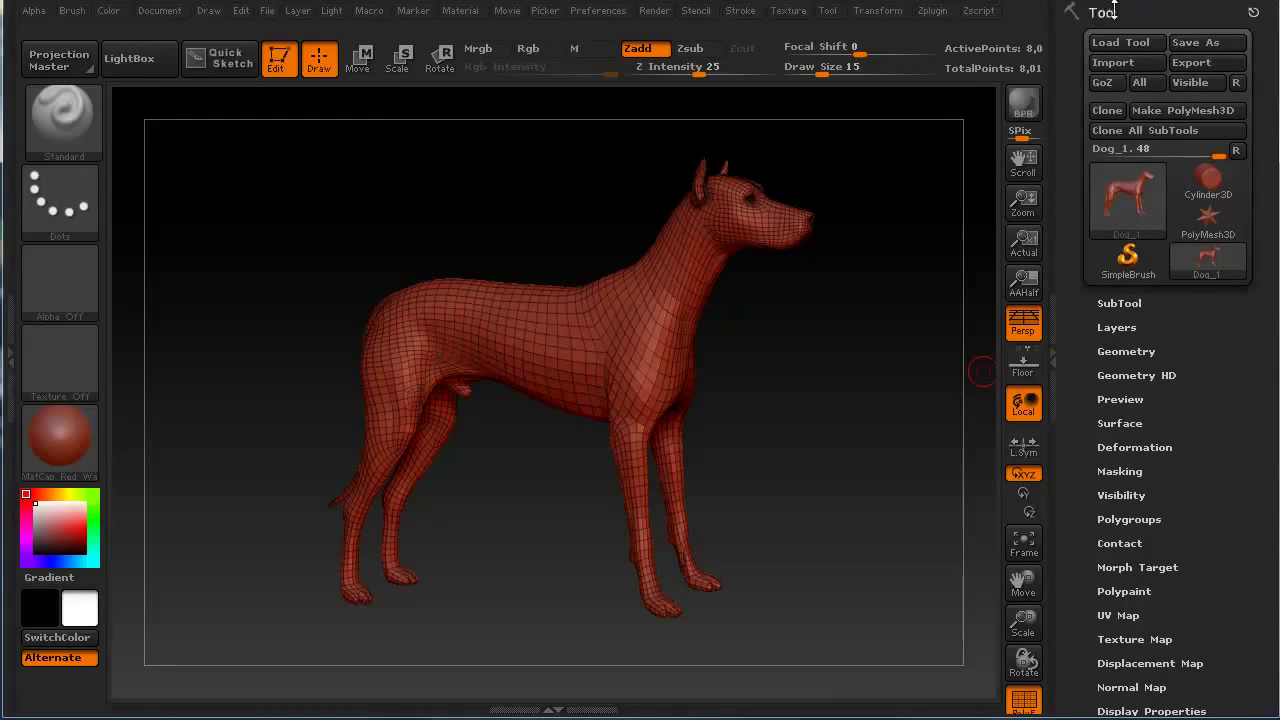
# Step: Replace the docked Tool palette with the Preferences palette and collapse its tray
pyautogui.click(1254, 12)
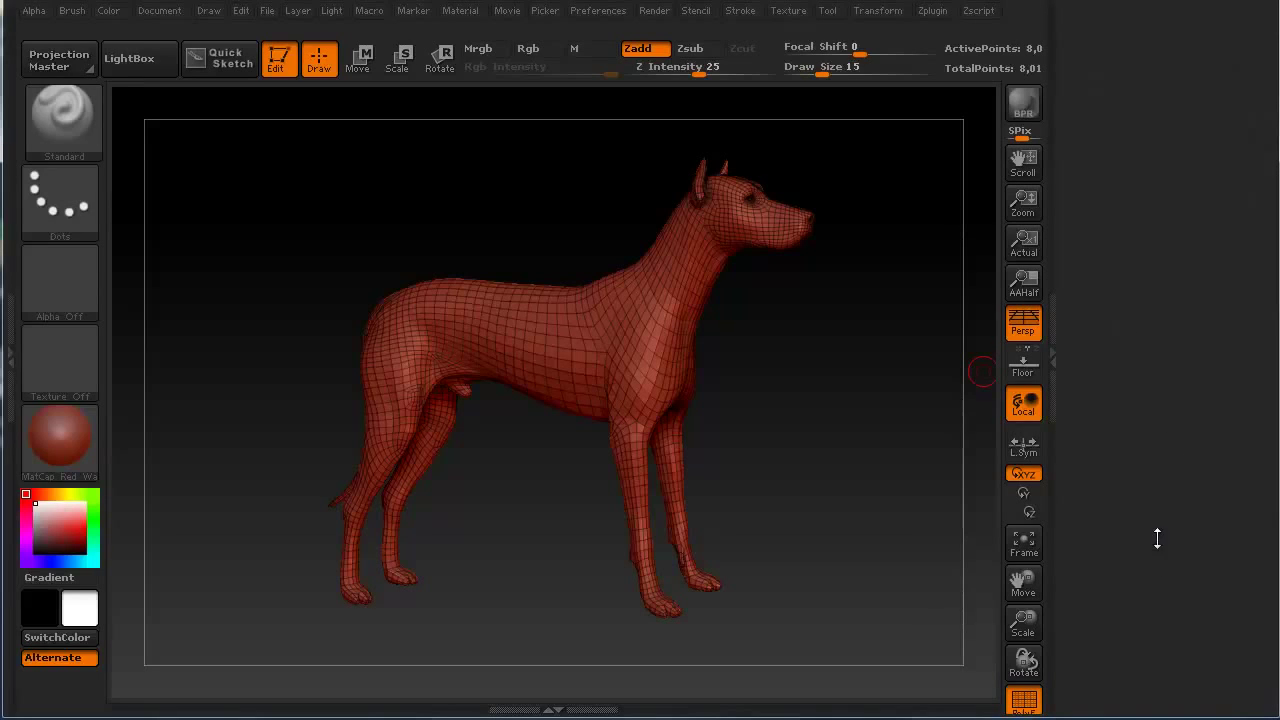
pyautogui.click(828, 11)
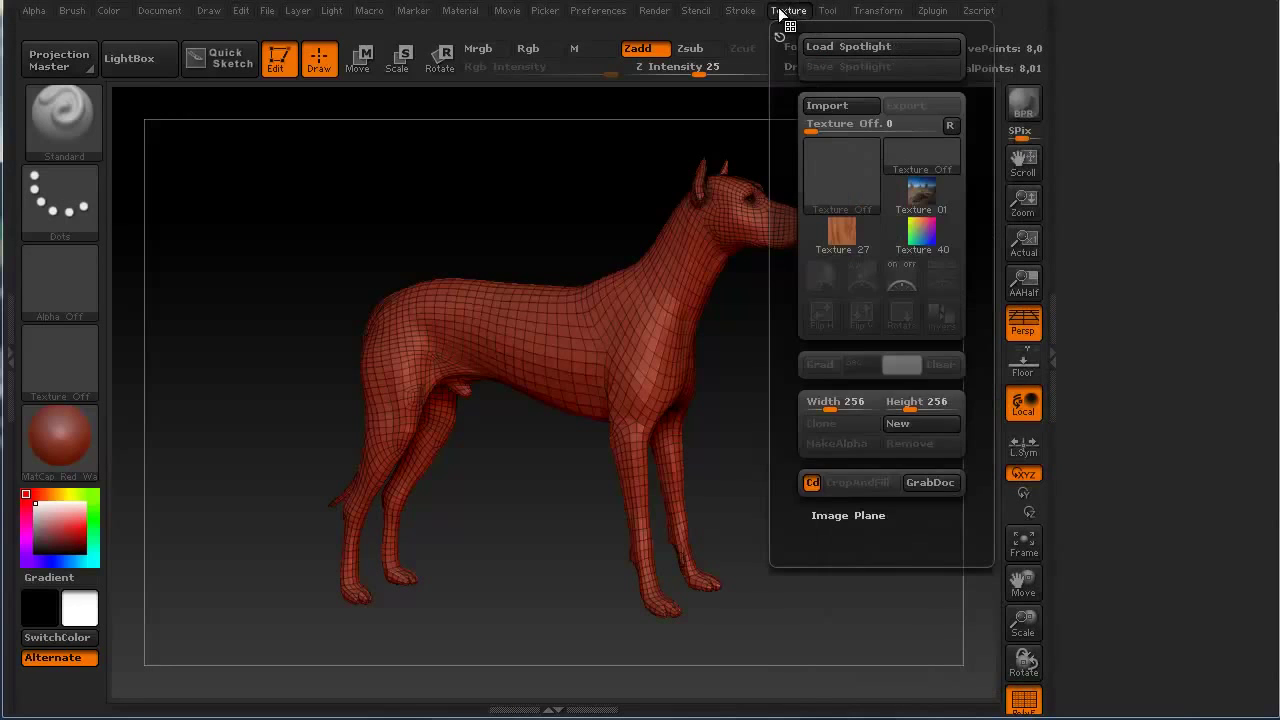
pyautogui.moveTo(720, 14)
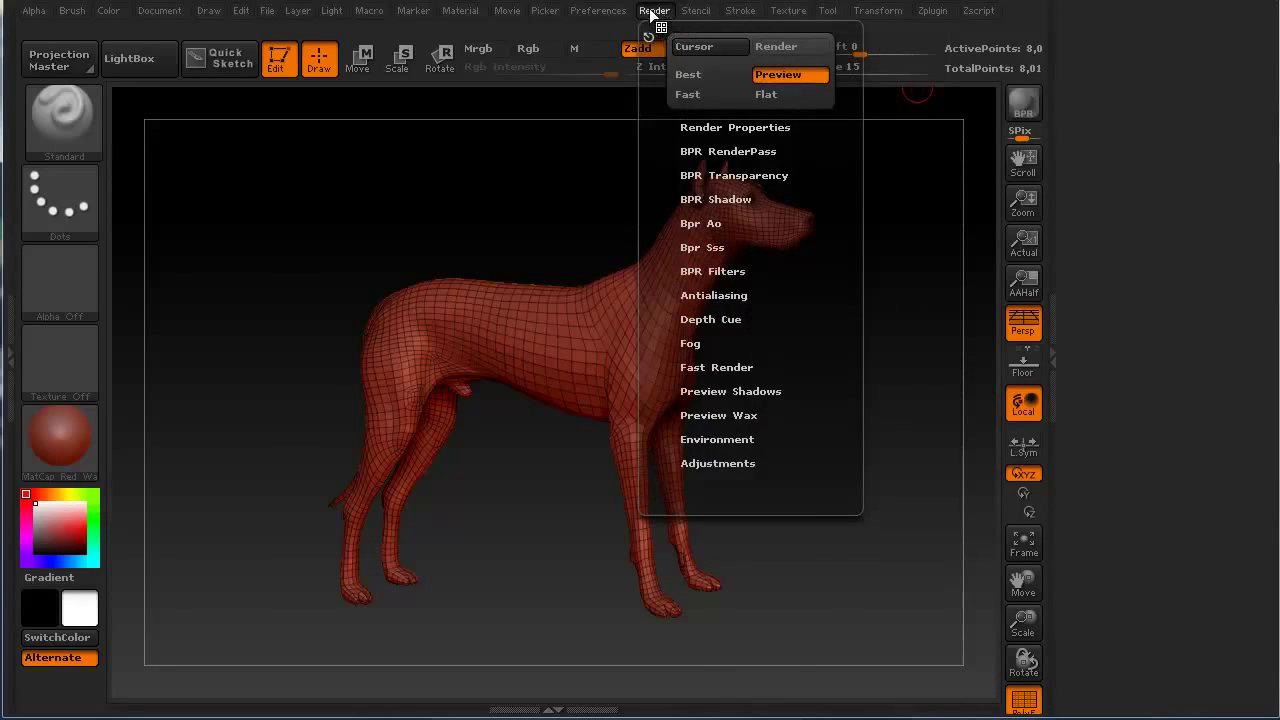
pyautogui.moveTo(607, 14)
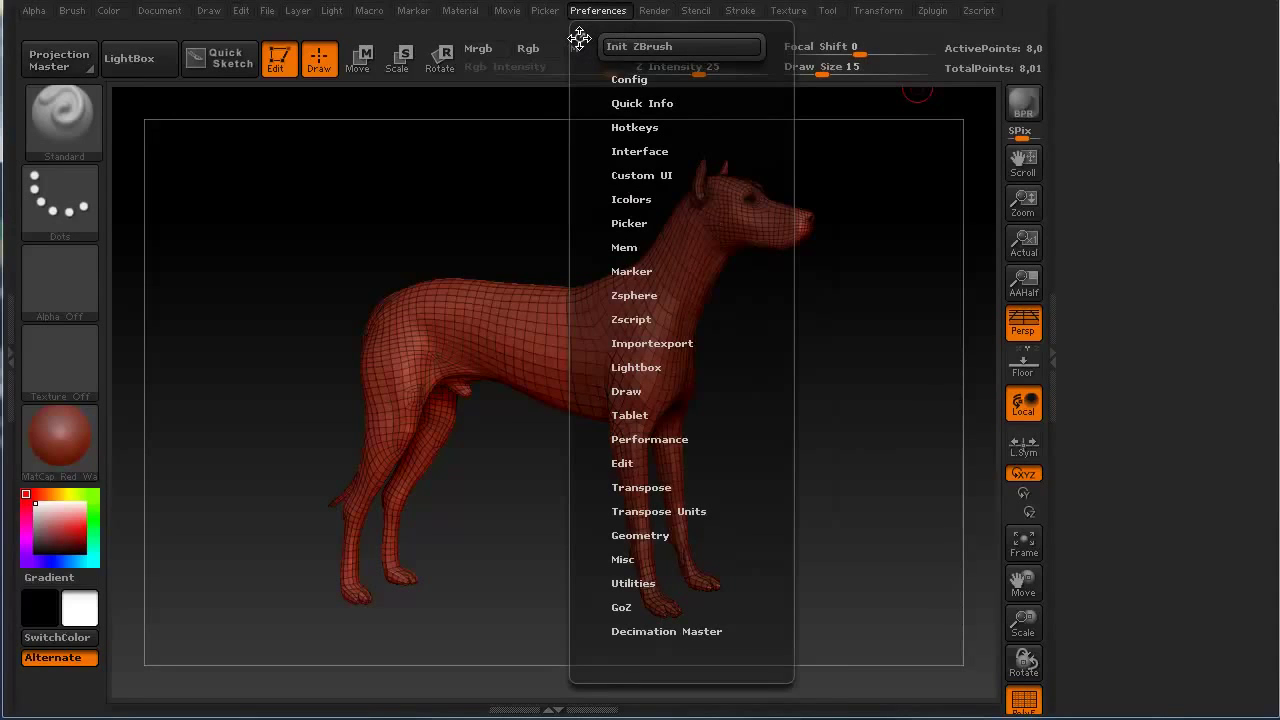
pyautogui.click(579, 38)
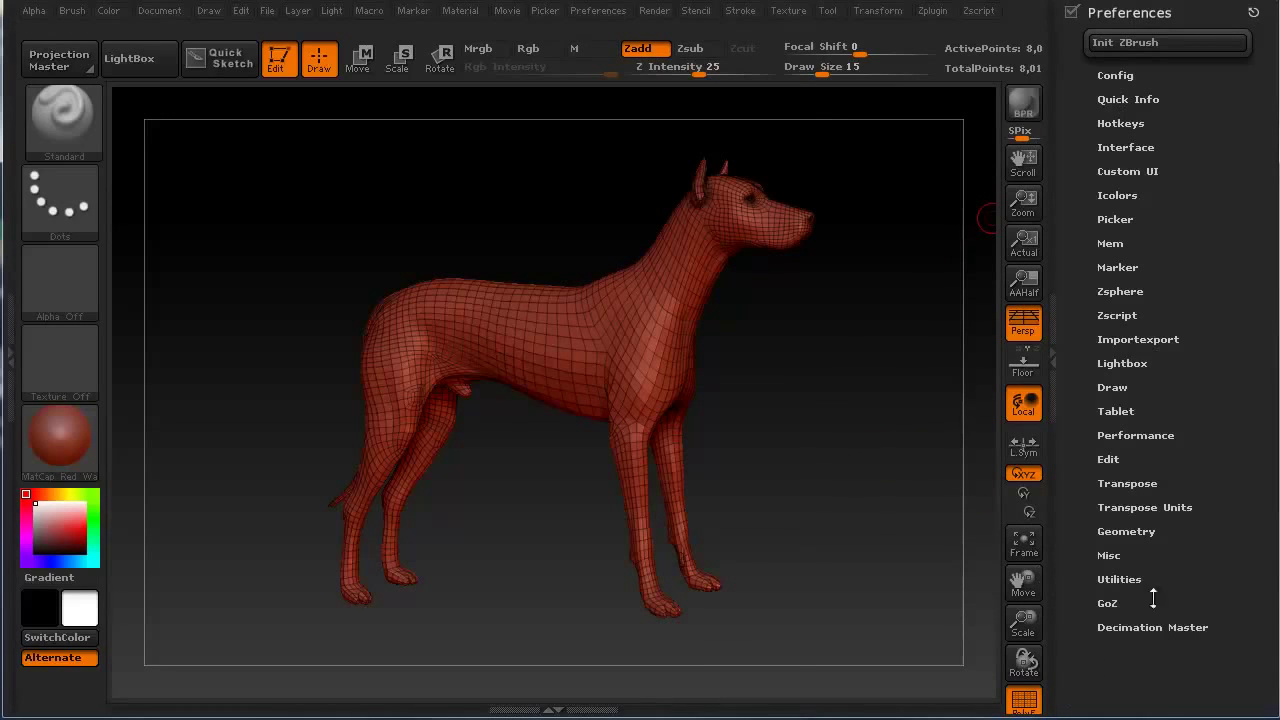
pyautogui.click(1052, 337)
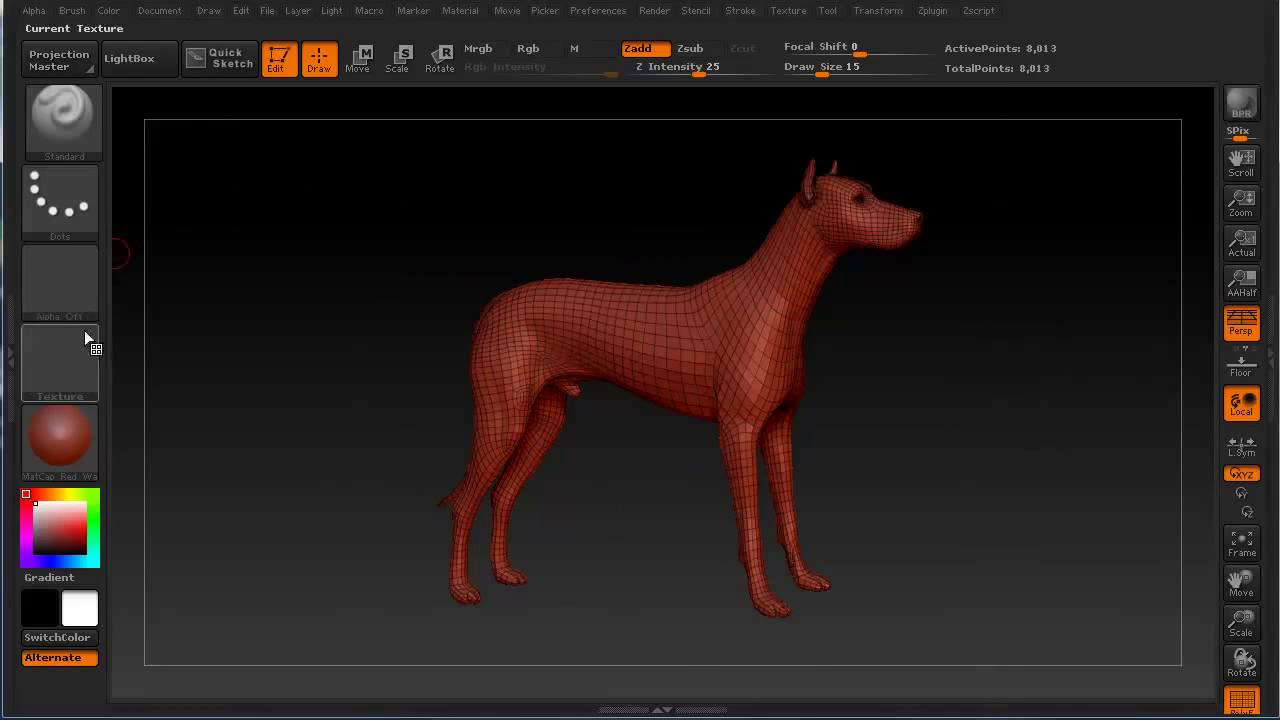
# Step: Undock and re-dock the Material palette in its side tray, and dock the Movie palette above it
pyautogui.click(8, 348)
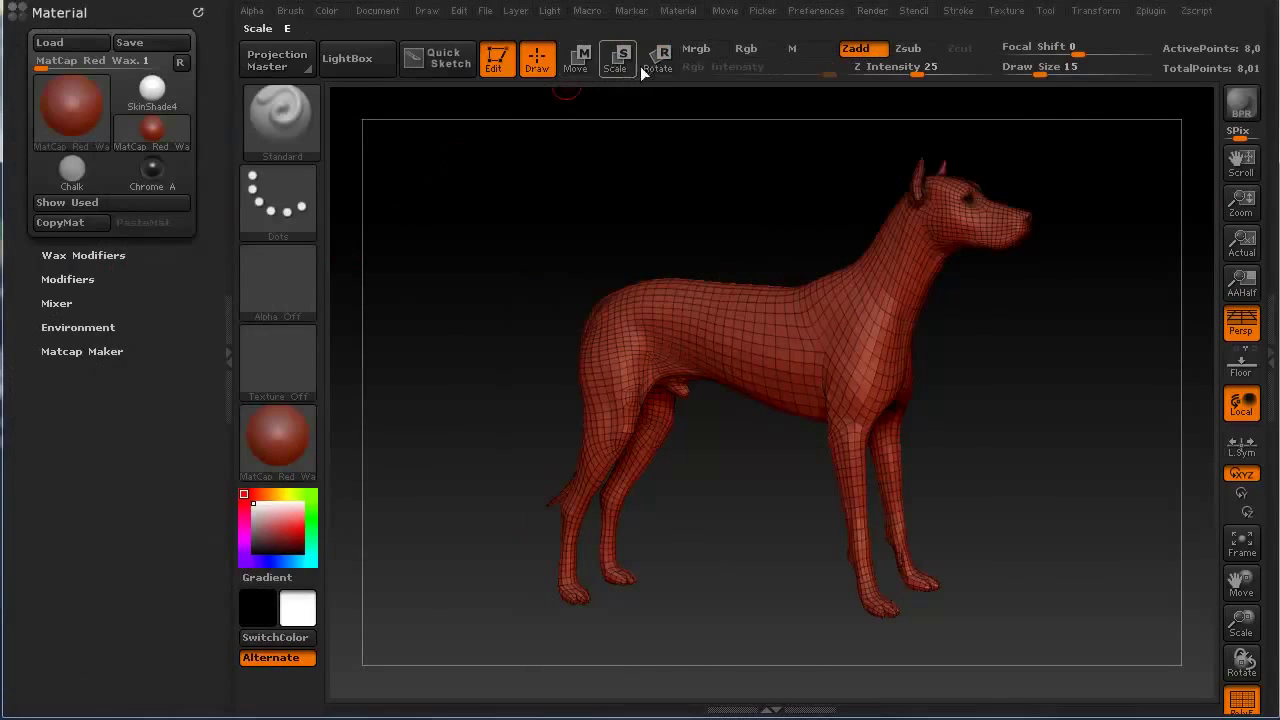
pyautogui.click(722, 11)
pyautogui.moveTo(676, 11)
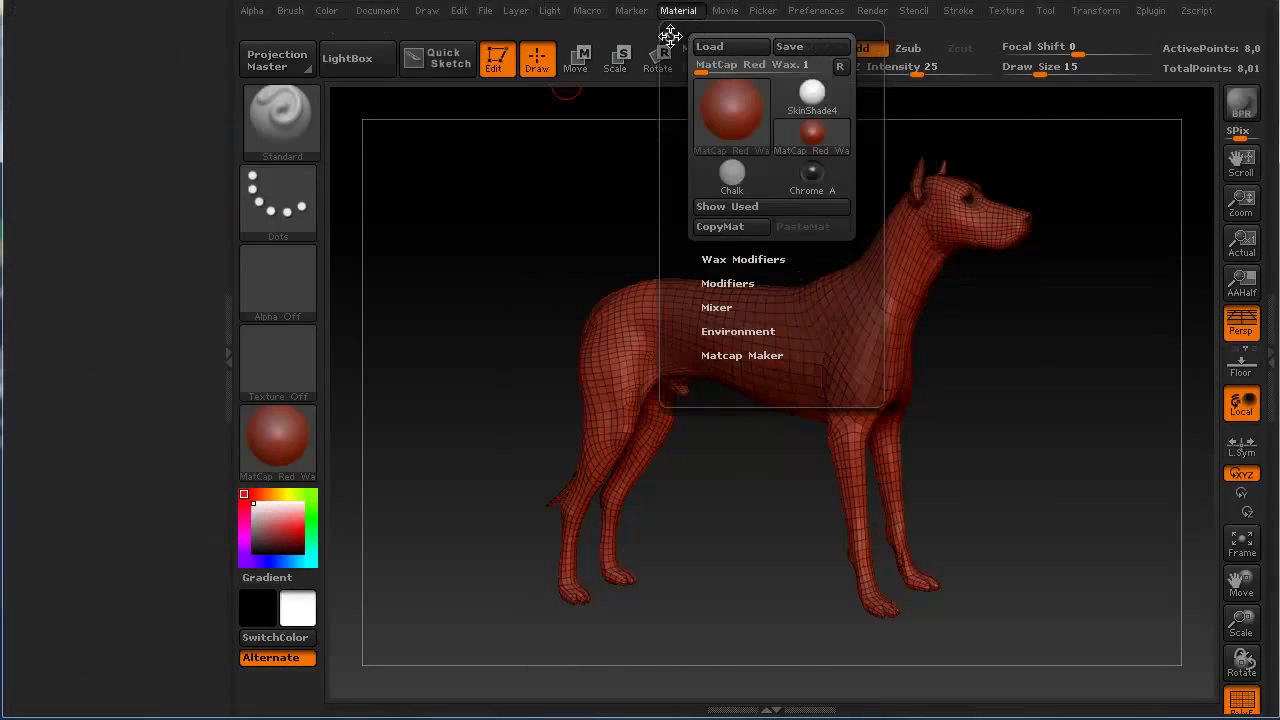
pyautogui.click(669, 37)
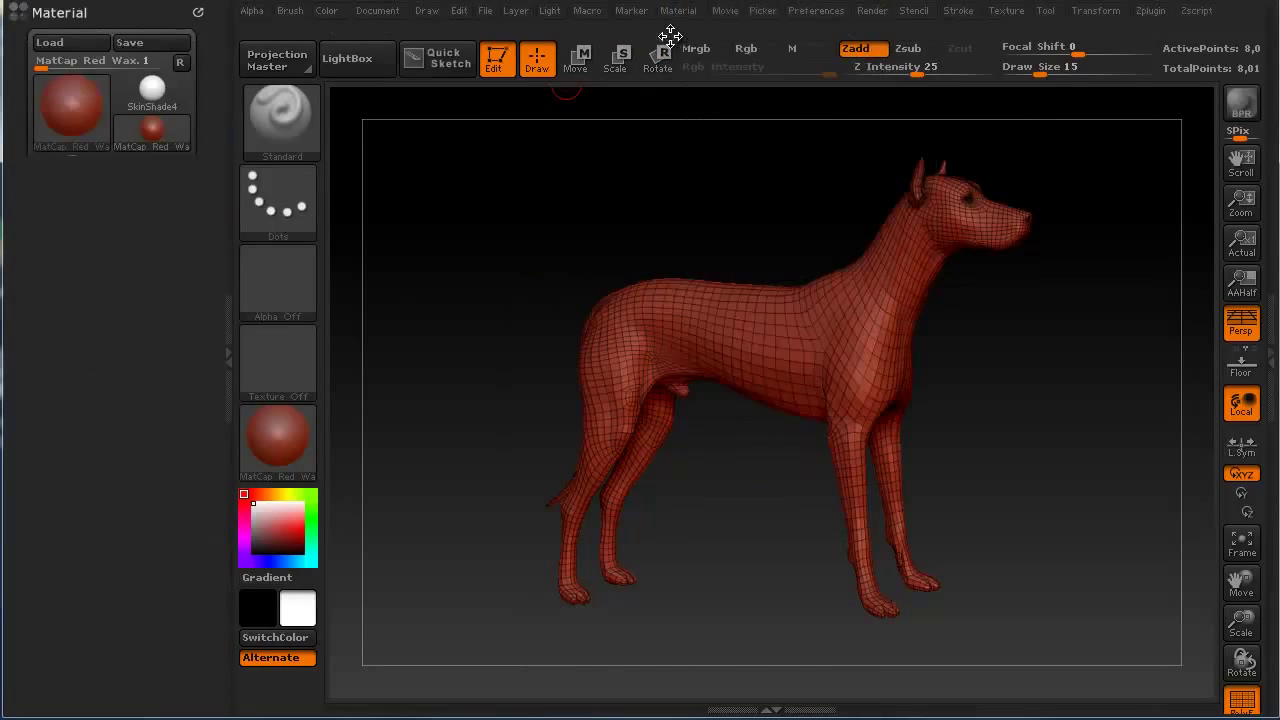
pyautogui.click(726, 11)
pyautogui.click(714, 37)
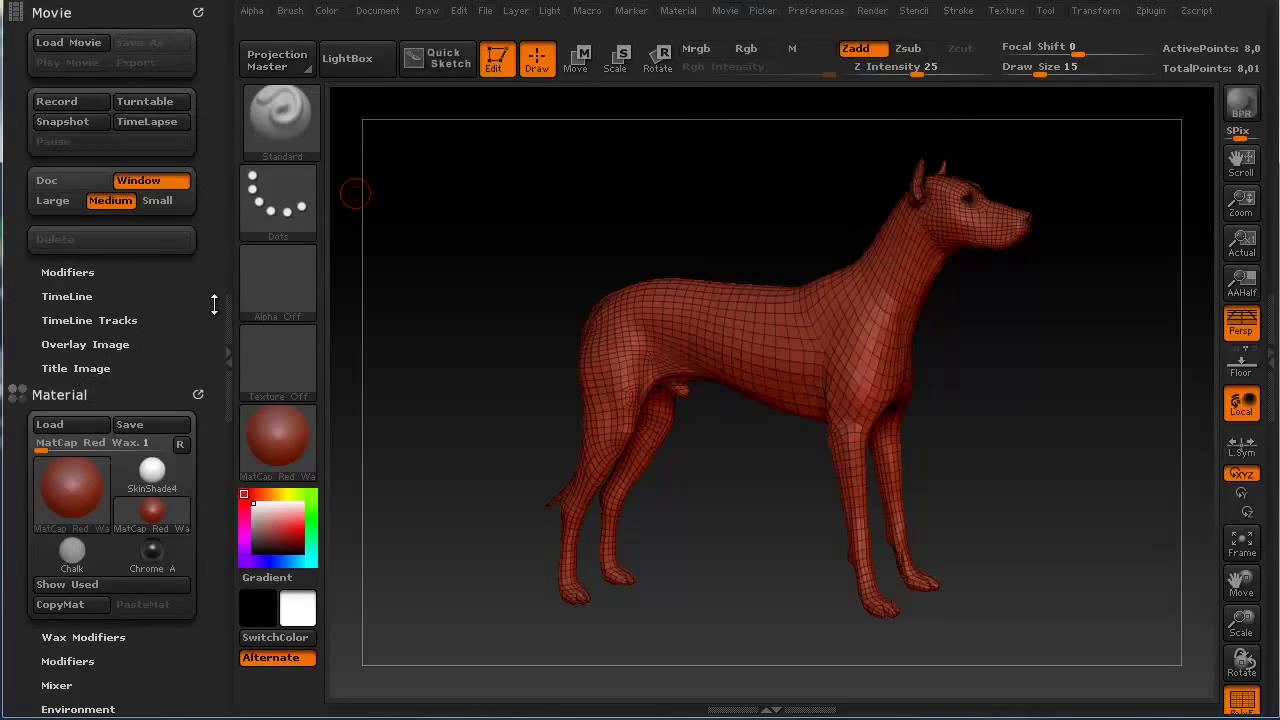
# Step: Remove the Material and Movie palettes from their tray and collapse the empty tray
pyautogui.moveTo(214, 341); pyautogui.dragTo(210, 249)
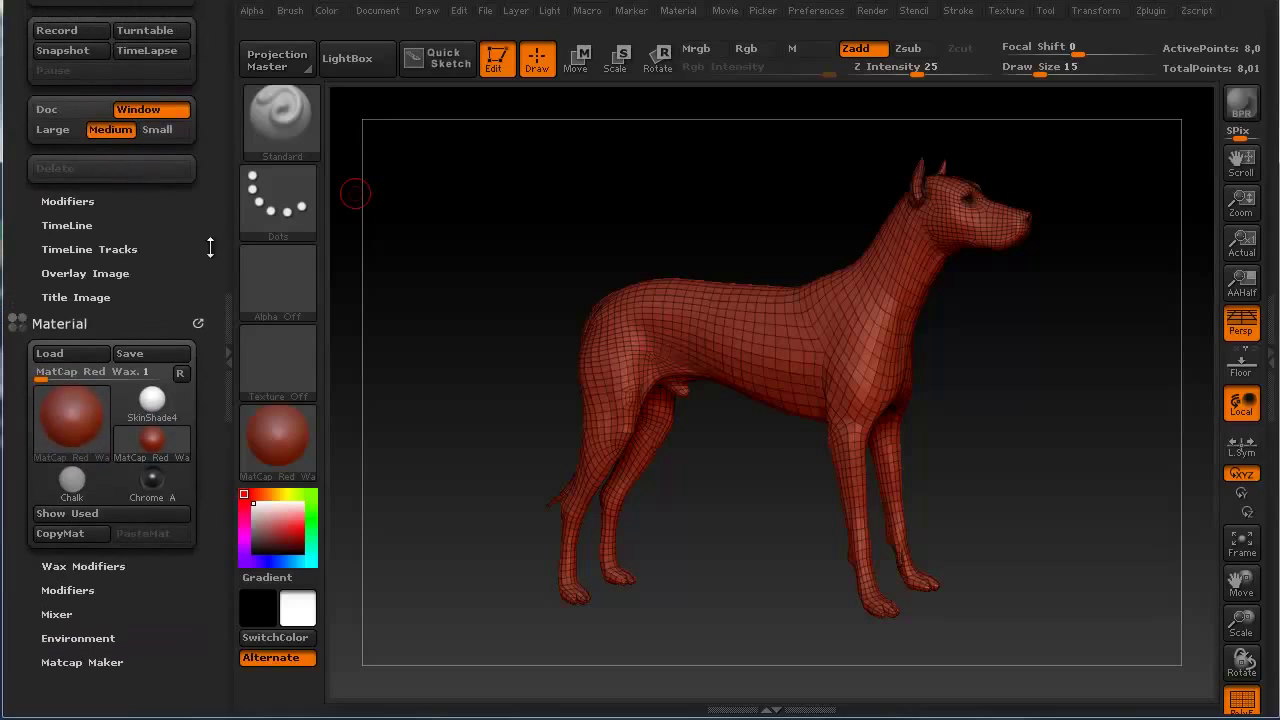
pyautogui.click(198, 325)
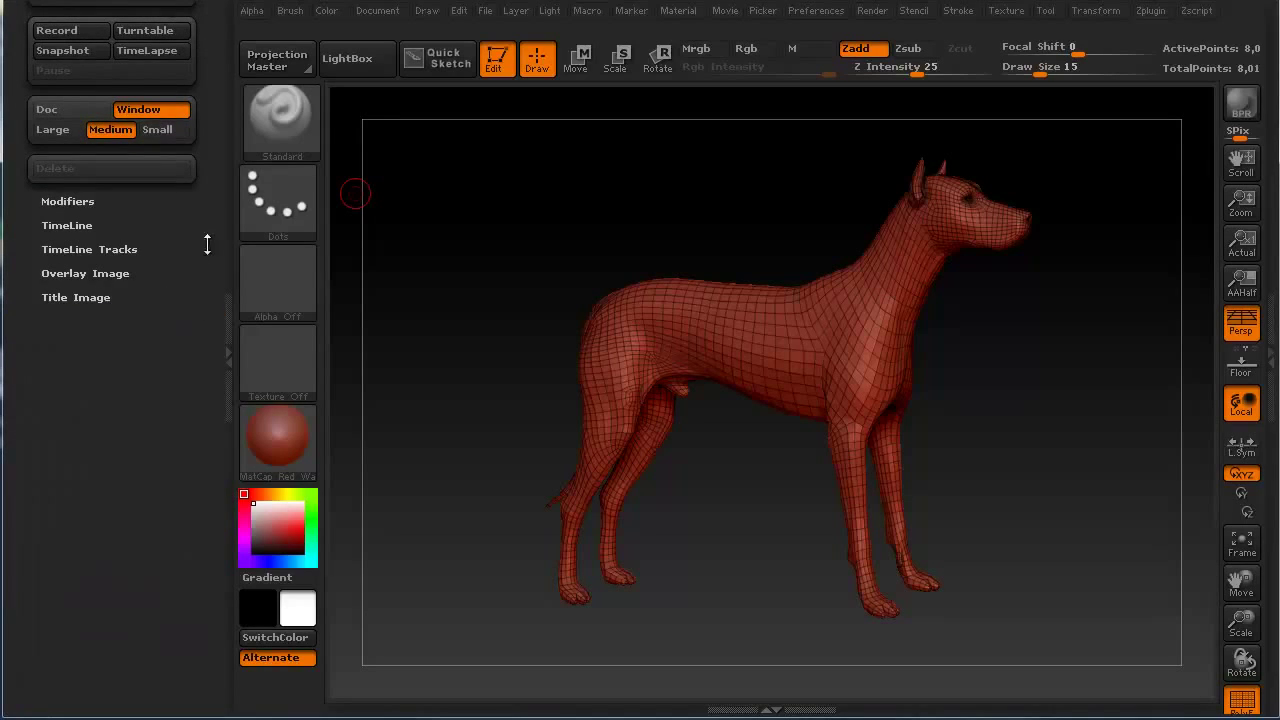
pyautogui.moveTo(206, 243); pyautogui.dragTo(196, 424)
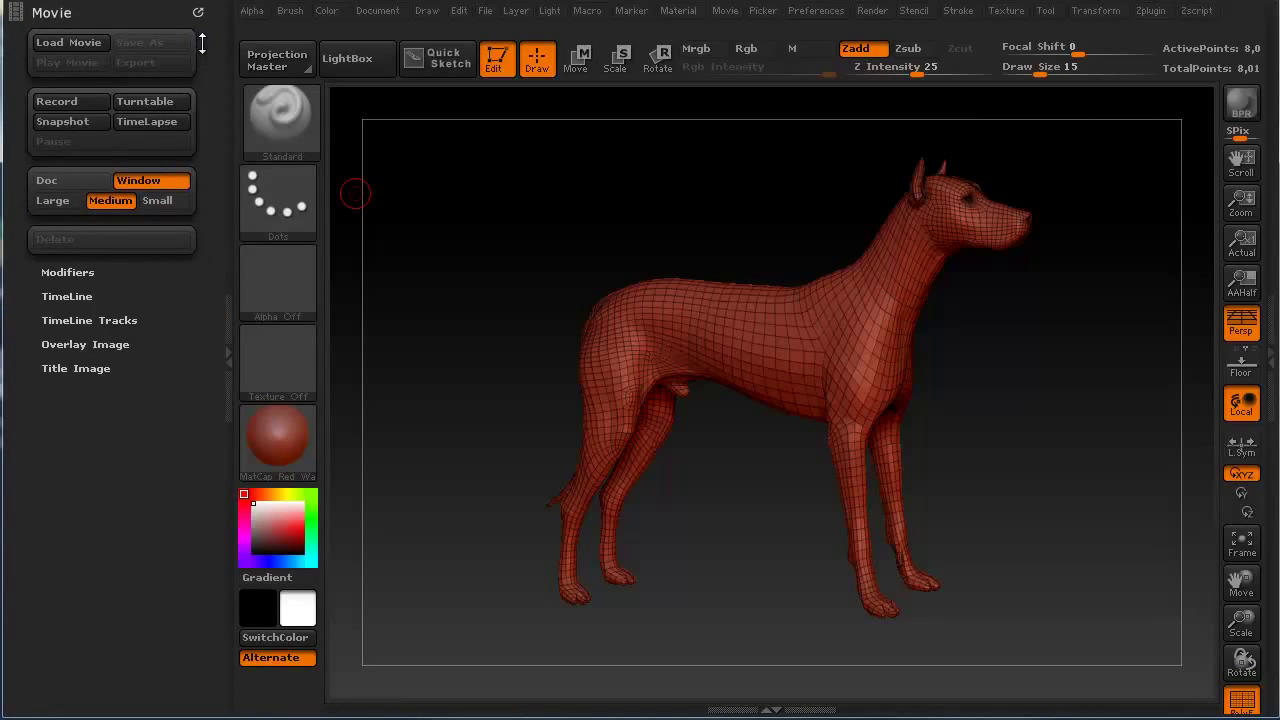
pyautogui.click(193, 14)
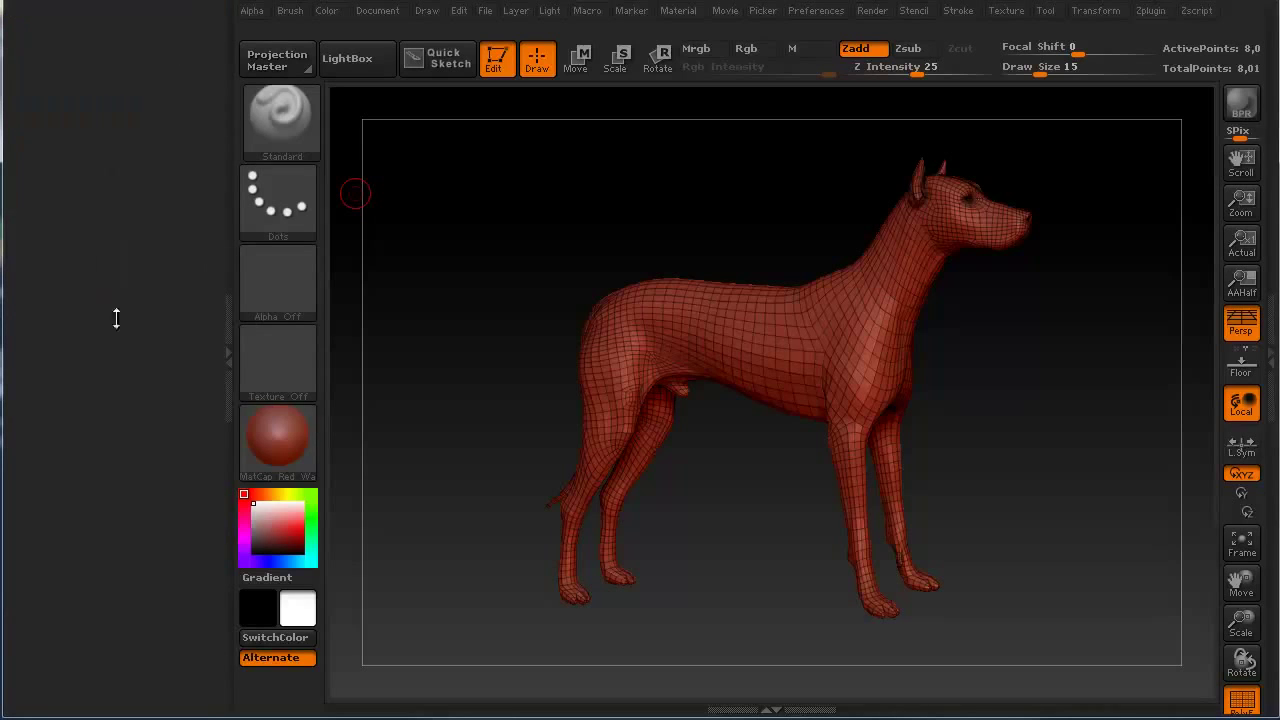
pyautogui.click(227, 341)
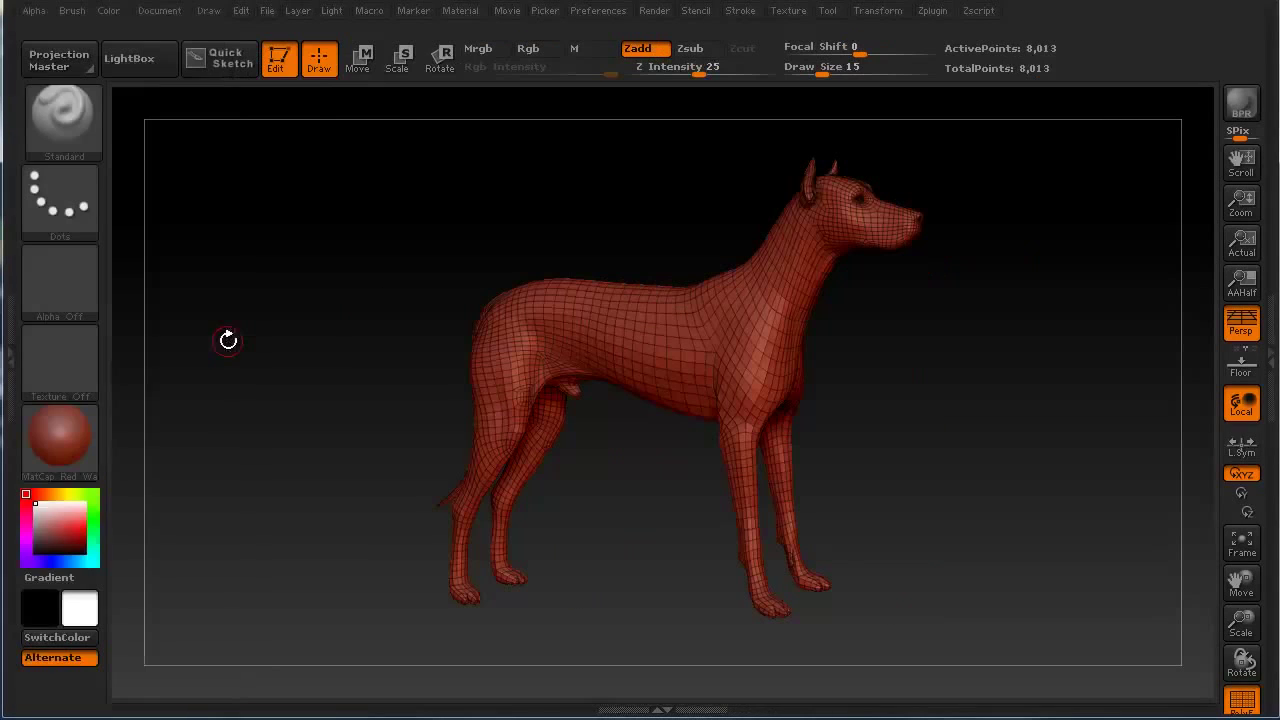
# Step: Reopen the tray holding the Preferences palette and replace that palette with the Tool palette
pyautogui.click(1266, 354)
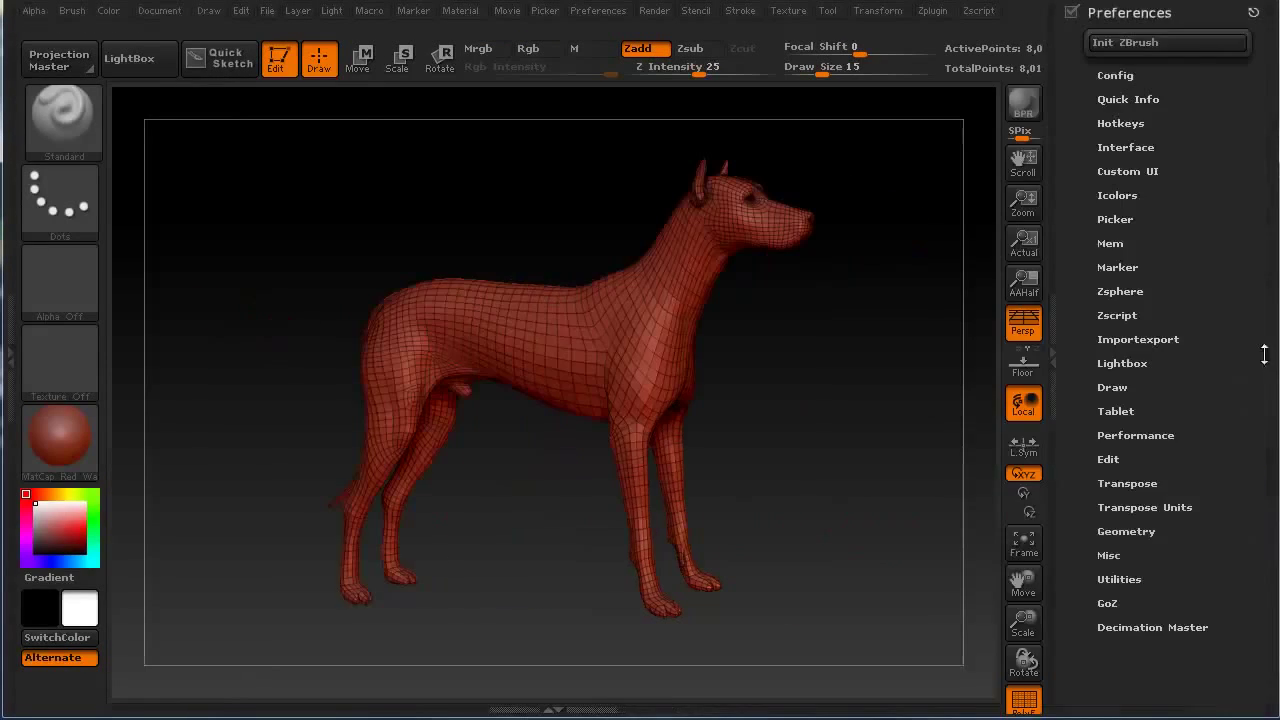
pyautogui.click(1254, 12)
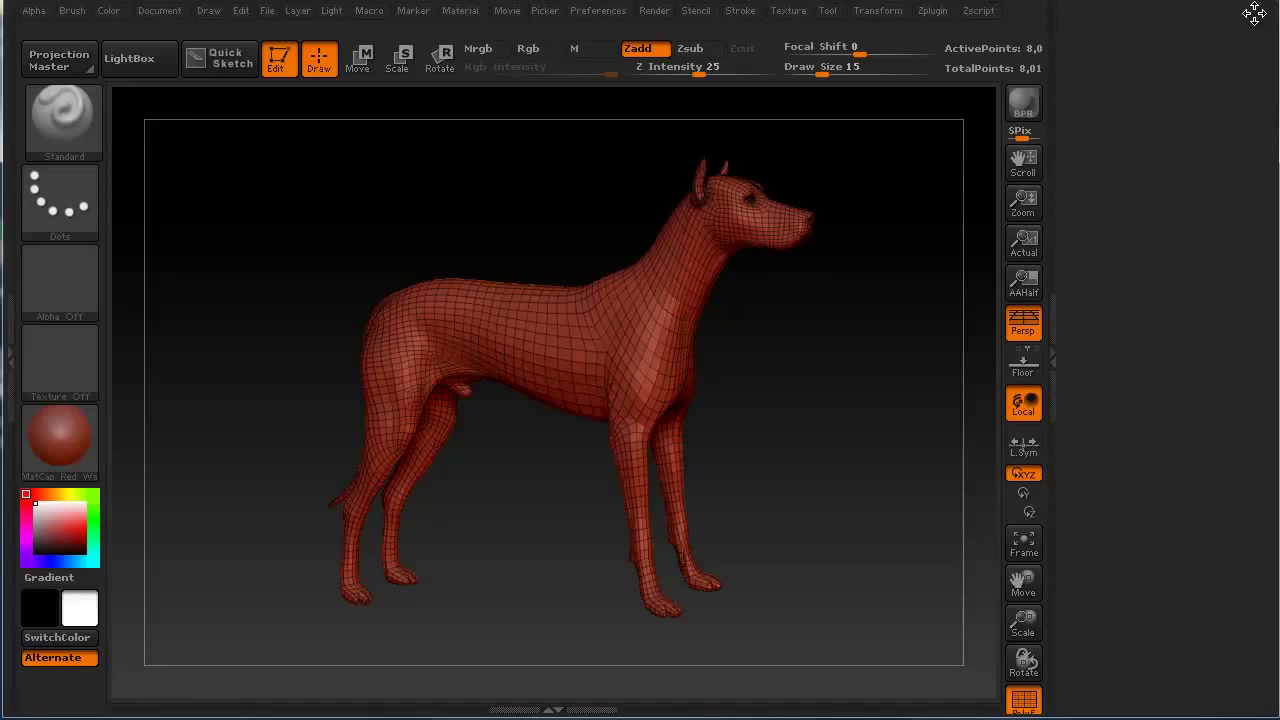
pyautogui.click(828, 11)
pyautogui.click(825, 30)
pyautogui.moveTo(1250, 216); pyautogui.dragTo(1257, 440)
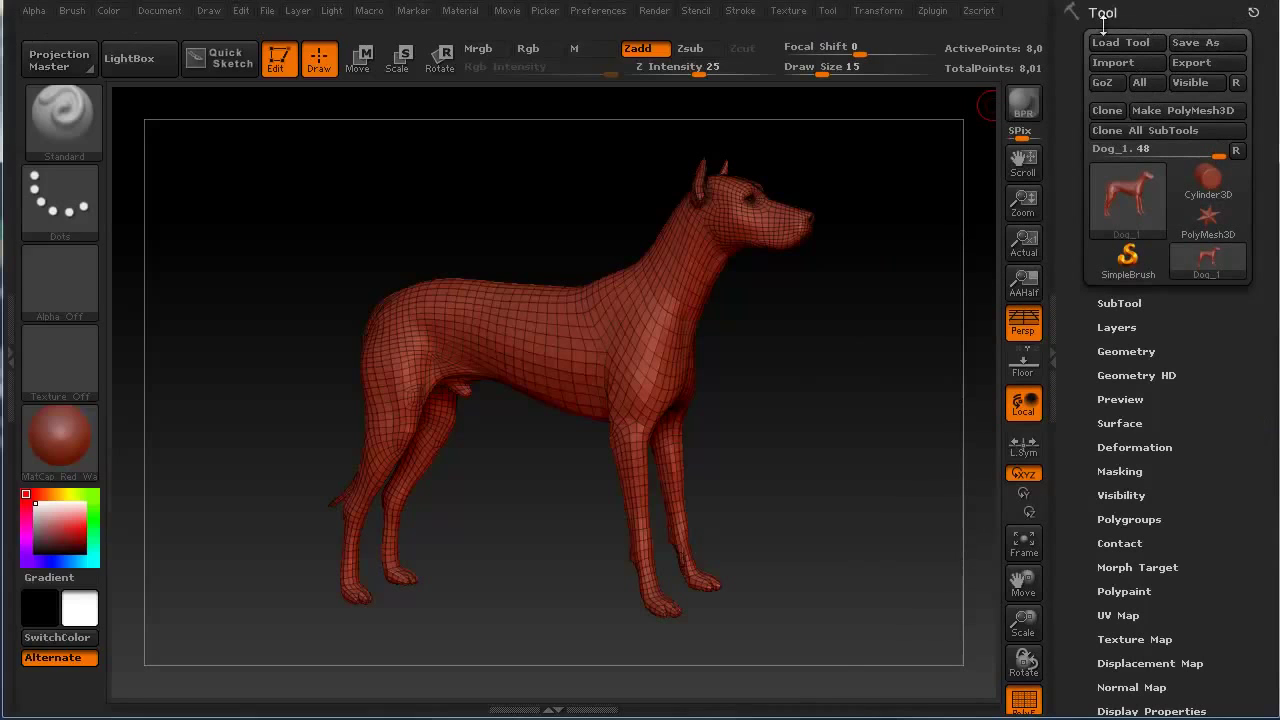
# Step: Dock the Picker and Preferences palettes above the Tool palette and look through the stacked palettes
pyautogui.click(788, 11)
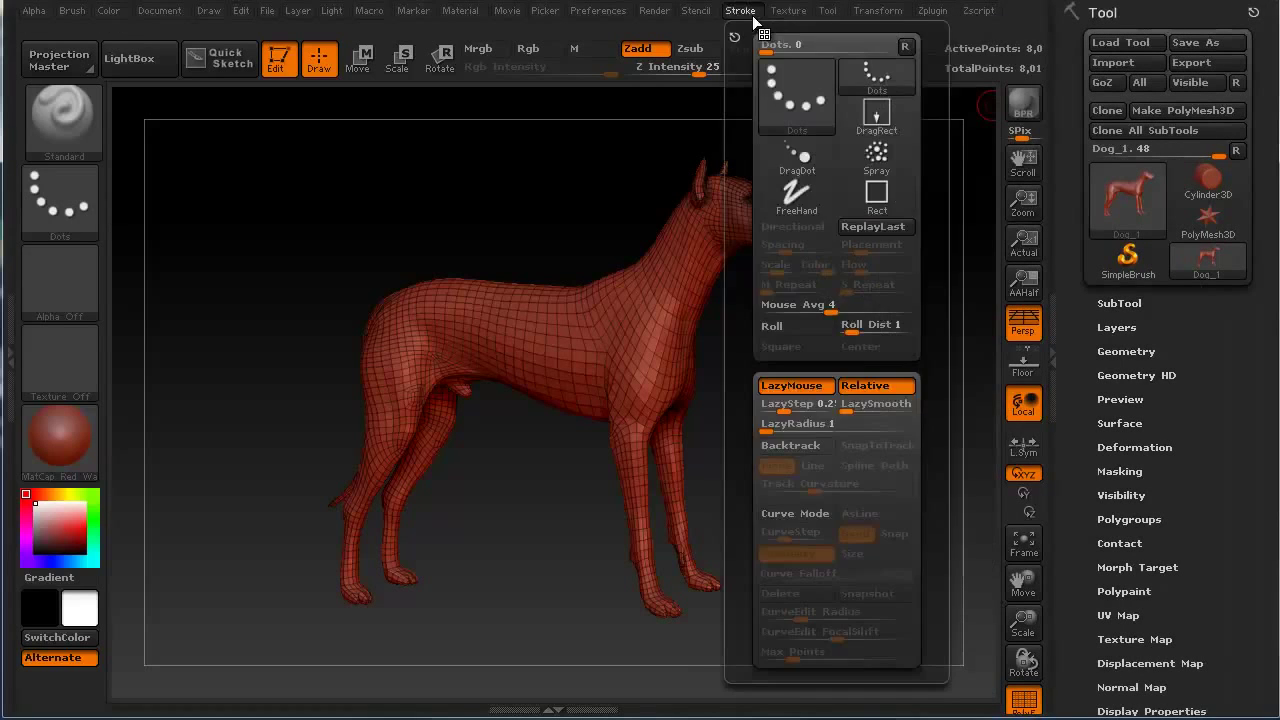
pyautogui.moveTo(645, 16)
pyautogui.moveTo(600, 18)
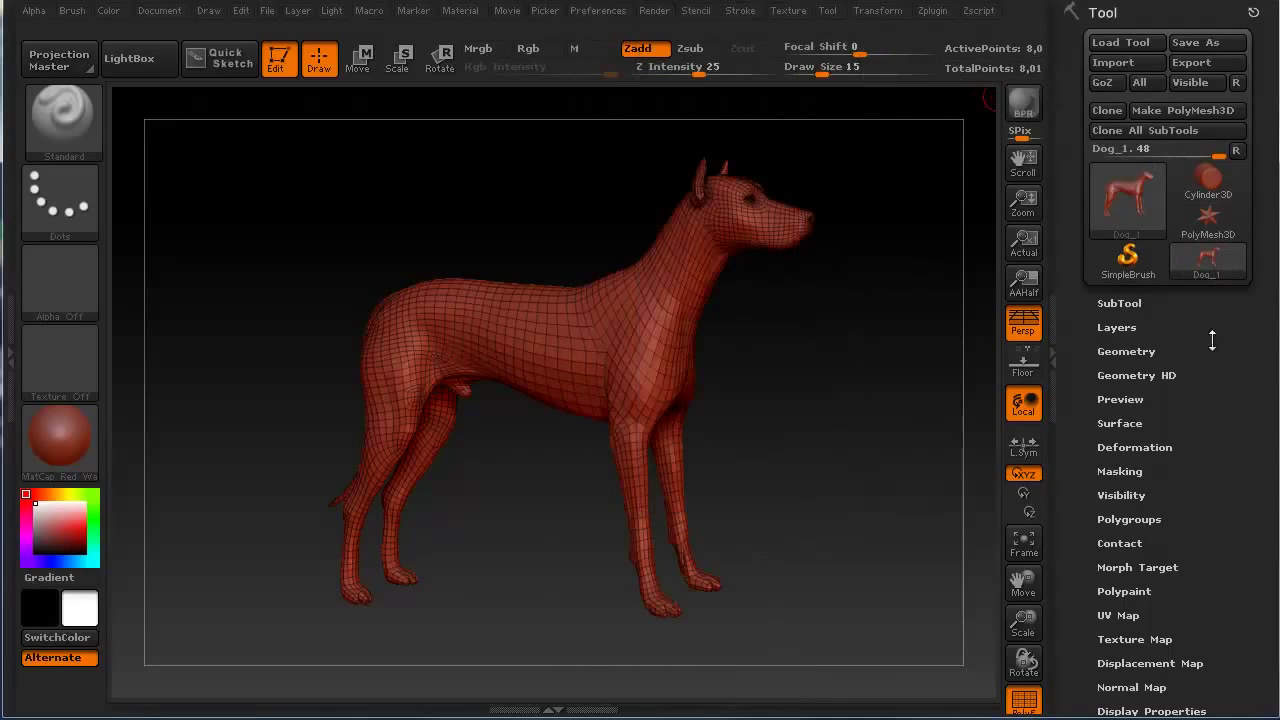
pyautogui.click(540, 37)
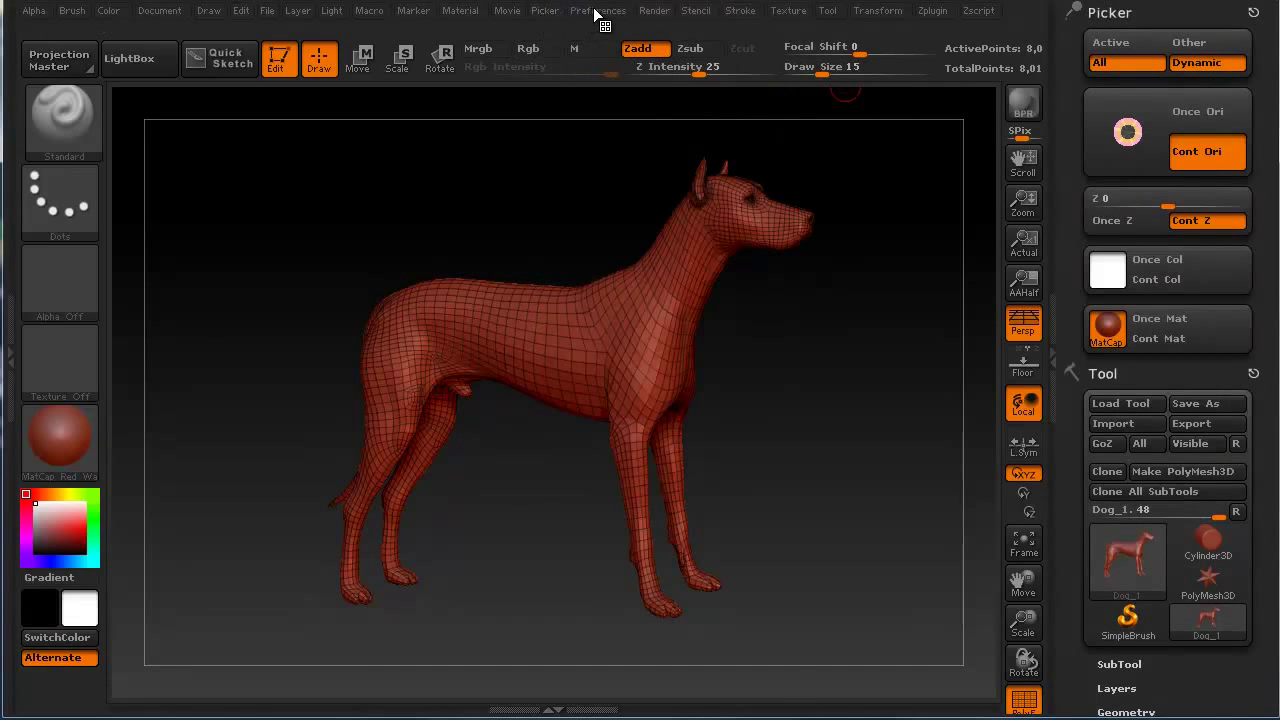
pyautogui.click(573, 37)
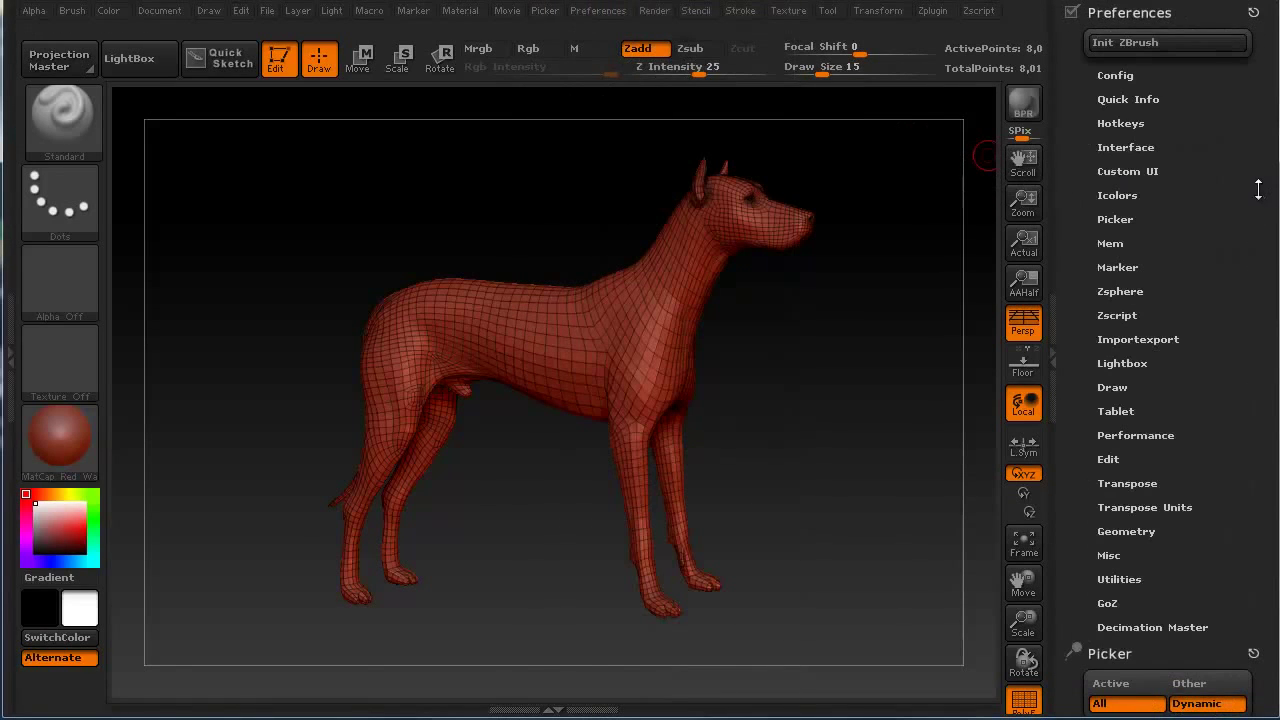
pyautogui.scroll(-10, 1254, 365)
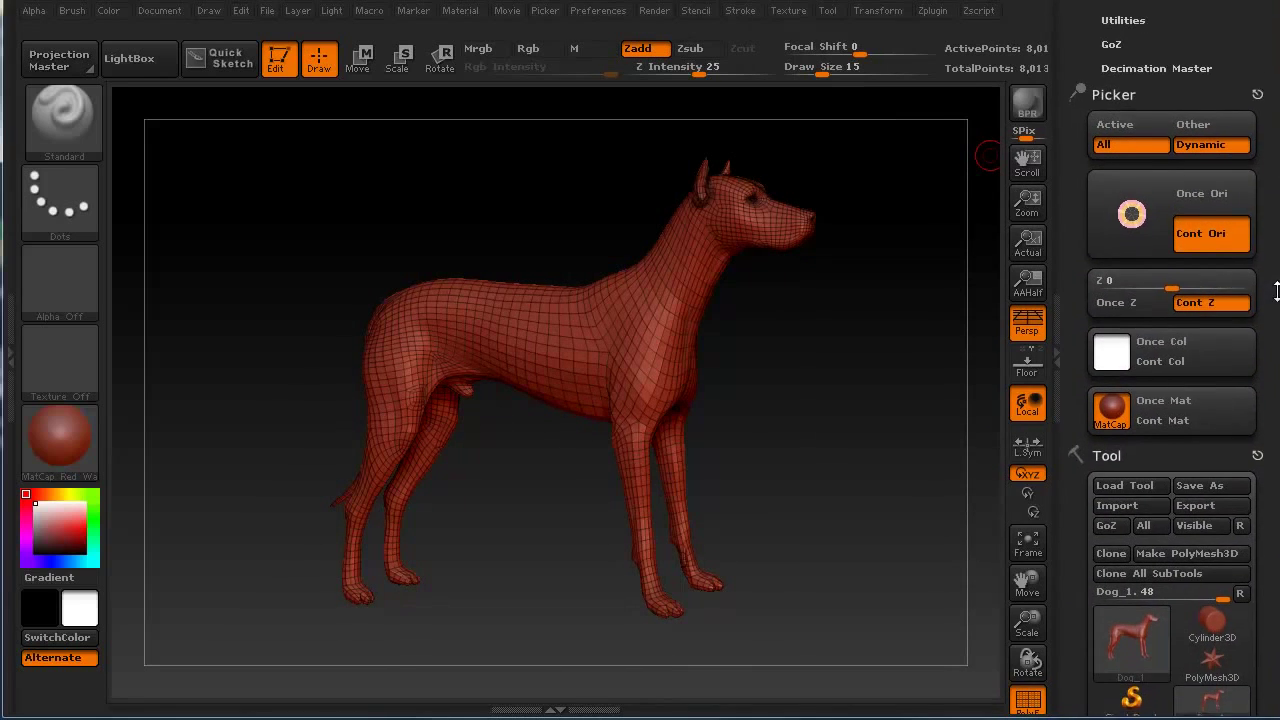
# Step: Remove the Preferences and Picker palettes from the side tray, keeping only the Tool palette docked
pyautogui.scroll(-5, 1200, 300)
pyautogui.scroll(3, 1207, 193)
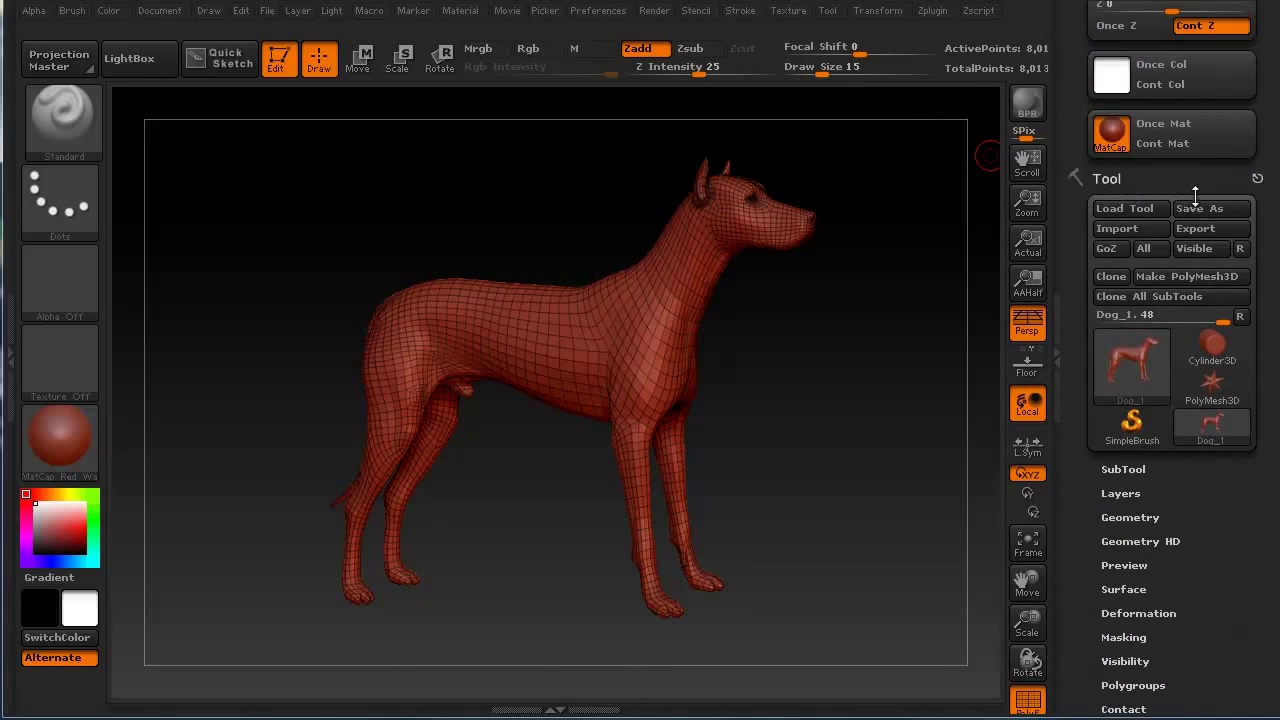
pyautogui.scroll(5, 1195, 193)
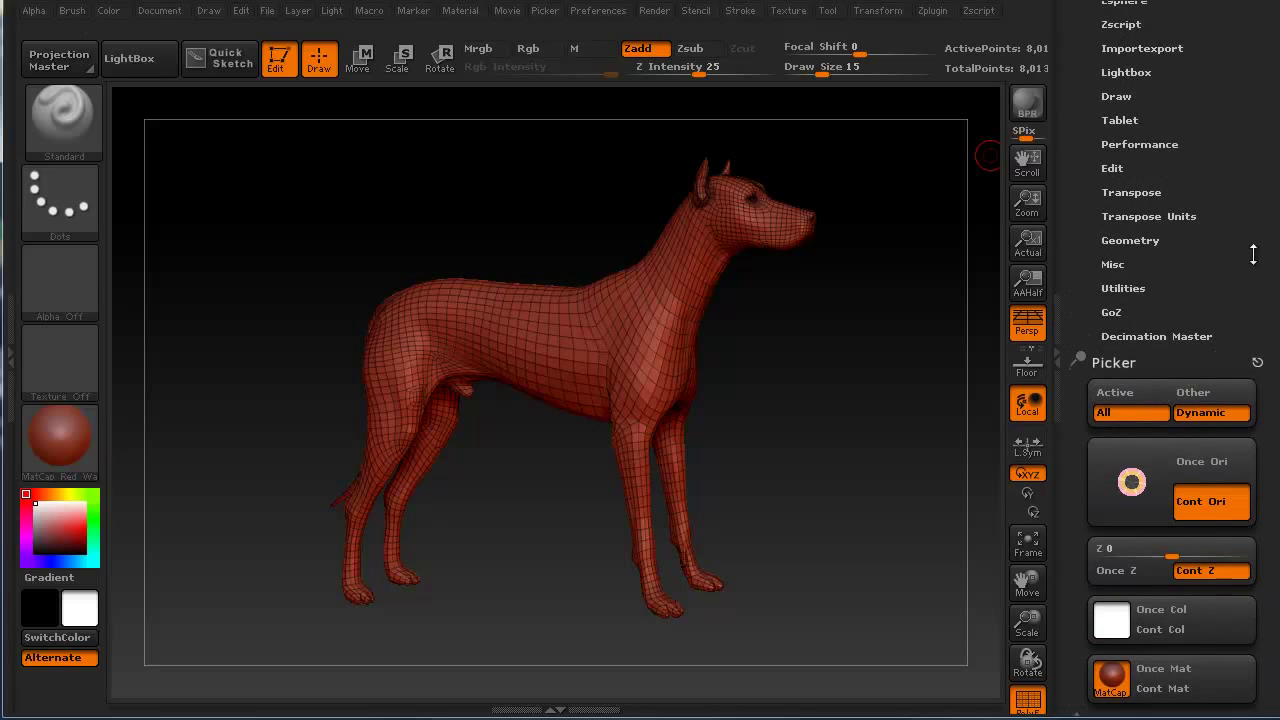
pyautogui.scroll(3, 1253, 255)
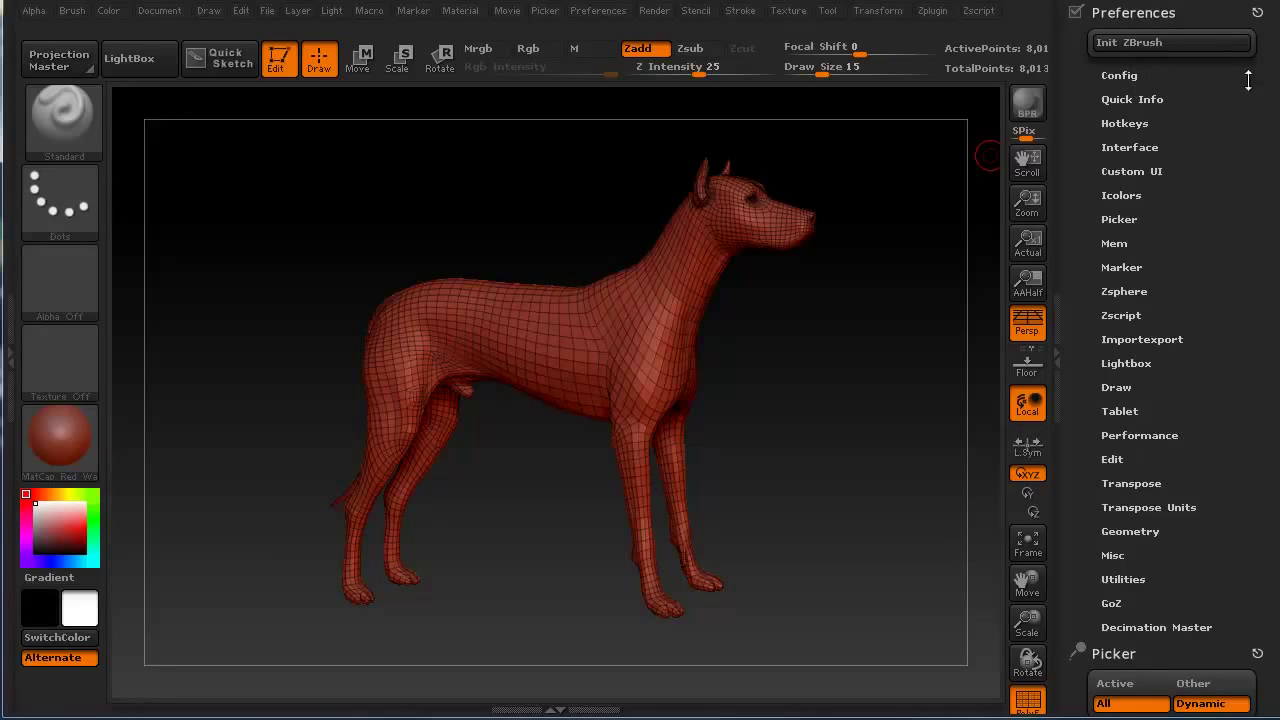
pyautogui.click(1257, 12)
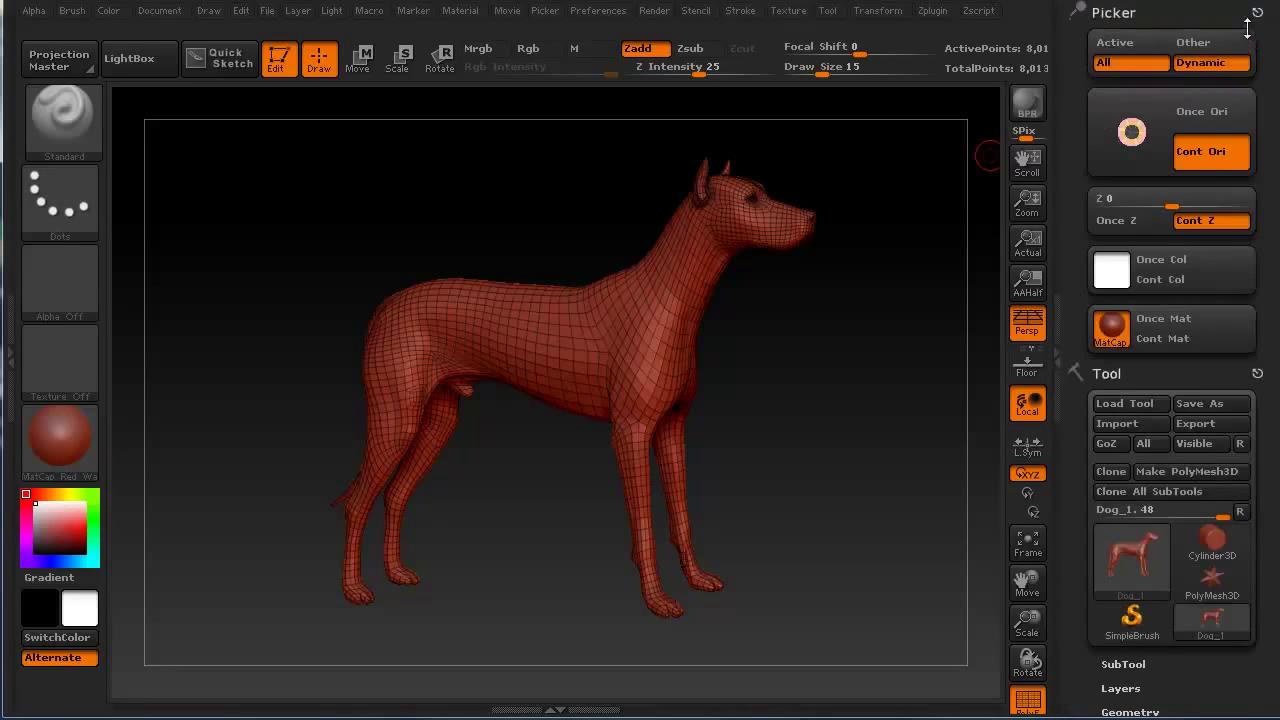
pyautogui.click(1257, 12)
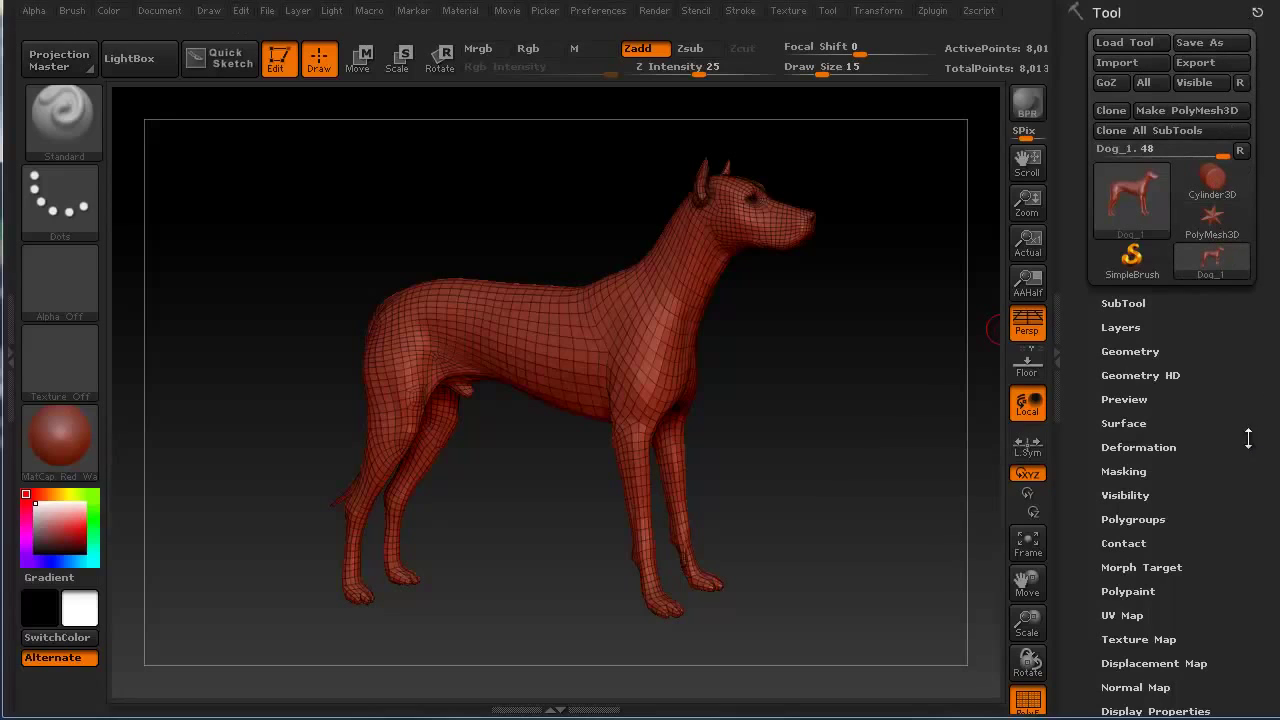
# Step: Expand the SubTool section of the Tool palette and inspect the dog from slightly different angles
pyautogui.scroll(-3, 1245, 385)
pyautogui.moveTo(1239, 372)
pyautogui.mouseDown()
pyautogui.moveTo(1237, 357)
pyautogui.moveTo(1238, 371)
pyautogui.mouseUp()
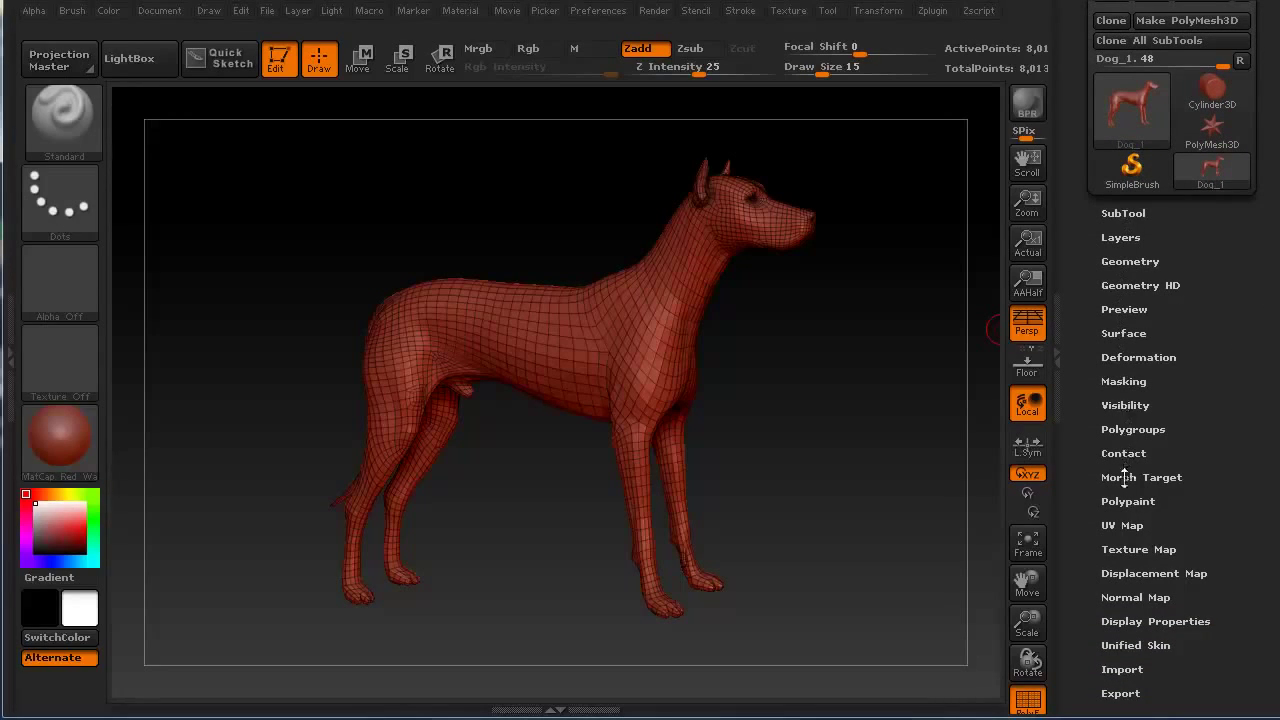
pyautogui.click(1122, 213)
pyautogui.moveTo(1265, 170); pyautogui.dragTo(1273, 312)
pyautogui.moveTo(811, 411); pyautogui.dragTo(757, 294)
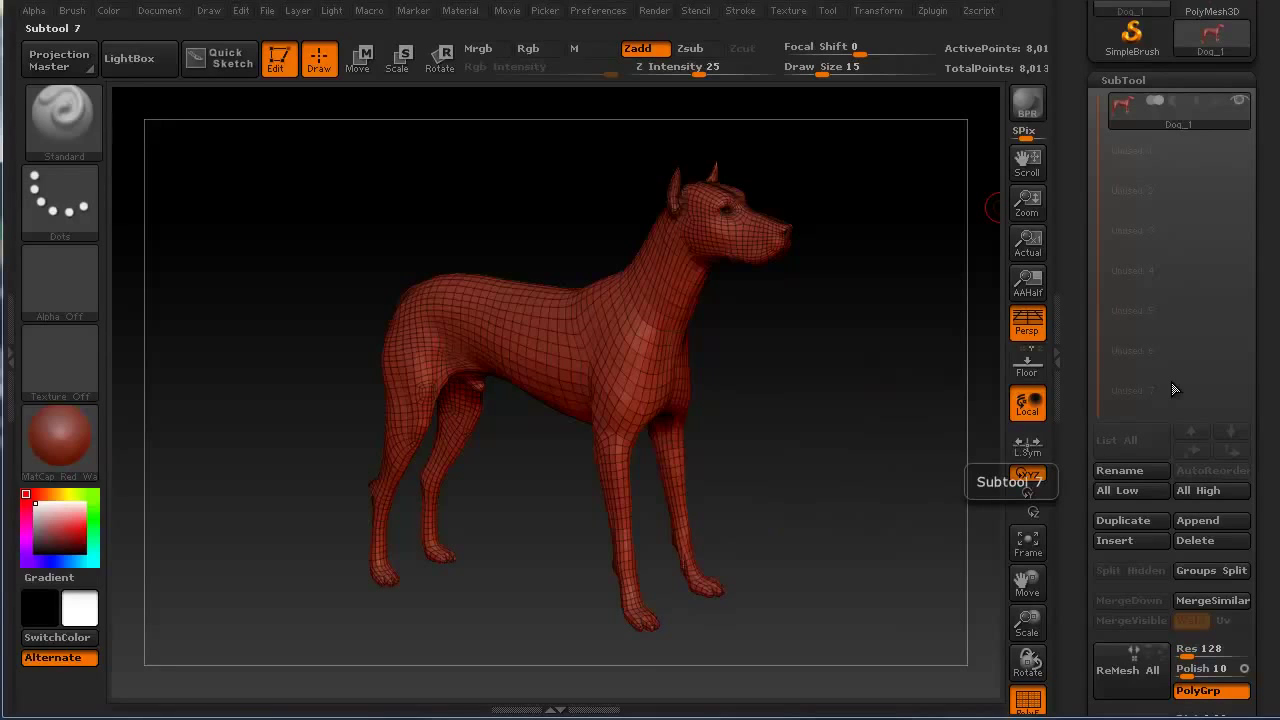
pyautogui.moveTo(547, 214); pyautogui.dragTo(514, 255)
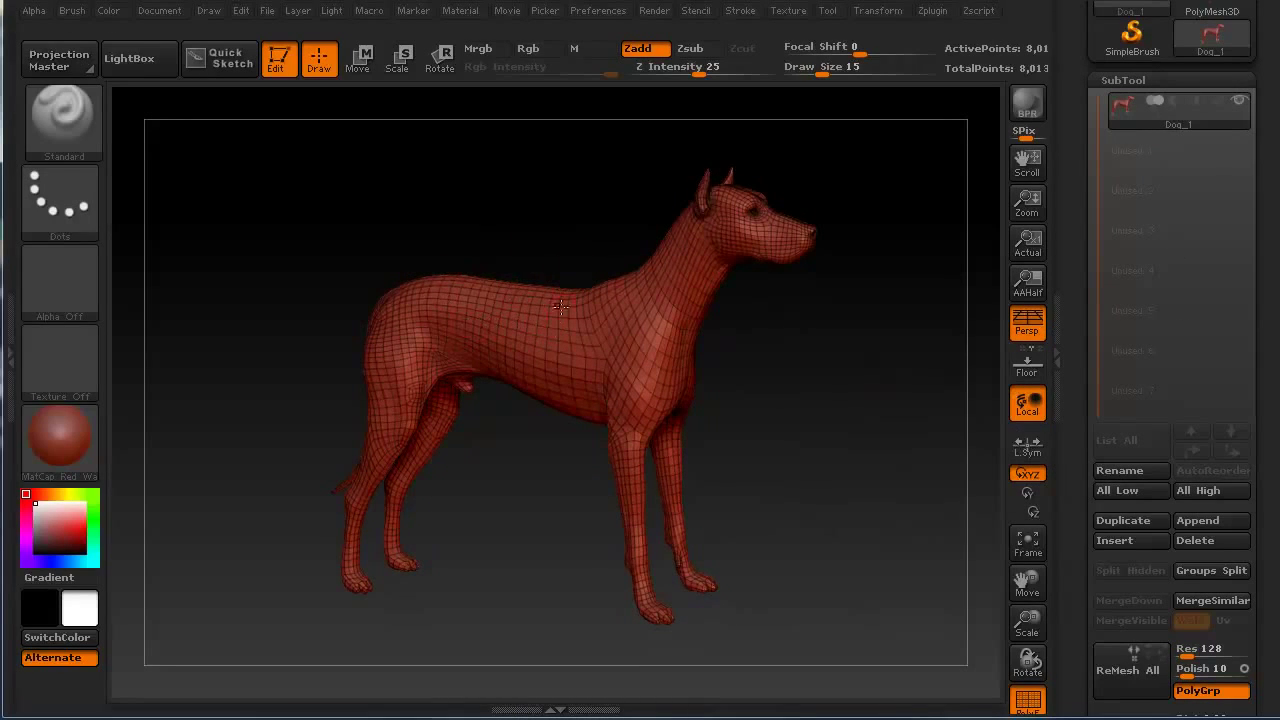
pyautogui.moveTo(533, 306); pyautogui.dragTo(462, 336)
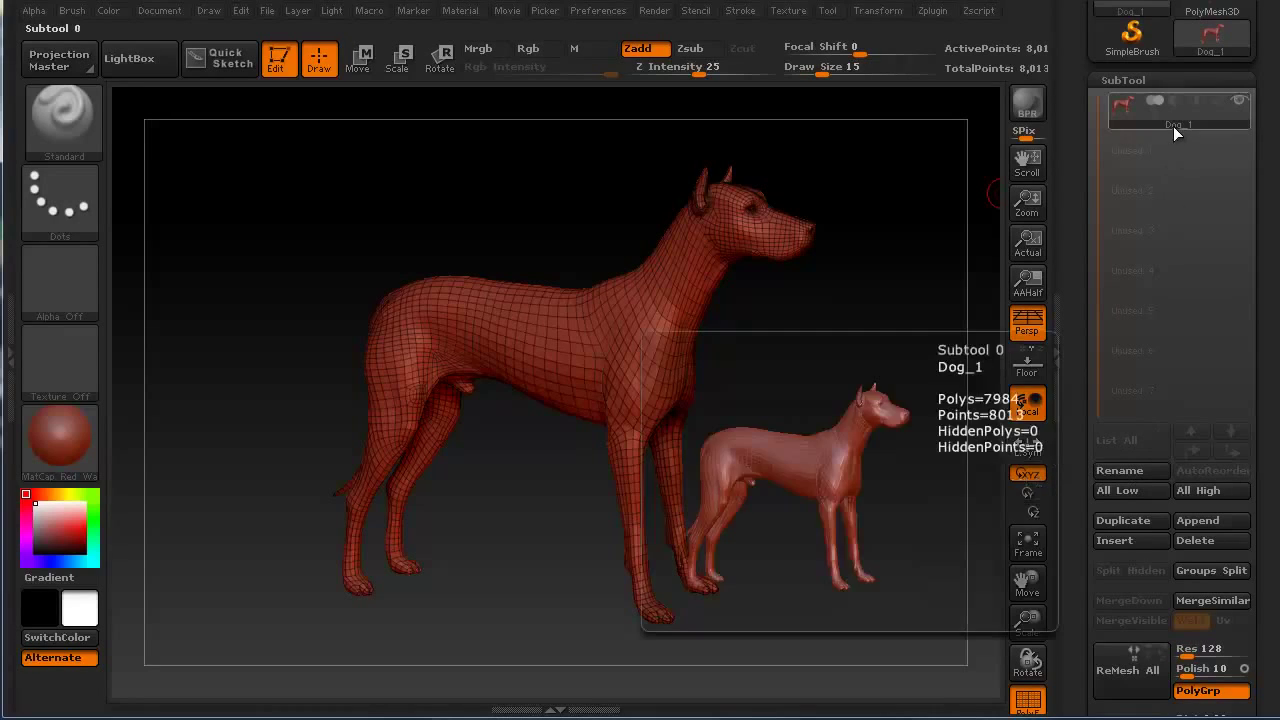
# Step: Rename the dog subtool as "Dog mesh"
pyautogui.click(1122, 468)
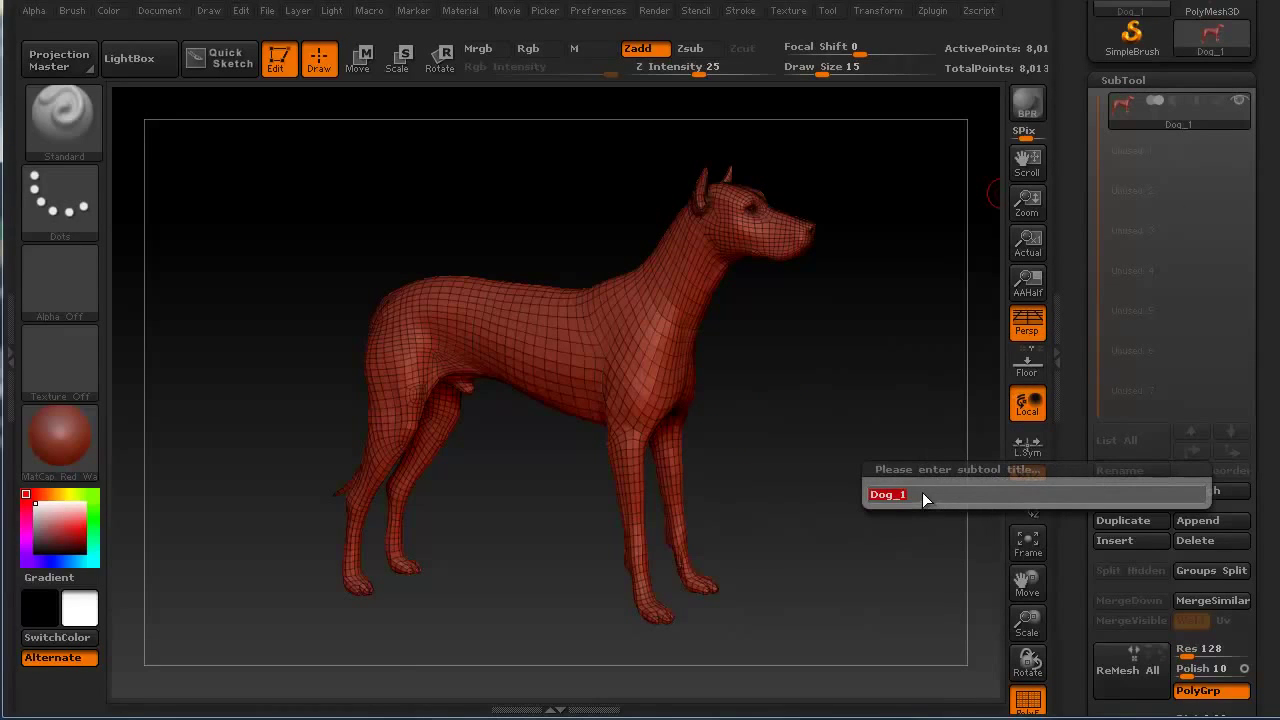
pyautogui.write('Dog mesh')
pyautogui.press('Return')
pyautogui.moveTo(1178, 120)
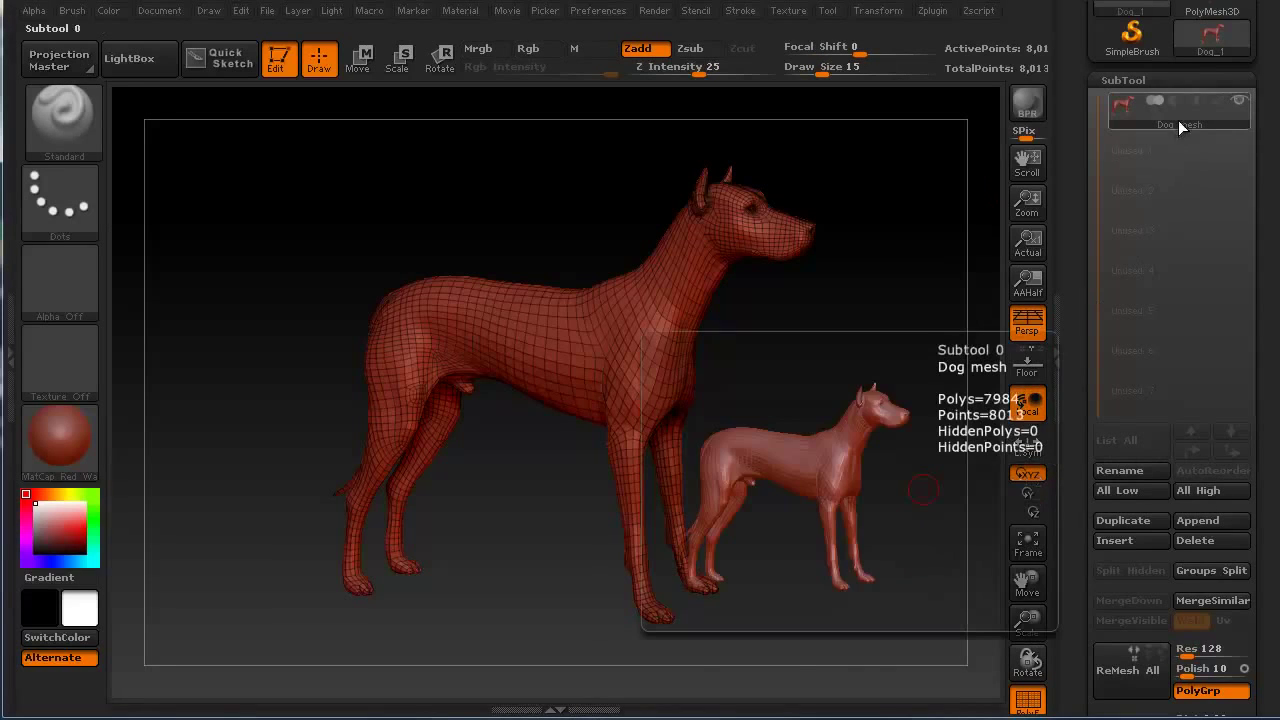
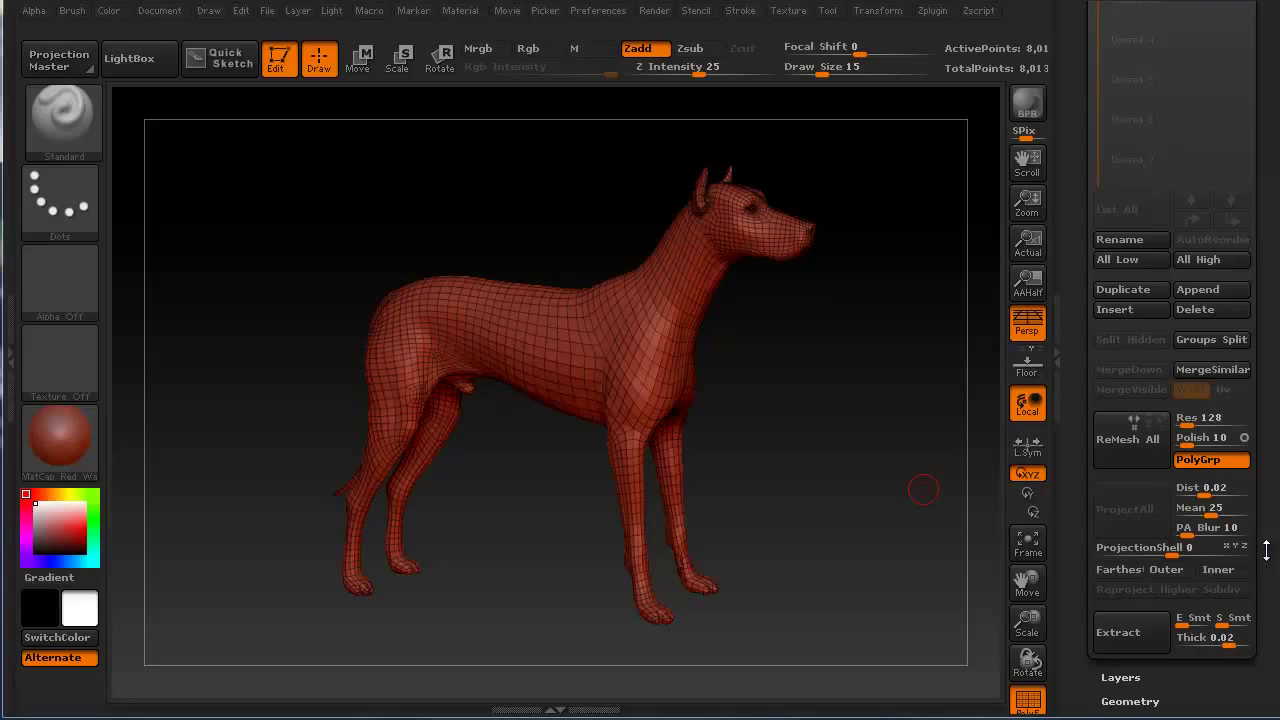
# Step: Duplicate the Dog mesh subtool and view the dog from the side
pyautogui.moveTo(1266, 549); pyautogui.dragTo(1266, 529)
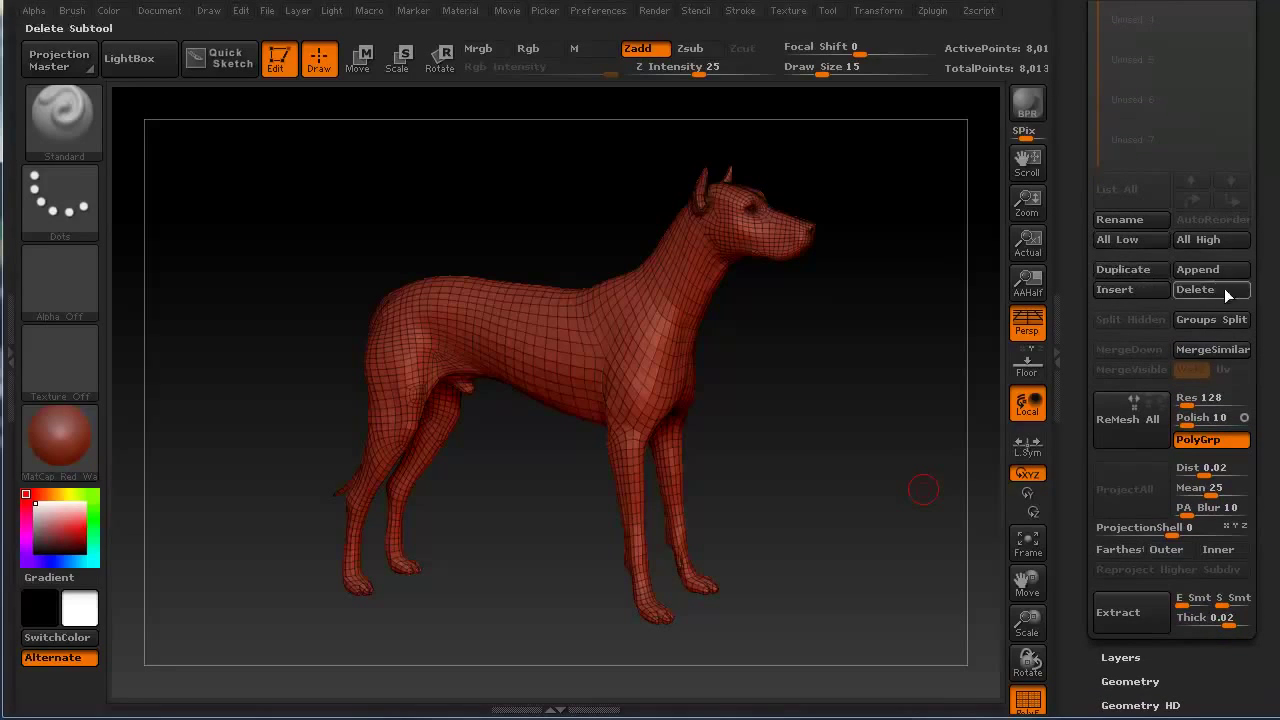
pyautogui.scroll(5, 1266, 290)
pyautogui.click(1123, 502)
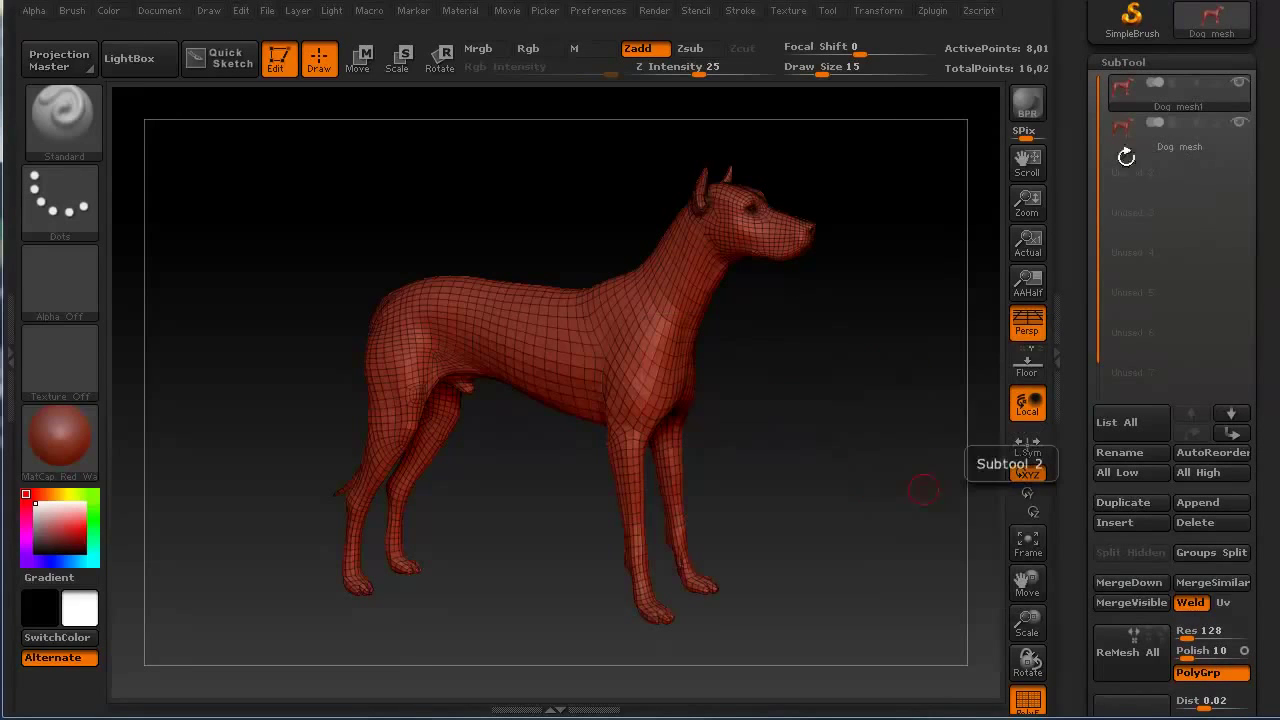
pyautogui.moveTo(520, 211); pyautogui.dragTo(700, 200)
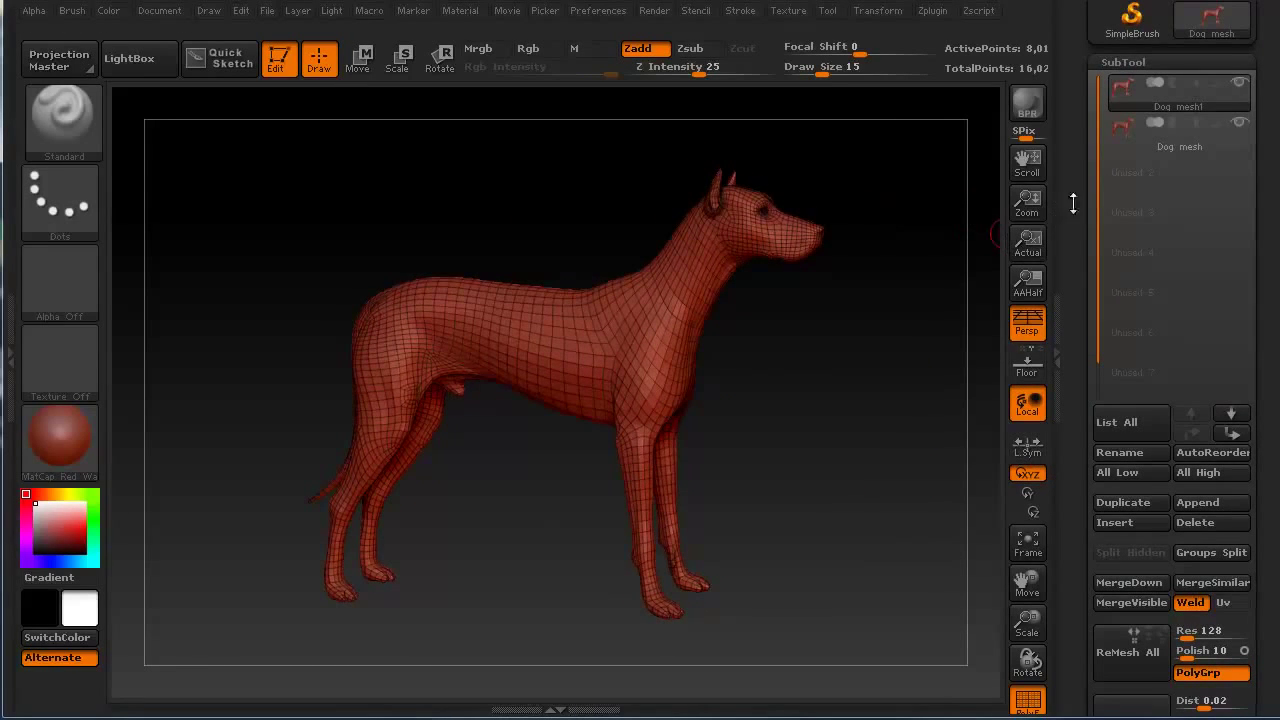
# Step: Hide the original Dog mesh subtool and turn off the polygon wireframe display
pyautogui.click(1243, 95)
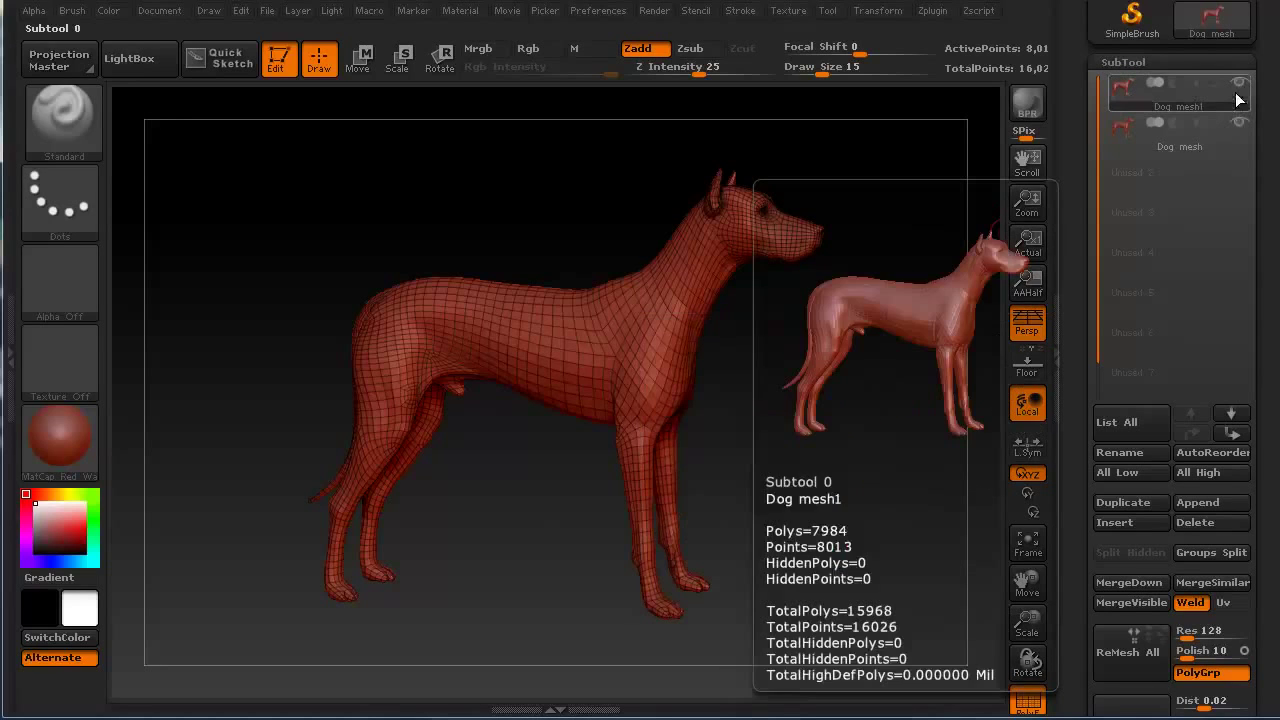
pyautogui.click(1245, 120)
pyautogui.click(1234, 102)
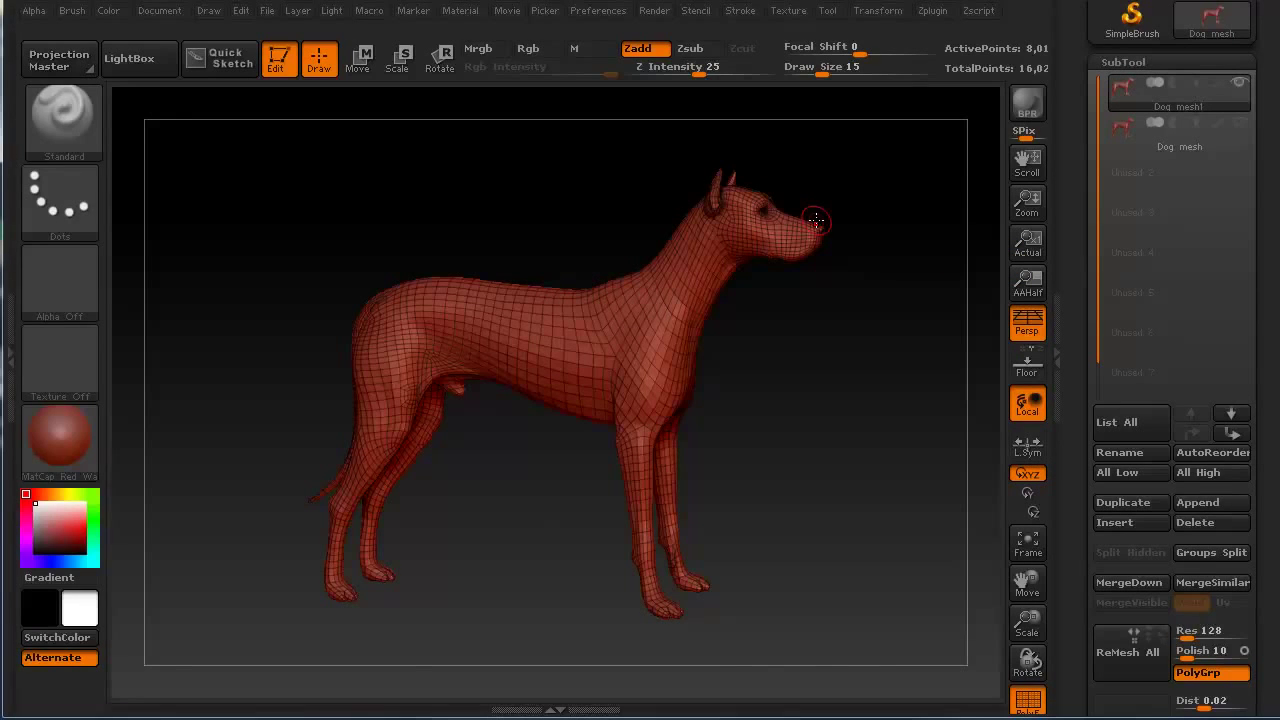
pyautogui.hotkey('shift', 'f')
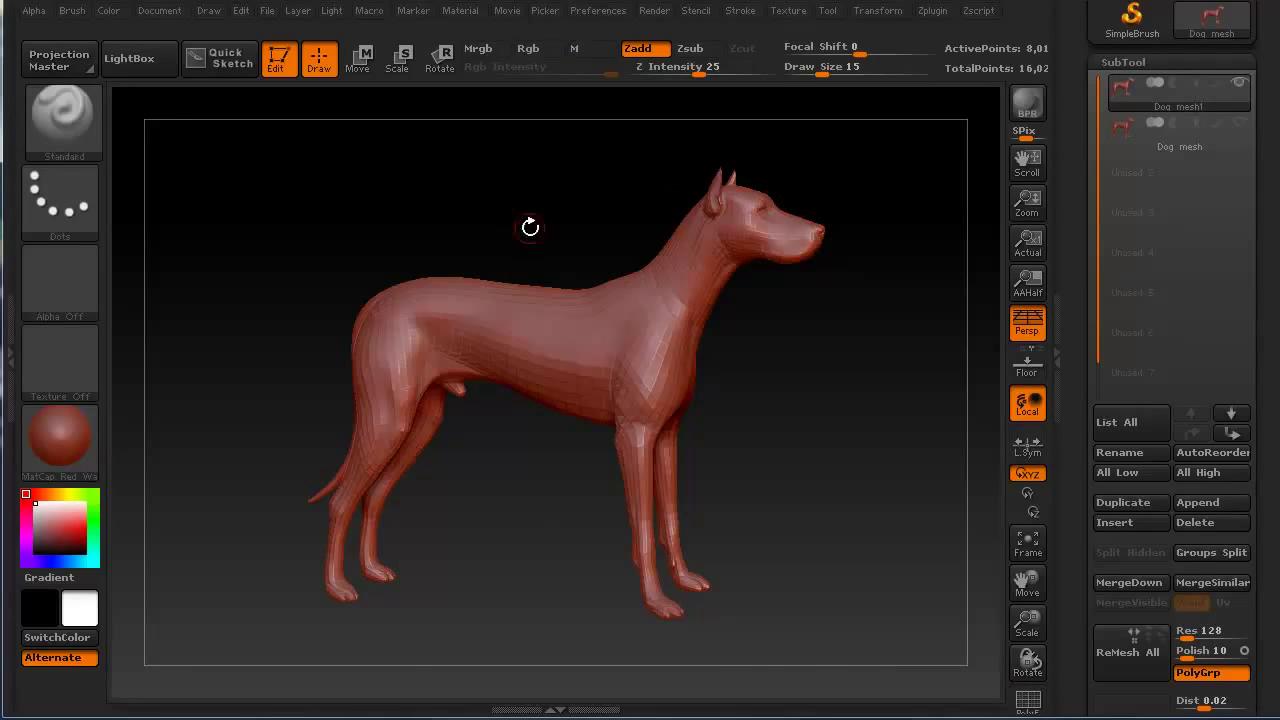
# Step: Set the Standard brush's stroke to FreeHand and sculpt raised strokes along the dog's flank and shoulder on Dog mesh1
pyautogui.click(74, 200)
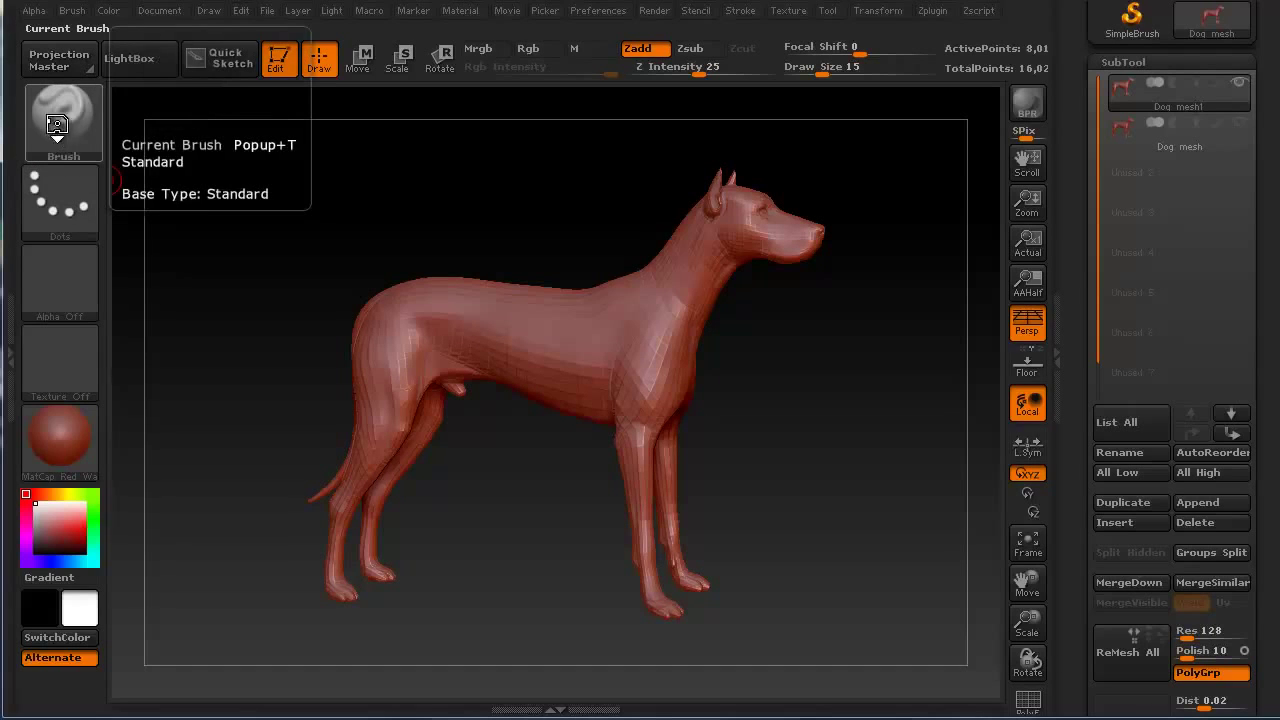
pyautogui.click(67, 207)
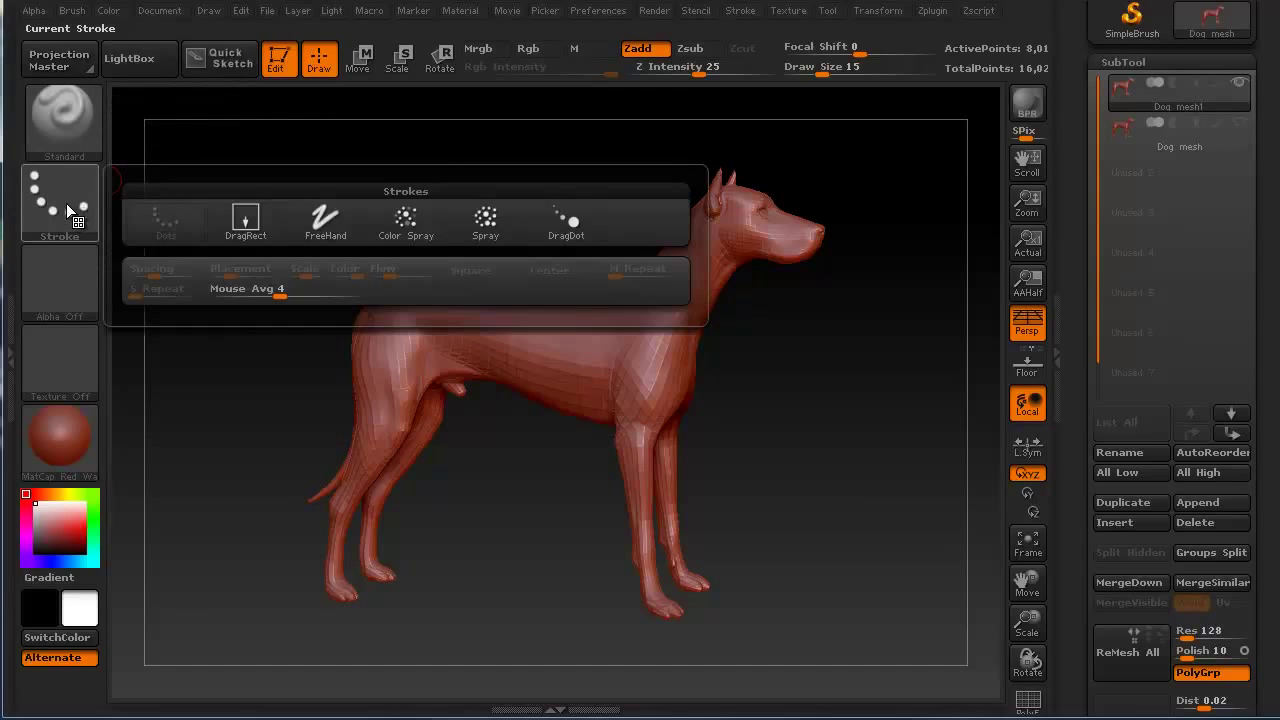
pyautogui.click(320, 220)
pyautogui.moveTo(455, 313)
pyautogui.mouseDown()
pyautogui.moveTo(619, 330)
pyautogui.moveTo(638, 324)
pyautogui.moveTo(637, 305)
pyautogui.moveTo(641, 330)
pyautogui.moveTo(628, 327)
pyautogui.moveTo(641, 340)
pyautogui.moveTo(653, 312)
pyautogui.mouseUp()
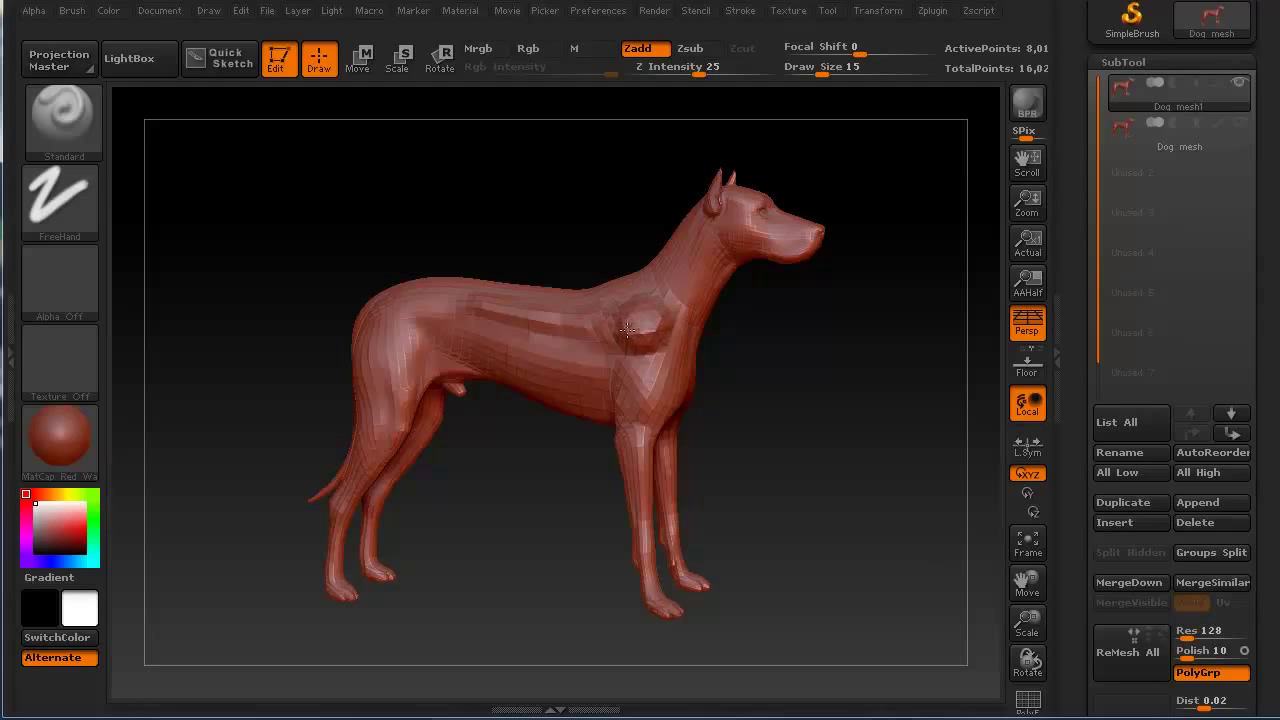
pyautogui.moveTo(508, 231); pyautogui.dragTo(351, 249)
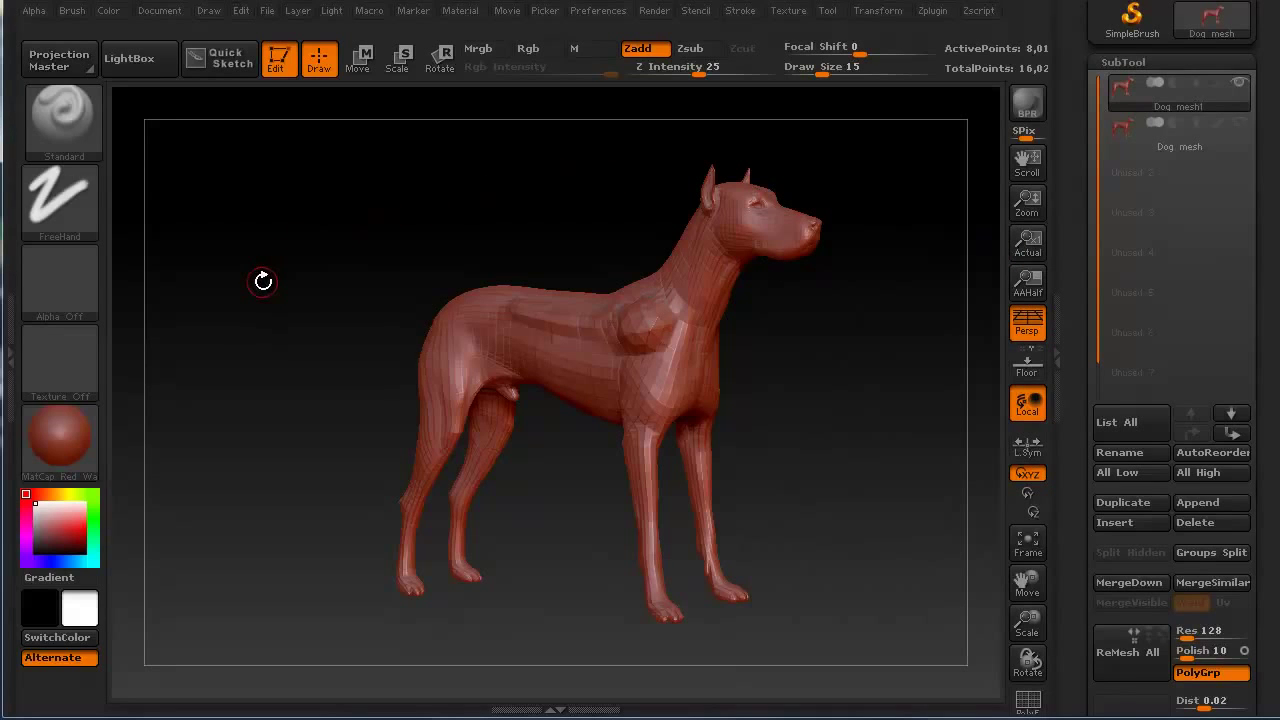
# Step: Make Dog mesh the active subtool and hide Dog mesh1
pyautogui.press('Down')
pyautogui.moveTo(291, 290); pyautogui.dragTo(303, 287)
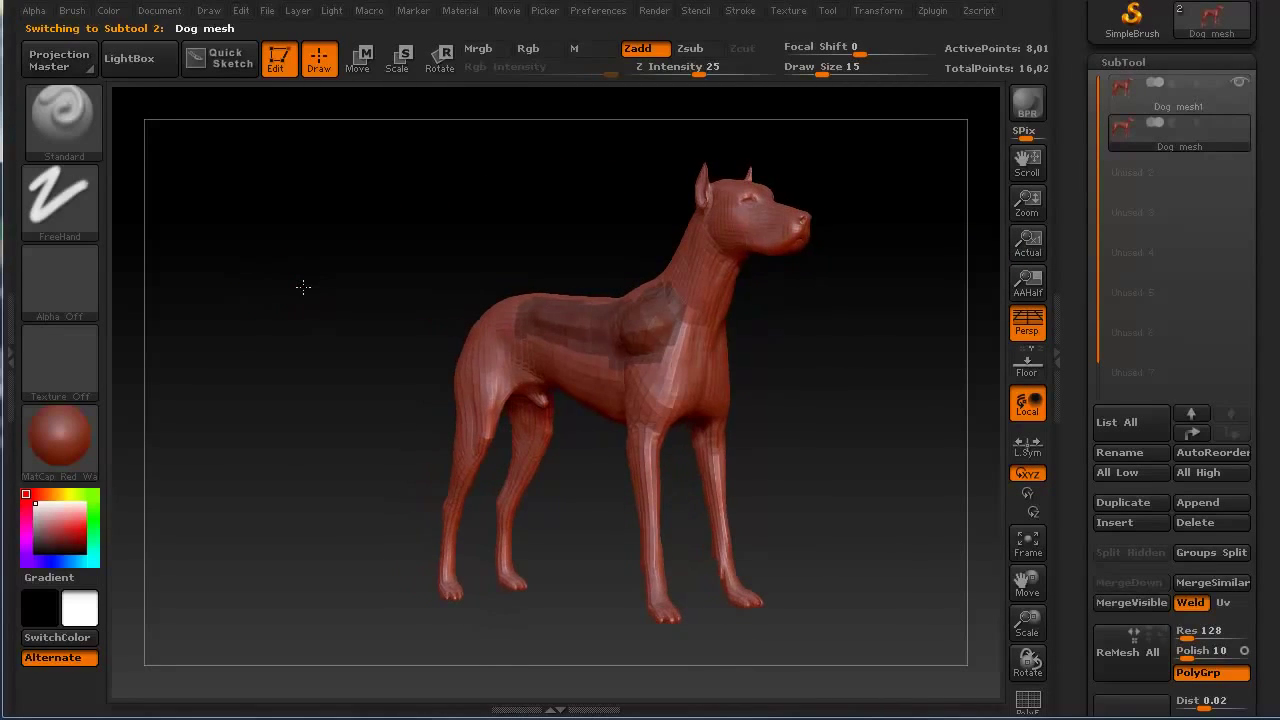
pyautogui.moveTo(630, 340); pyautogui.dragTo(470, 270)
pyautogui.moveTo(1181, 99)
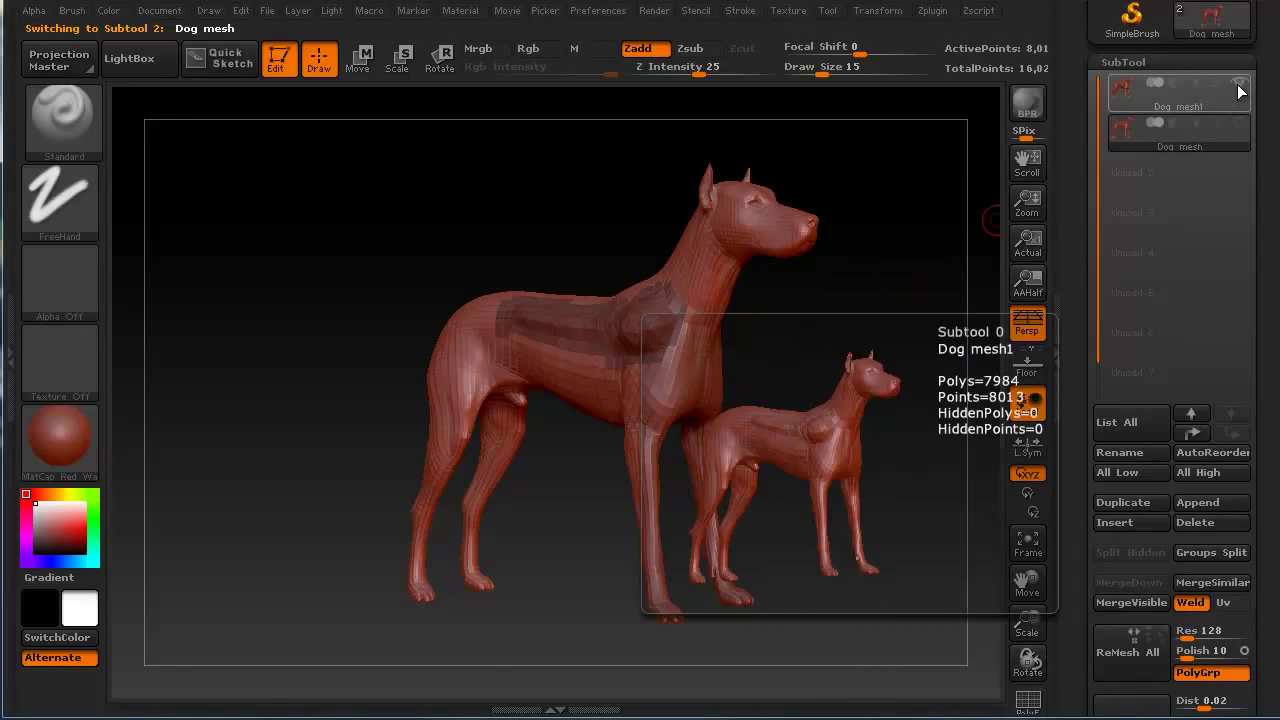
pyautogui.moveTo(283, 266)
pyautogui.mouseDown()
pyautogui.moveTo(283, 289)
pyautogui.moveTo(287, 256)
pyautogui.mouseUp()
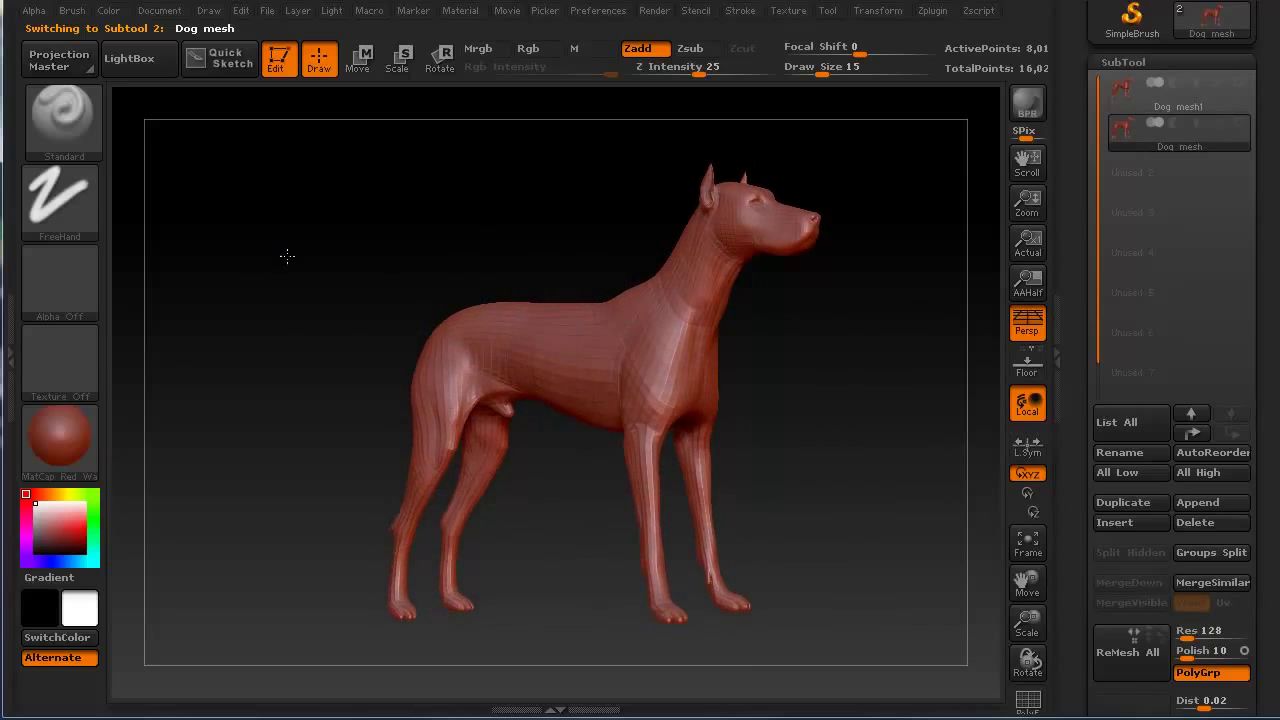
# Step: Switch back and forth between the Dog mesh and Dog mesh1 subtools to compare them, ending on Dog mesh1
pyautogui.moveTo(1205, 100)
pyautogui.click(1202, 146)
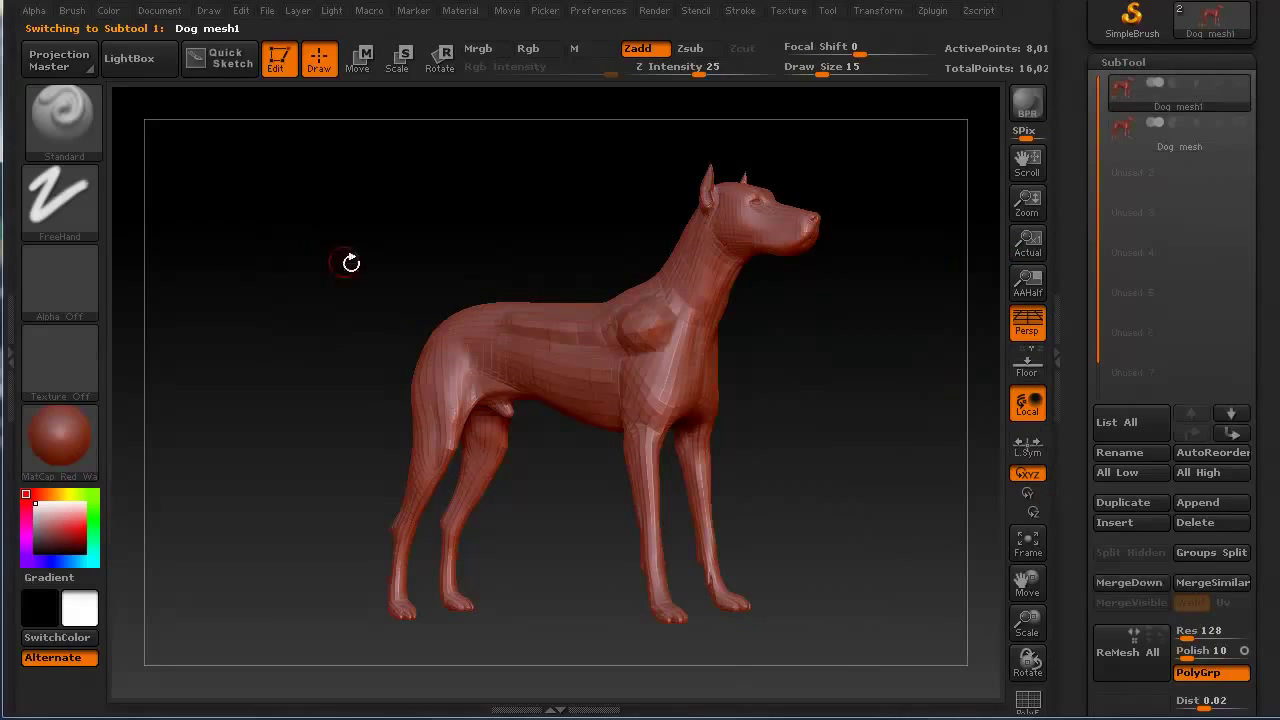
pyautogui.moveTo(1222, 125)
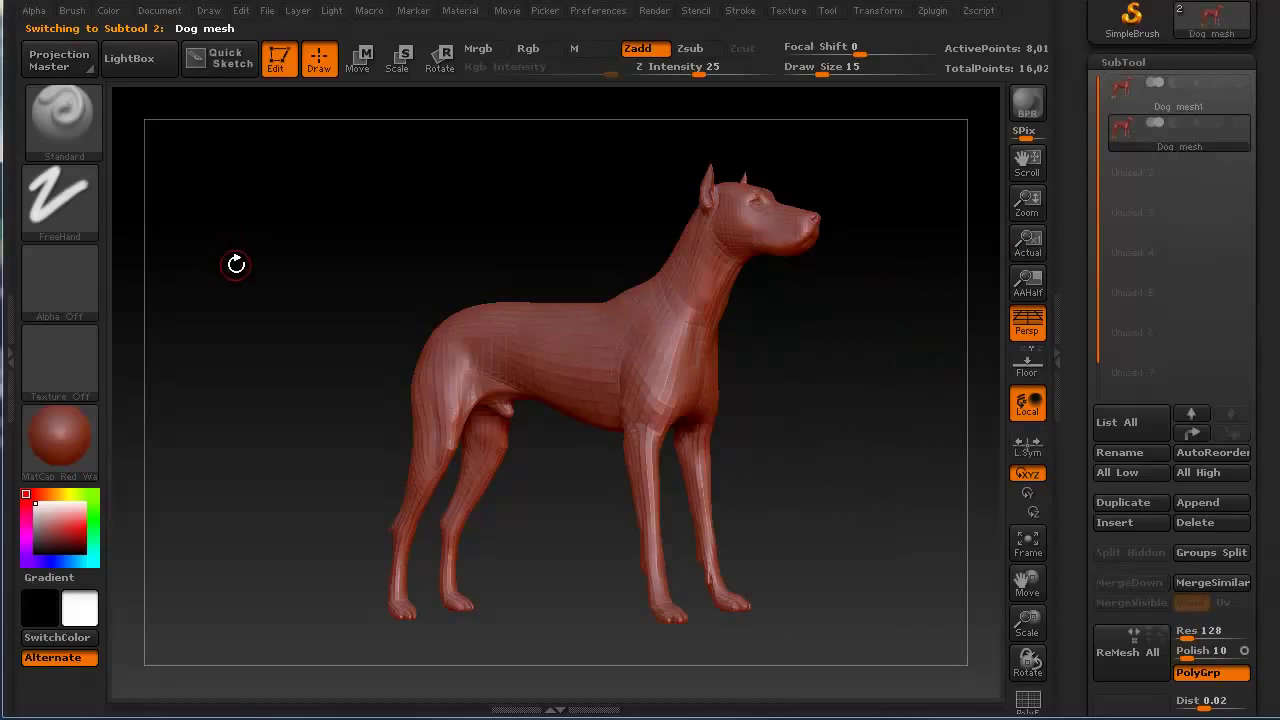
pyautogui.press('Down')
pyautogui.press('Up')
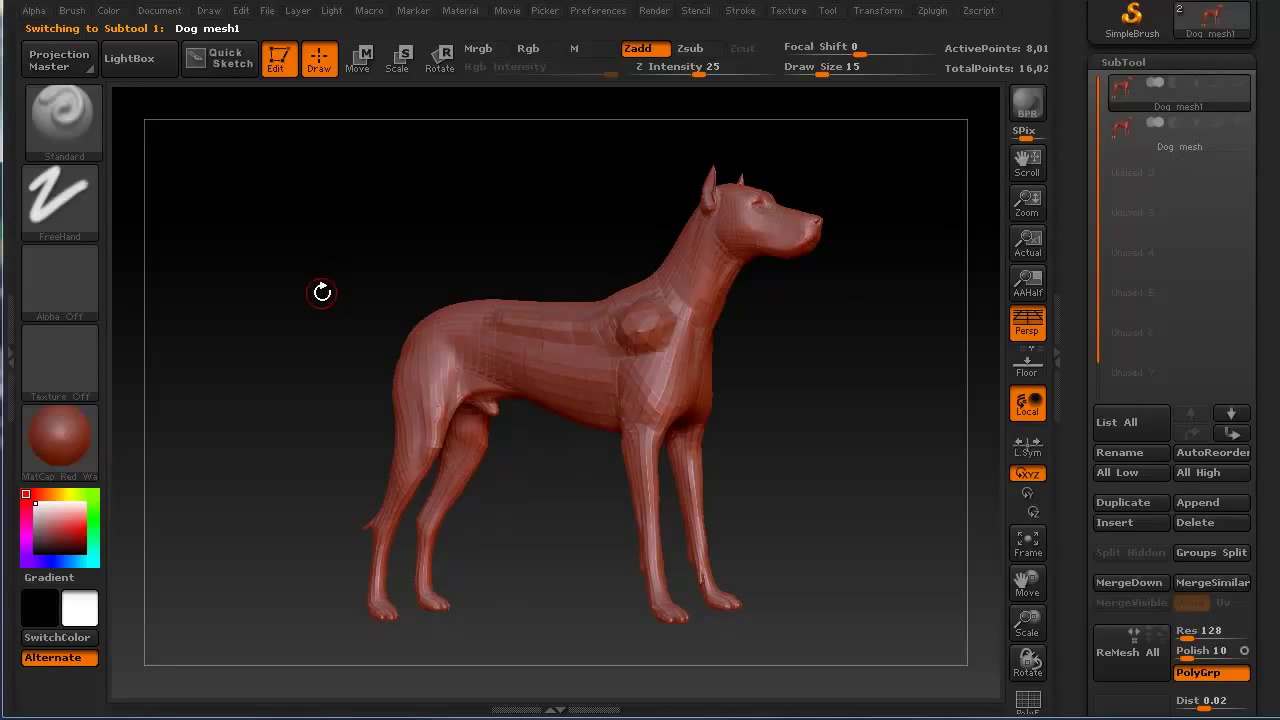
pyautogui.press('Down')
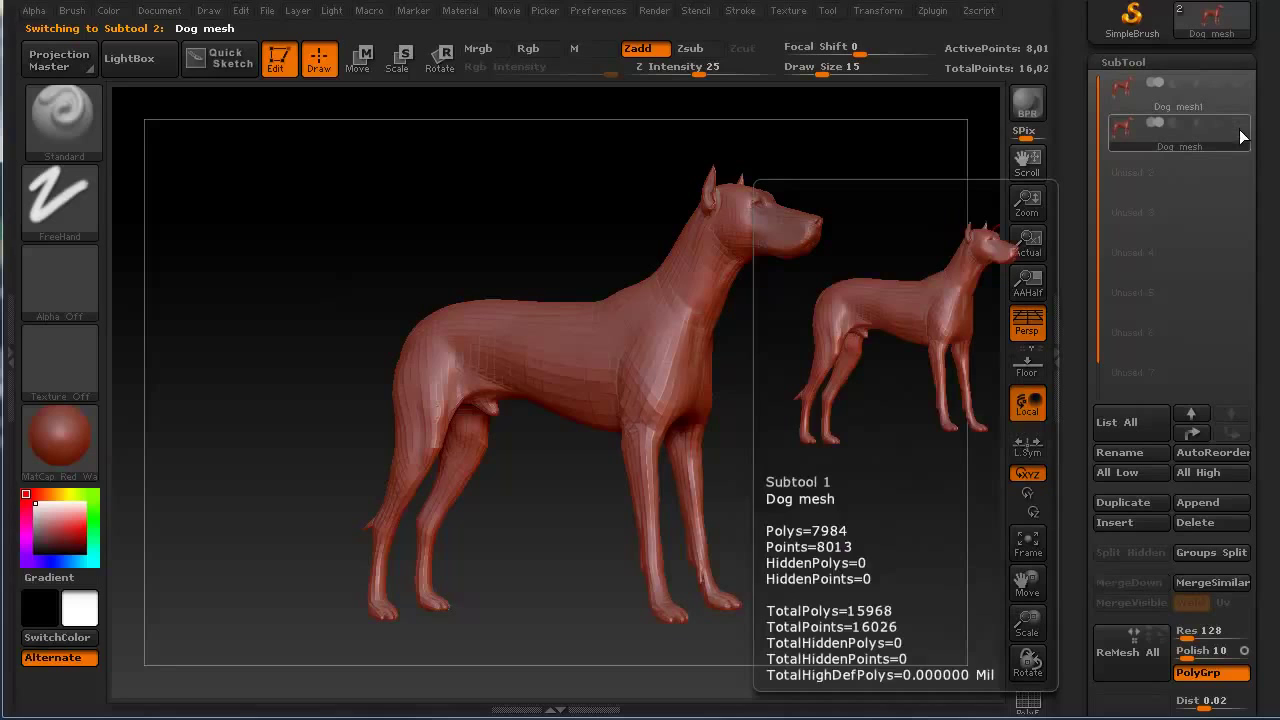
pyautogui.click(1178, 142)
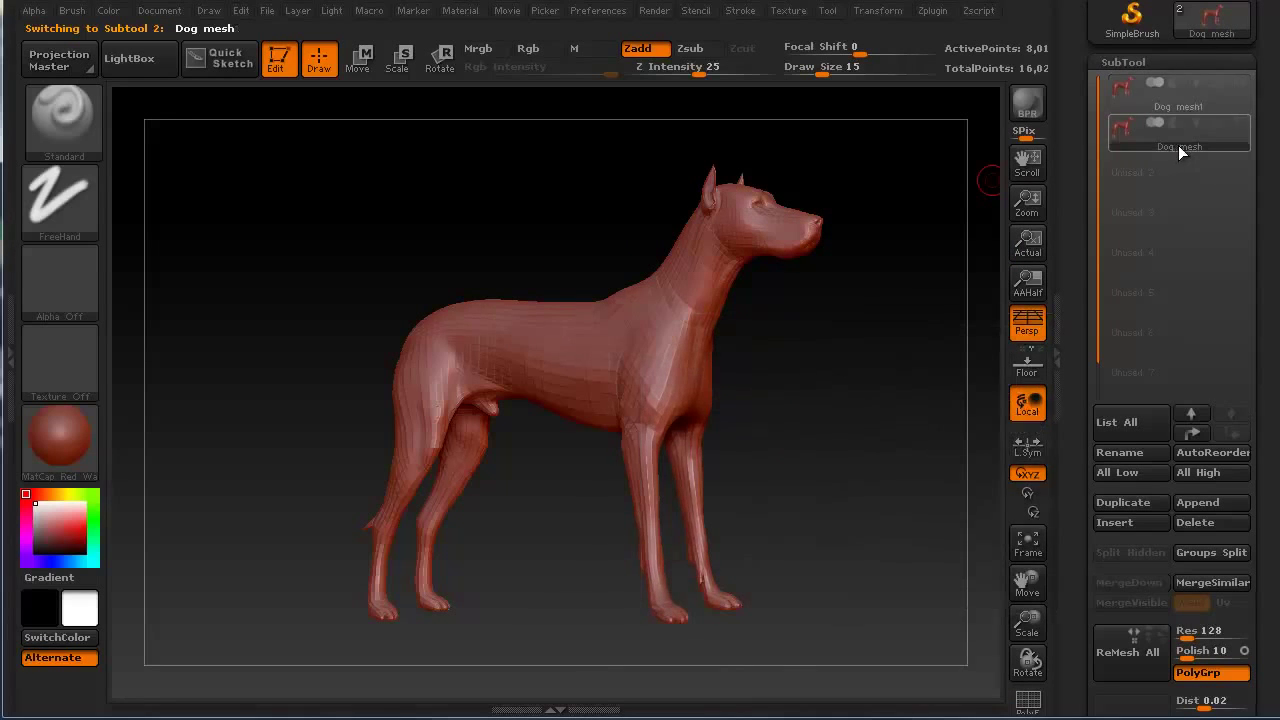
pyautogui.press('Up')
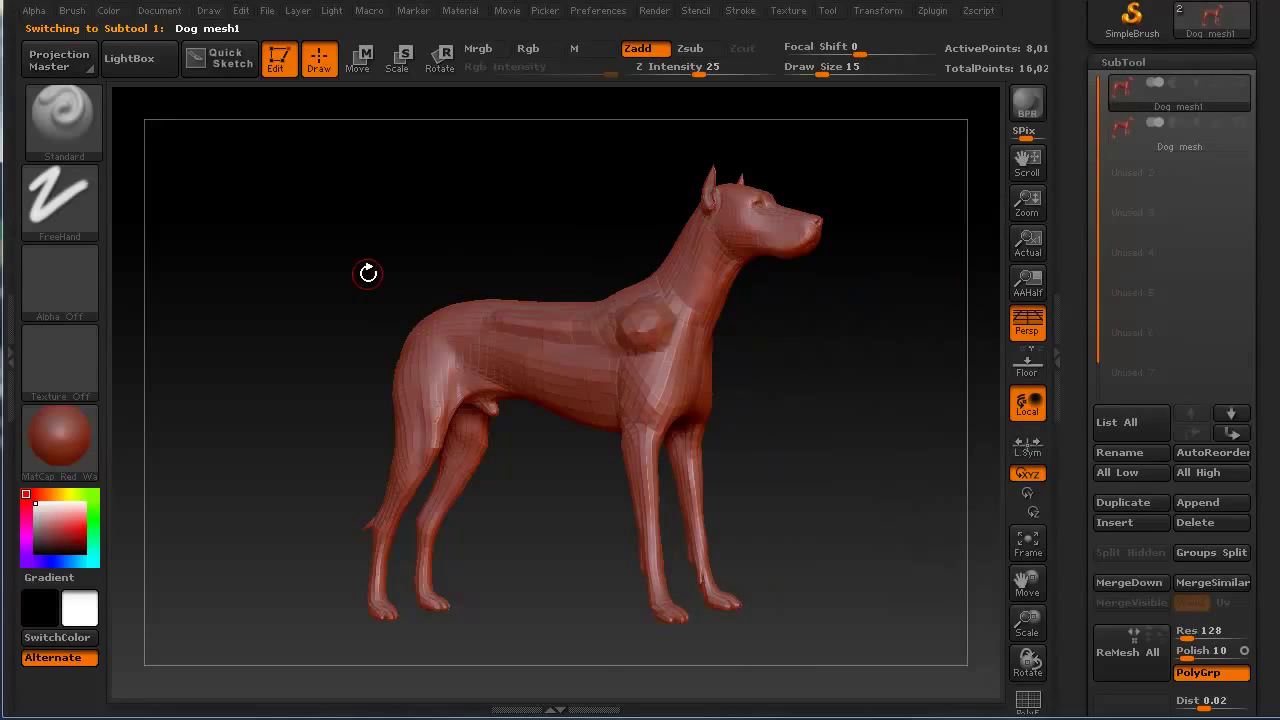
pyautogui.press('Down')
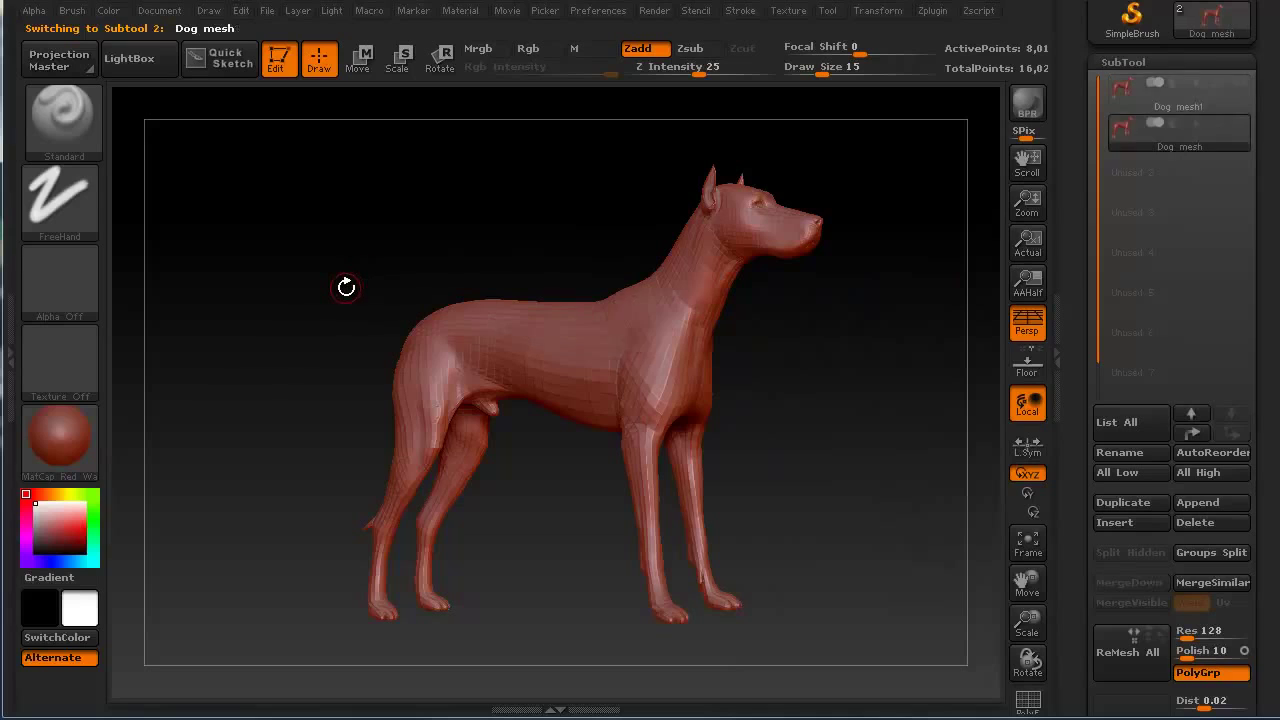
pyautogui.press('Up')
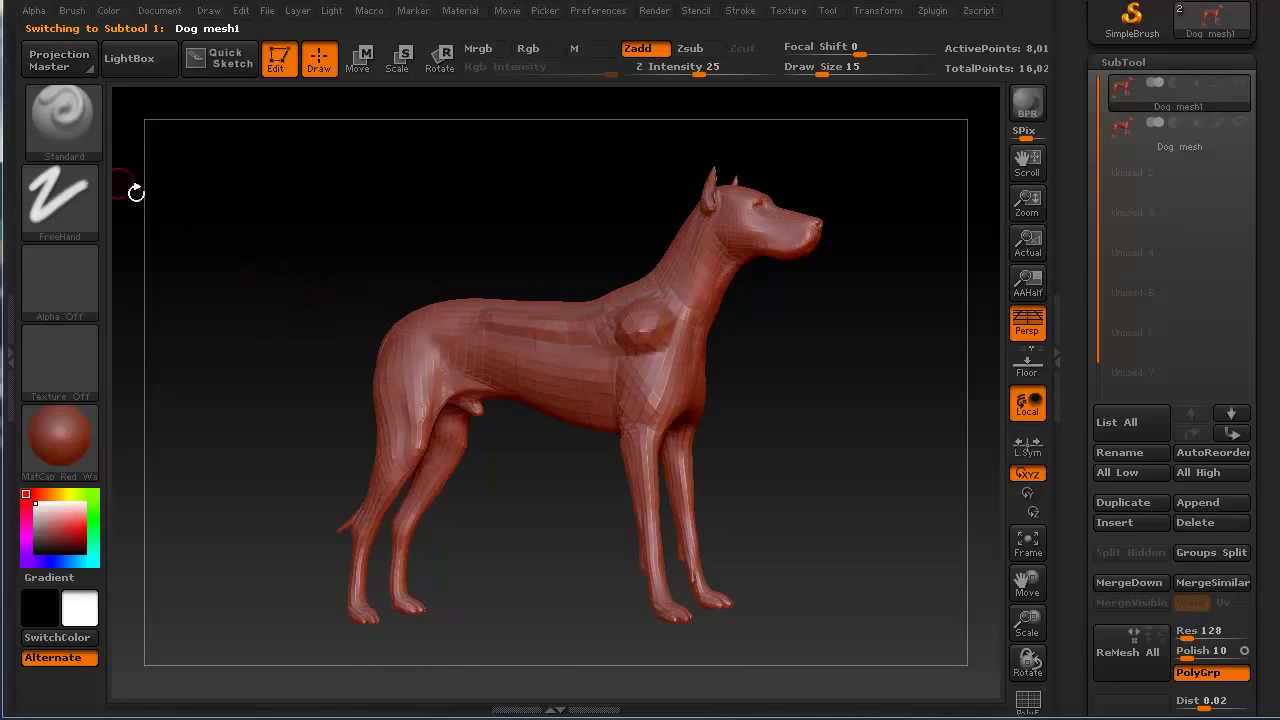
# Step: Choose the Dam_Standard brush from the 3D sculpting brushes
pyautogui.click(70, 121)
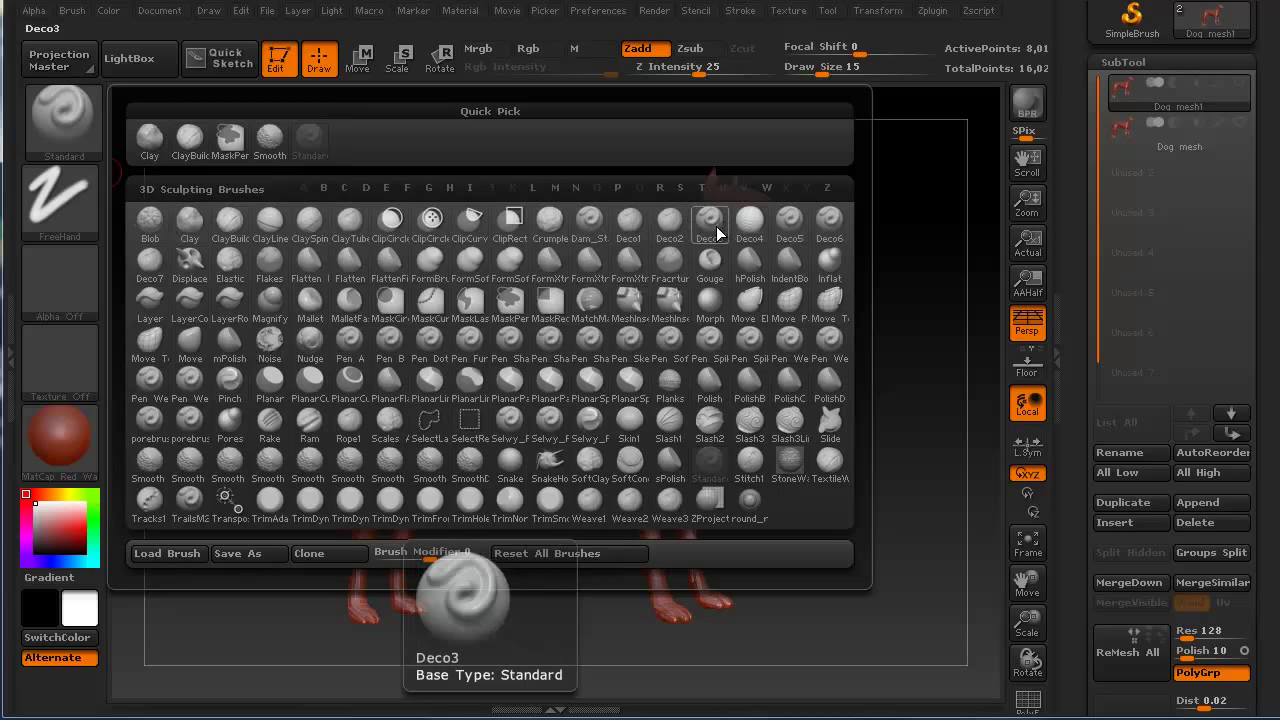
pyautogui.click(593, 229)
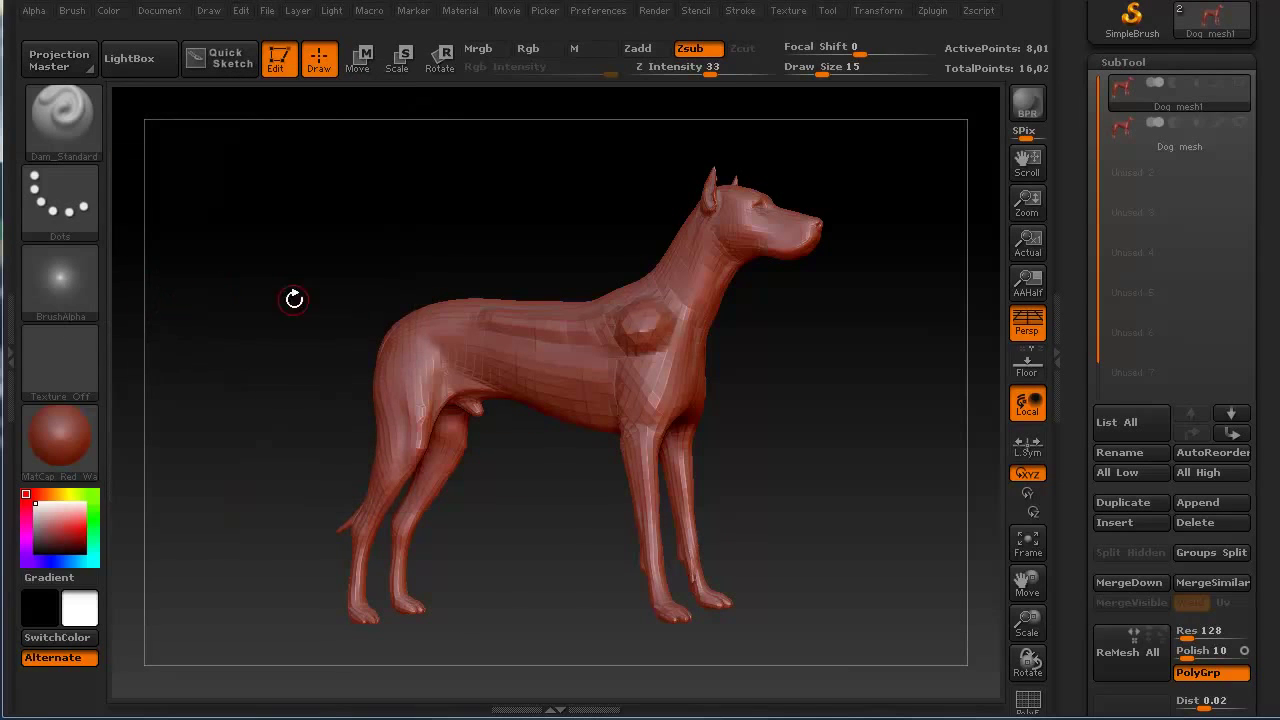
# Step: Filter the 3D sculpting brushes by the initials C and D, and choose the Elastic brush through the initial E
pyautogui.click(78, 130)
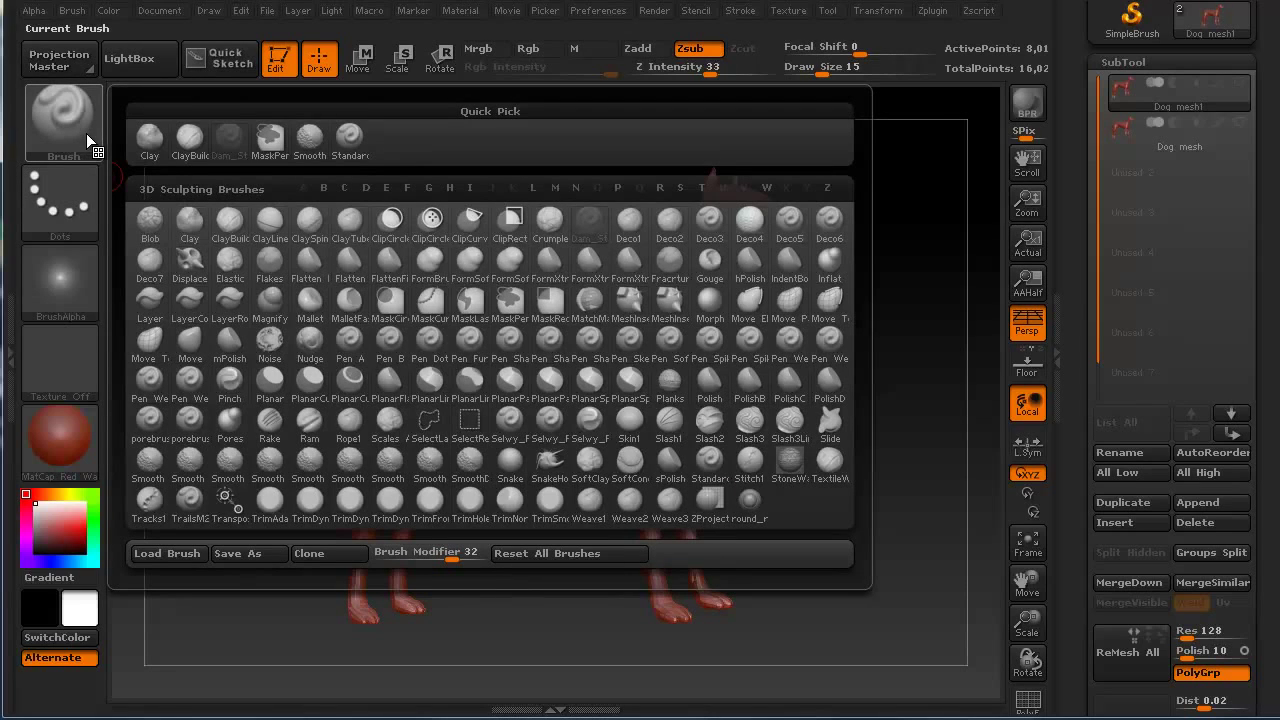
pyautogui.press('d')
pyautogui.press('s')
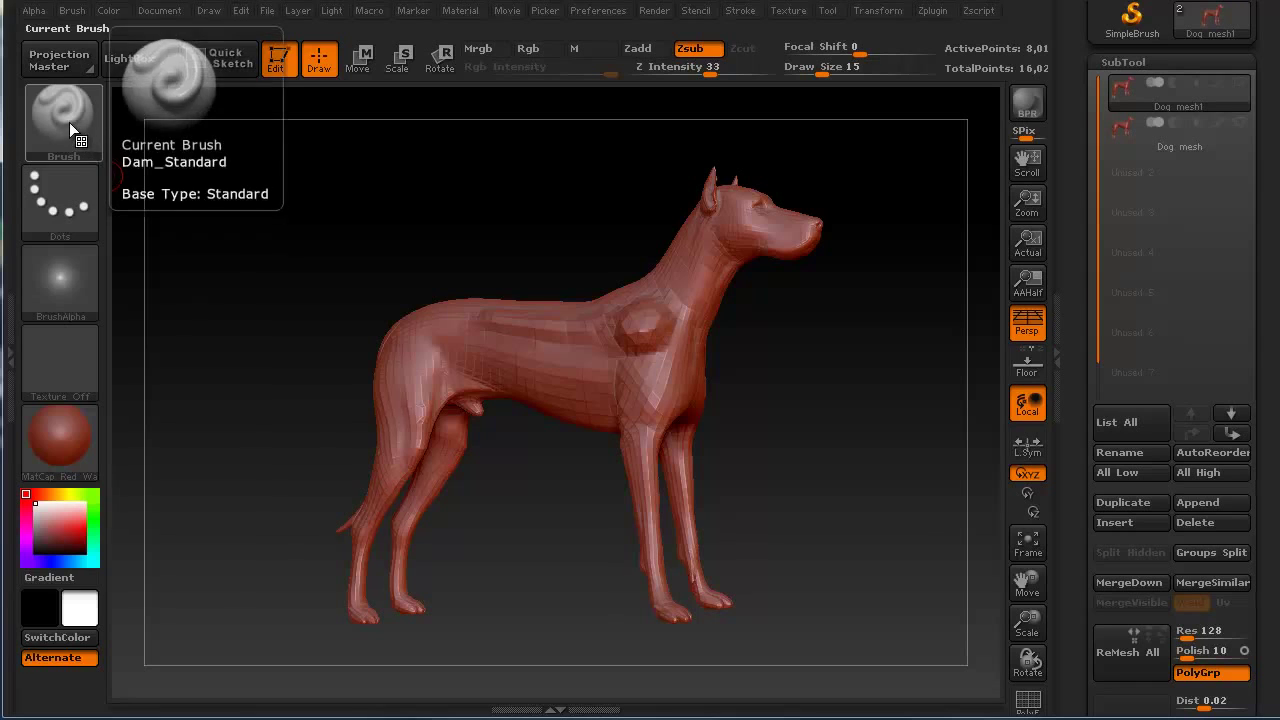
pyautogui.click(66, 119)
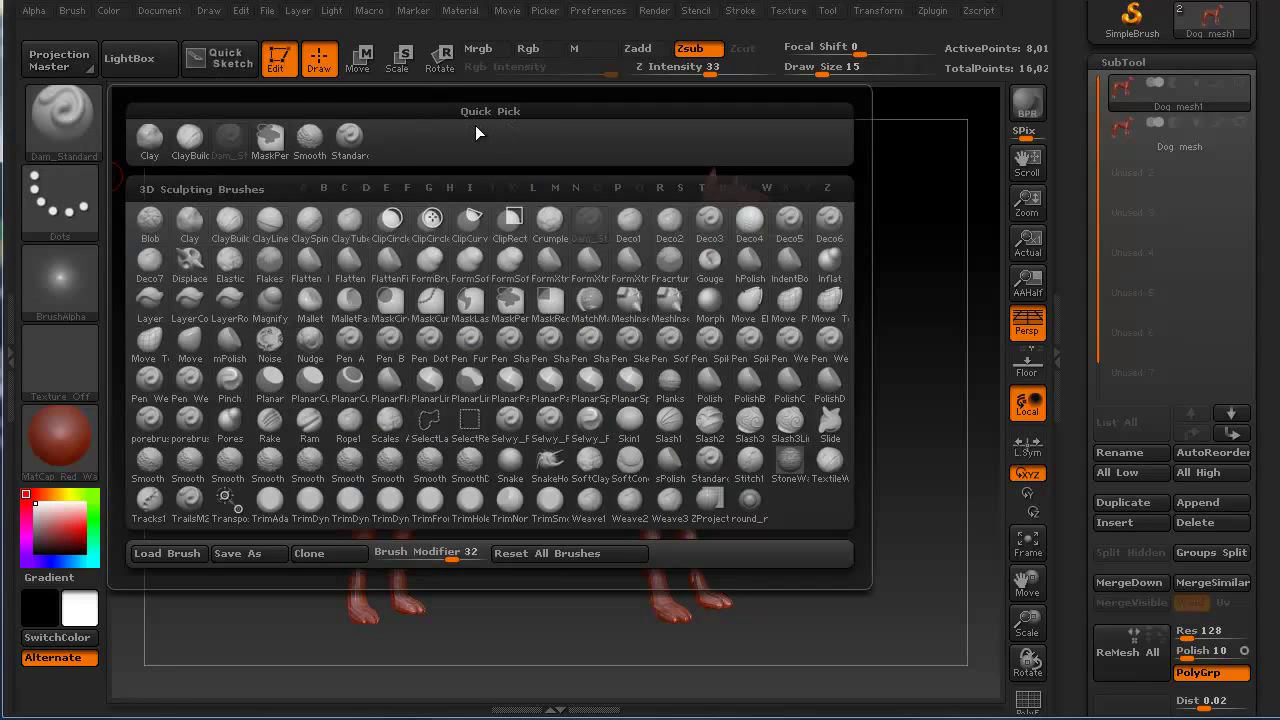
pyautogui.press('c')
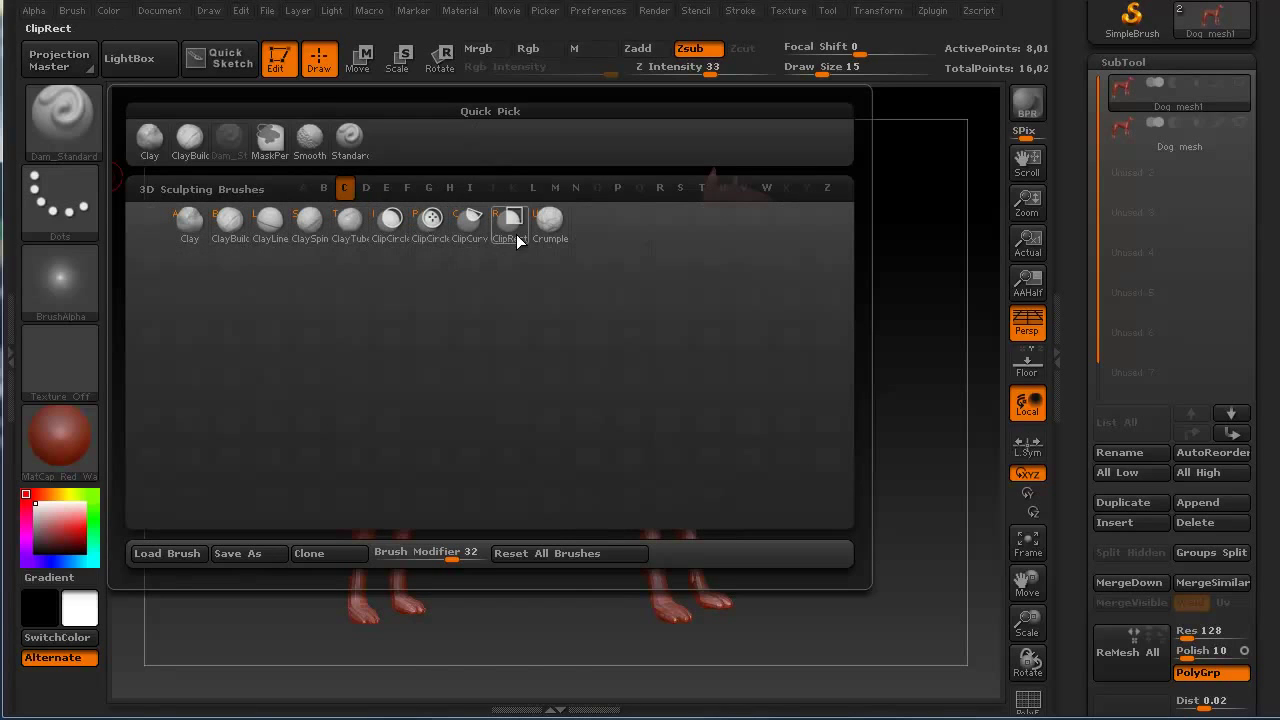
pyautogui.moveTo(516, 234)
pyautogui.press('c')
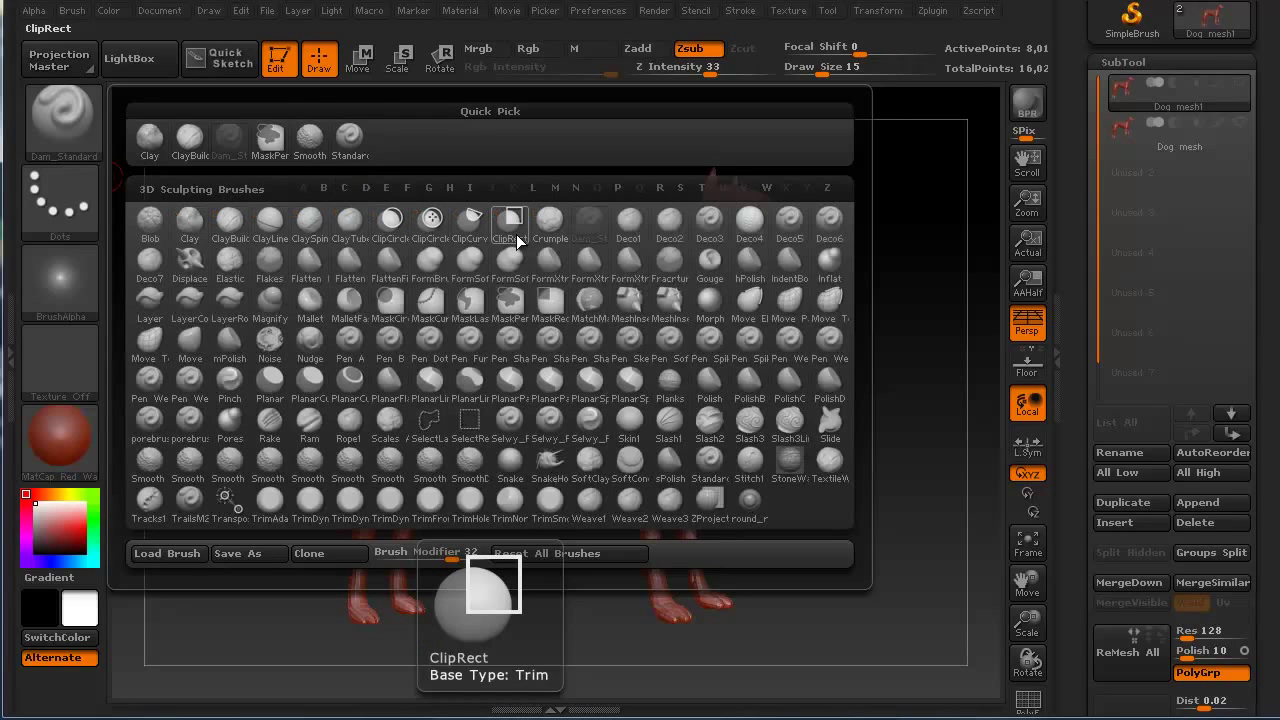
pyautogui.press('d')
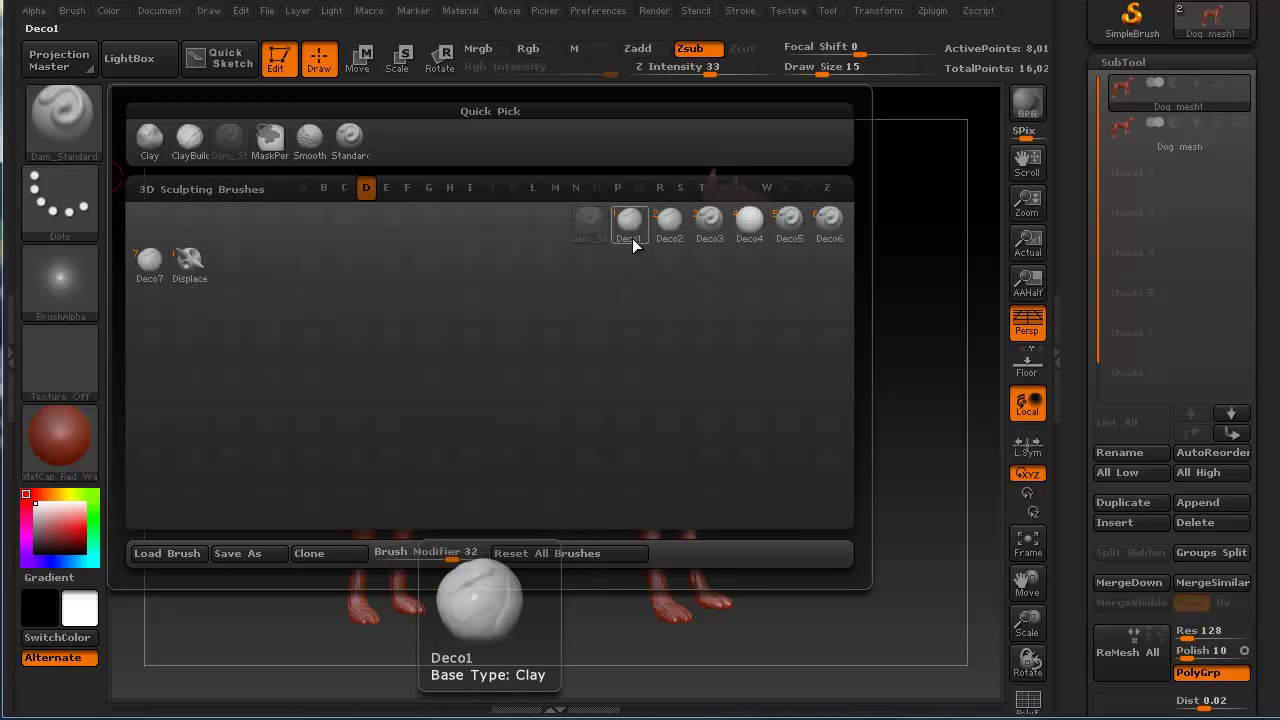
pyautogui.click(386, 187)
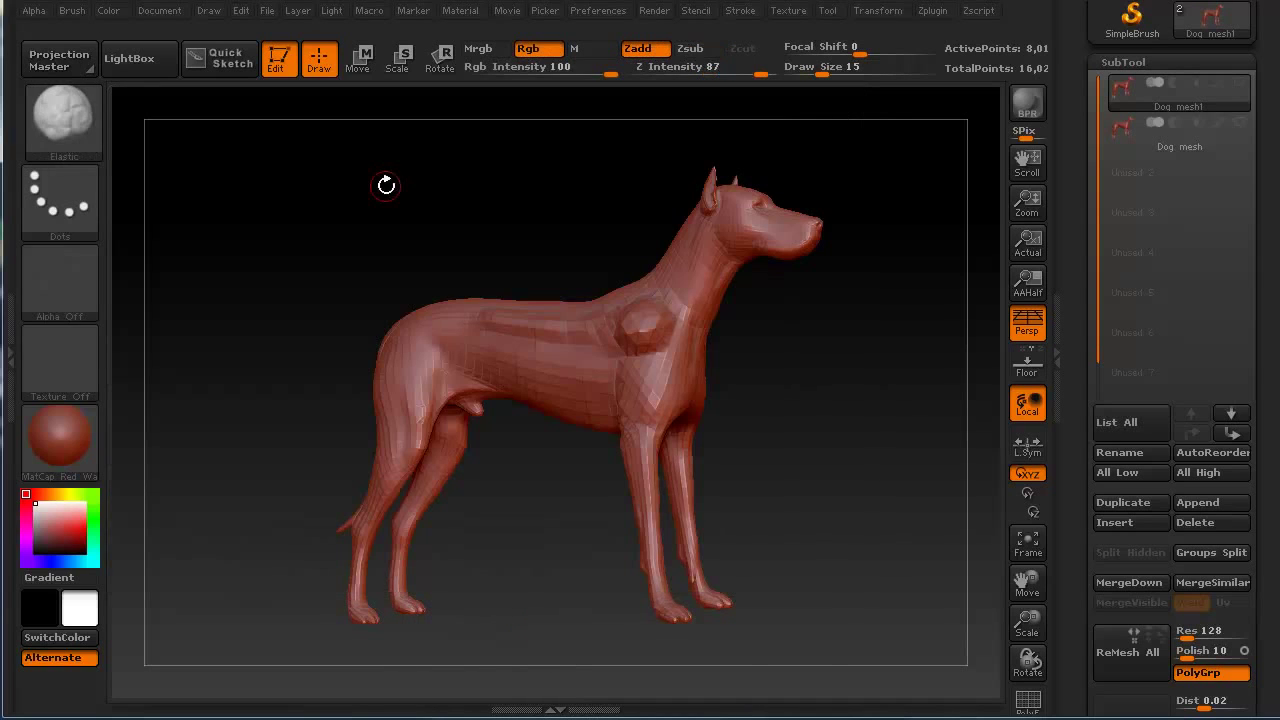
# Step: Look through the sculpting brushes by the initial F, keeping the Elastic brush active
pyautogui.click(60, 115)
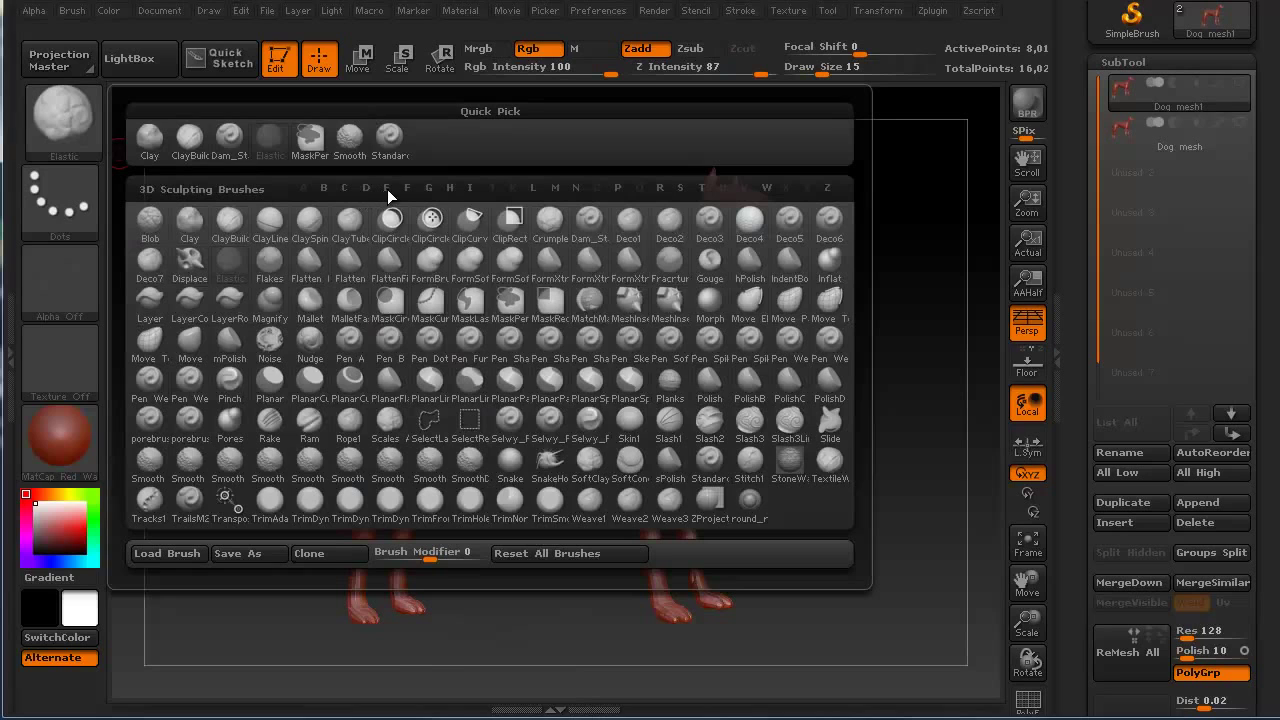
pyautogui.press('f')
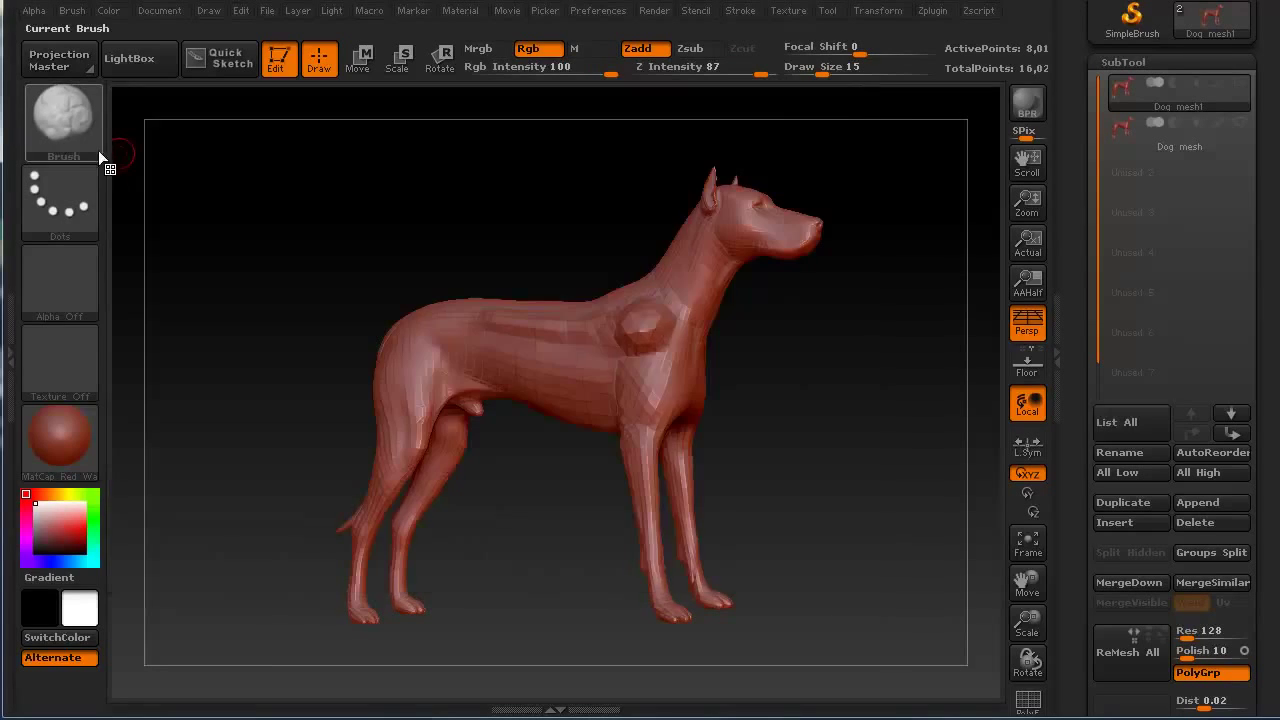
pyautogui.click(75, 114)
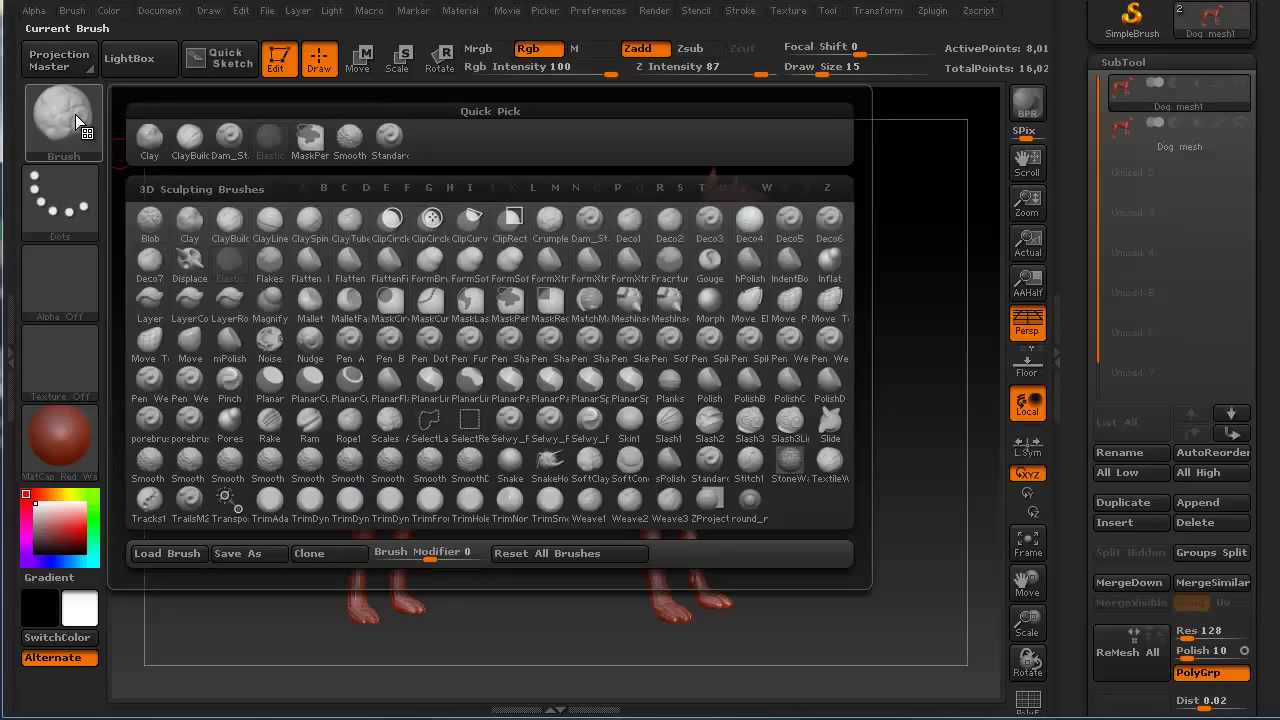
pyautogui.click(75, 114)
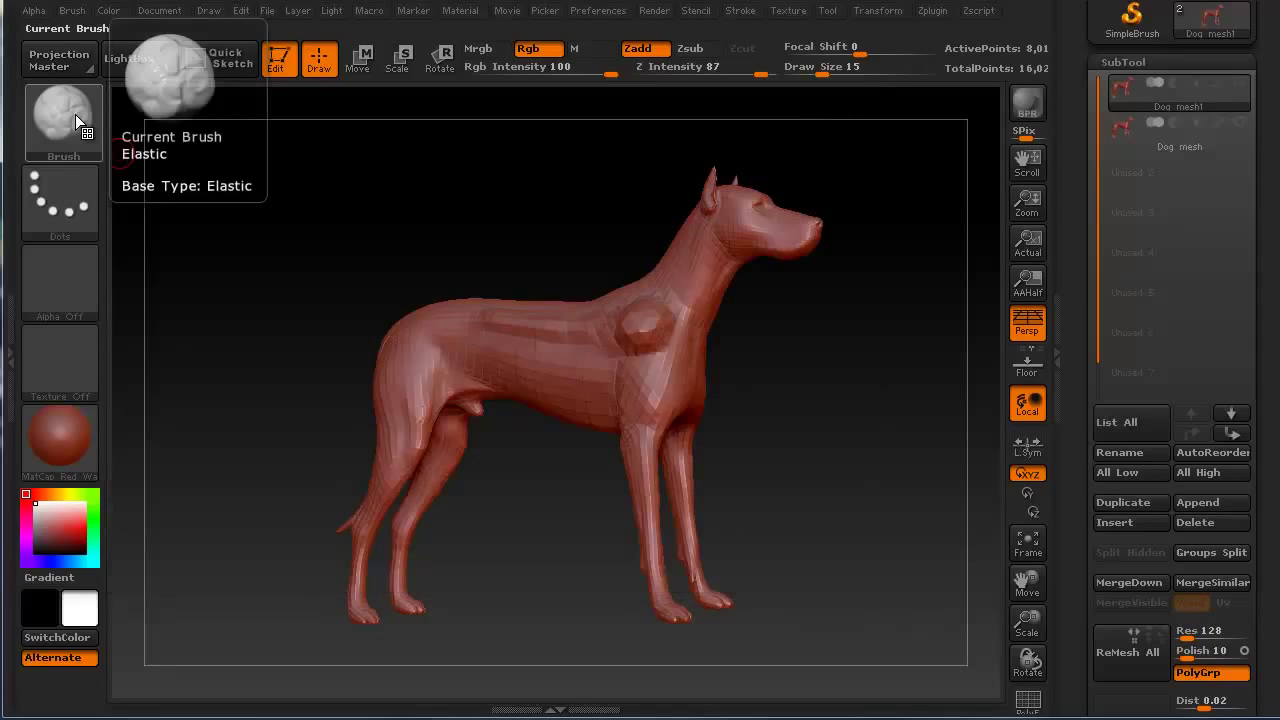
# Step: Review the available stroke types, alphas and textures for the Elastic brush without choosing a different one
pyautogui.click(66, 193)
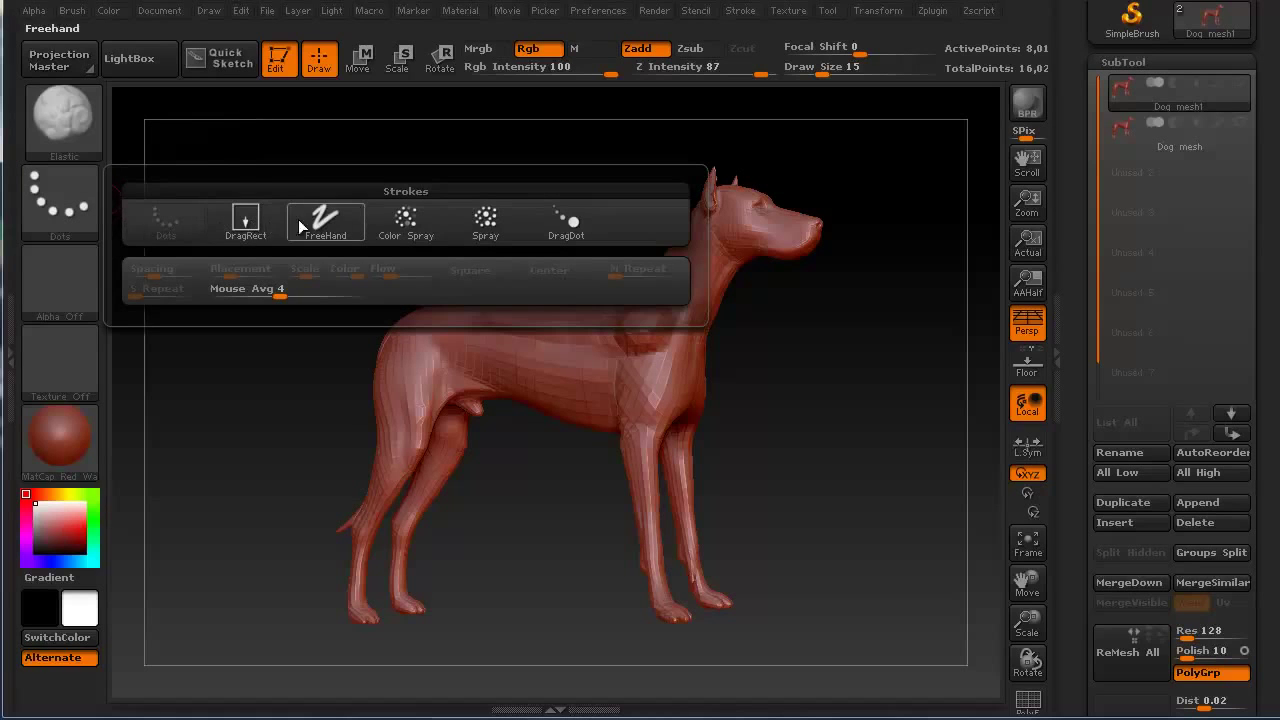
pyautogui.moveTo(333, 226)
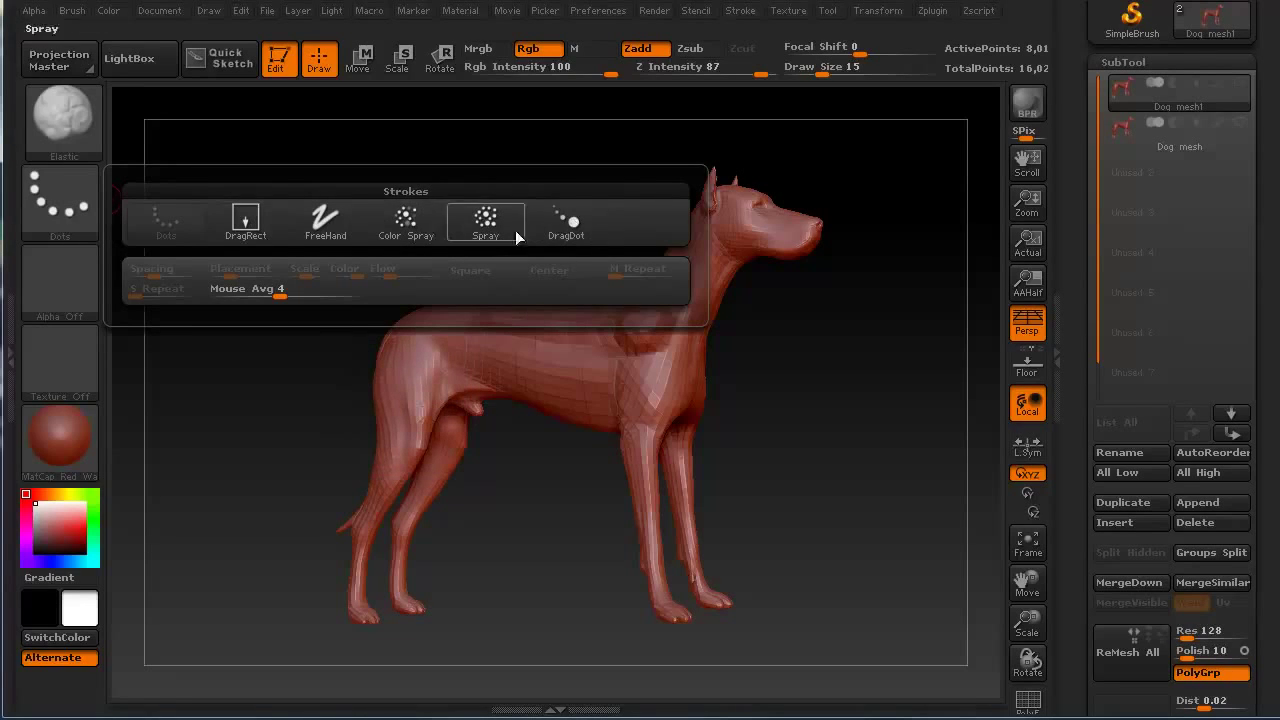
pyautogui.click(66, 183)
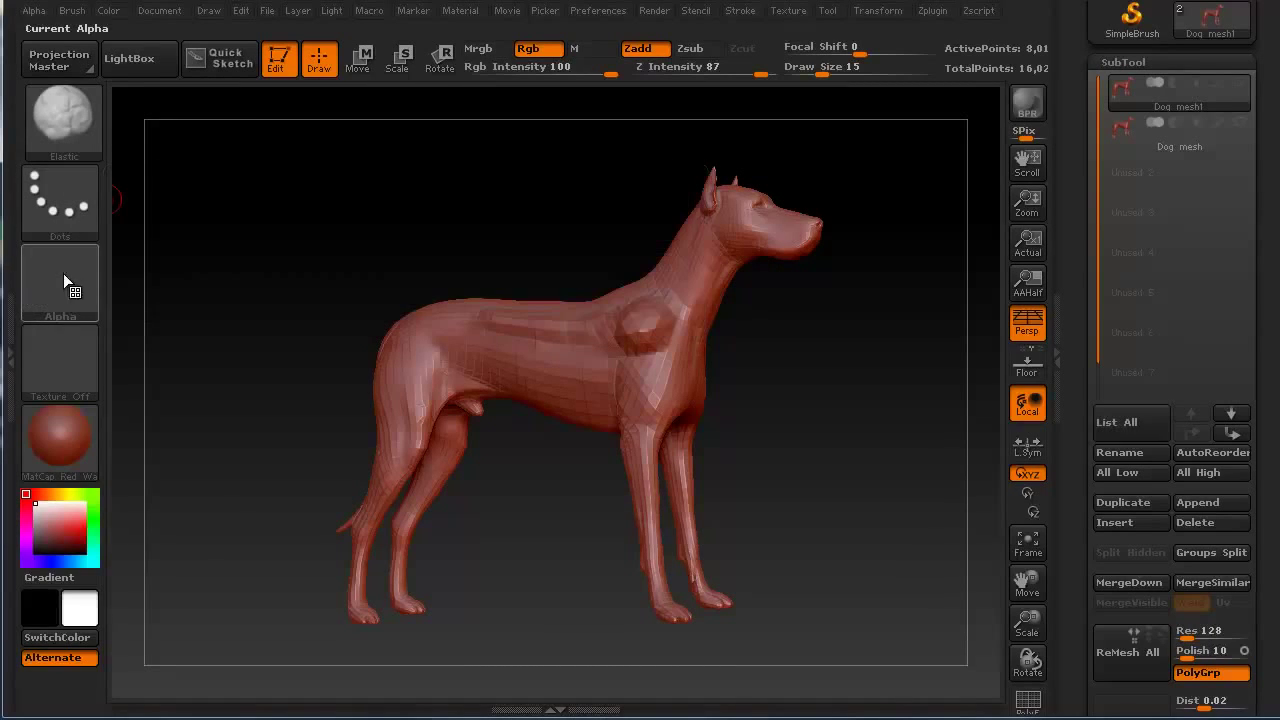
pyautogui.click(63, 272)
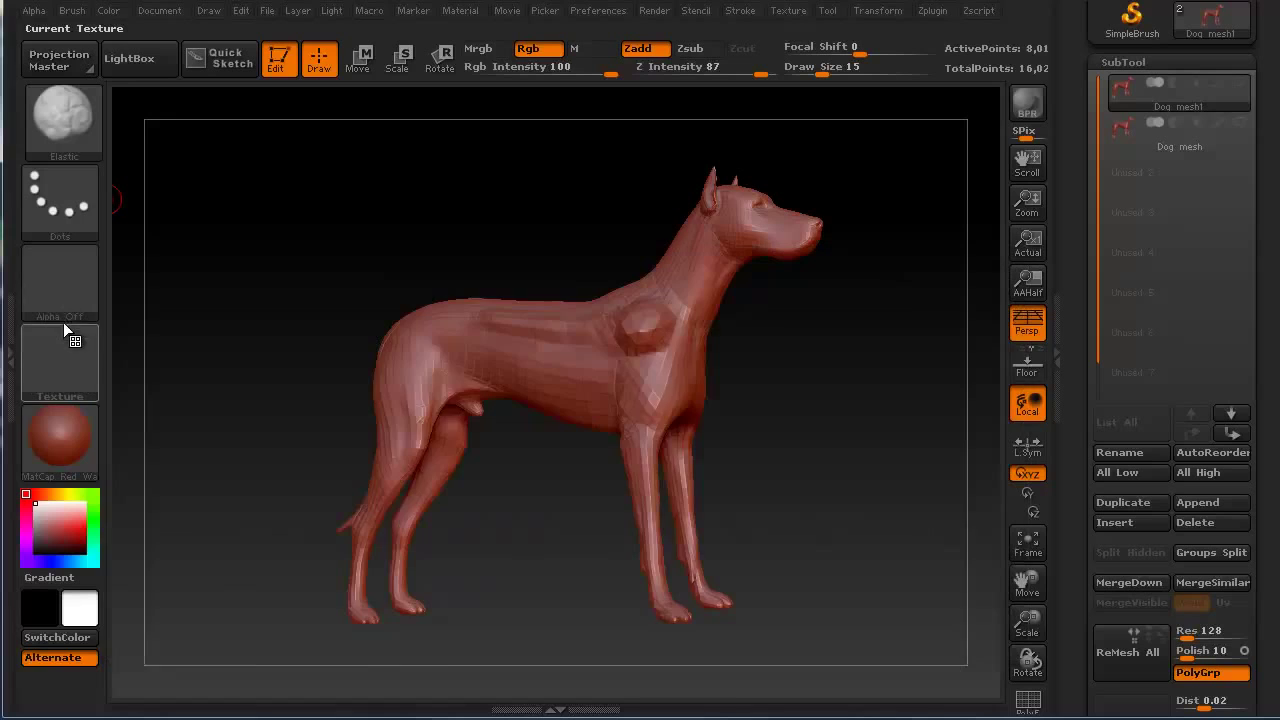
pyautogui.click(68, 337)
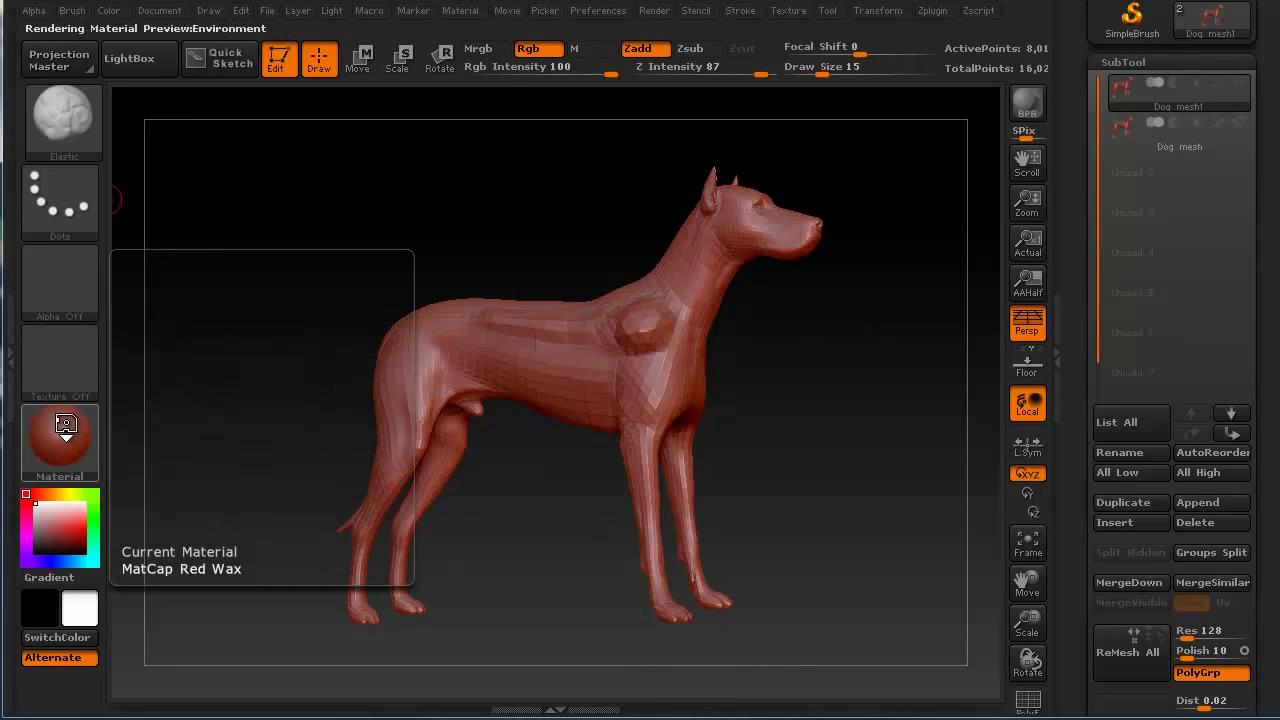
# Step: Try the gk_boing material on the dog and restore the MatCap Red Wax material
pyautogui.click(65, 421)
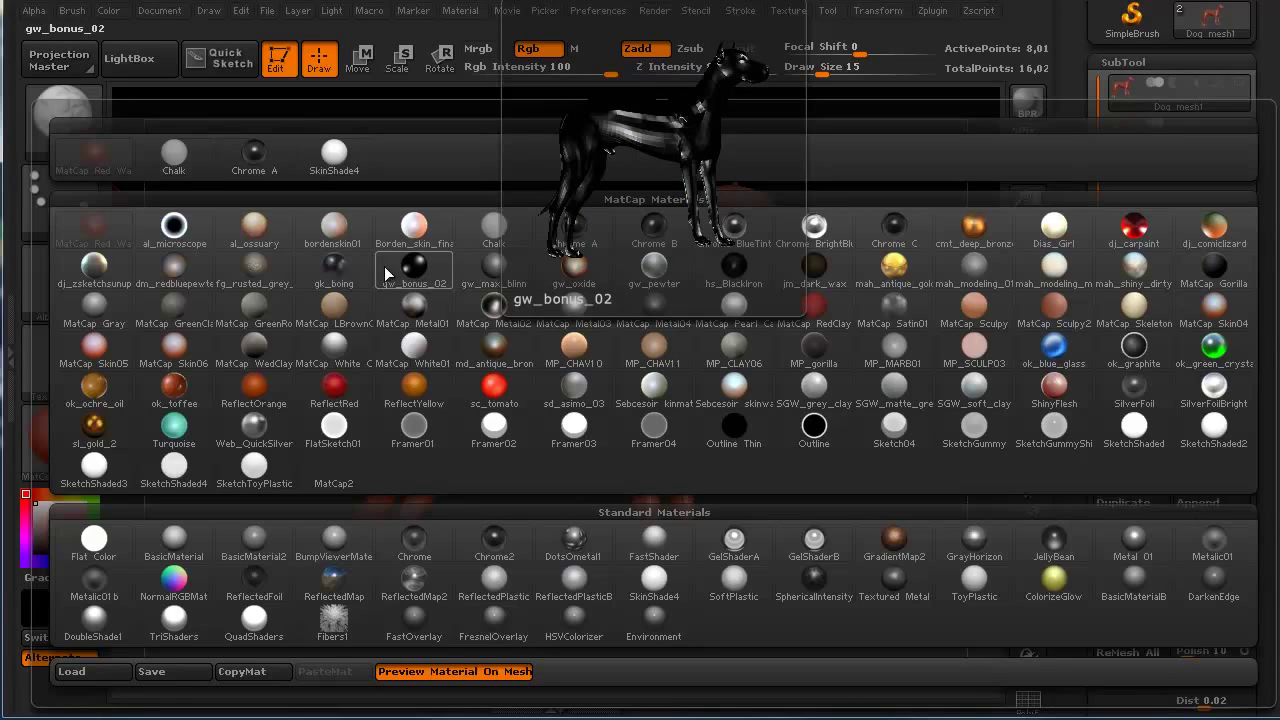
pyautogui.click(333, 273)
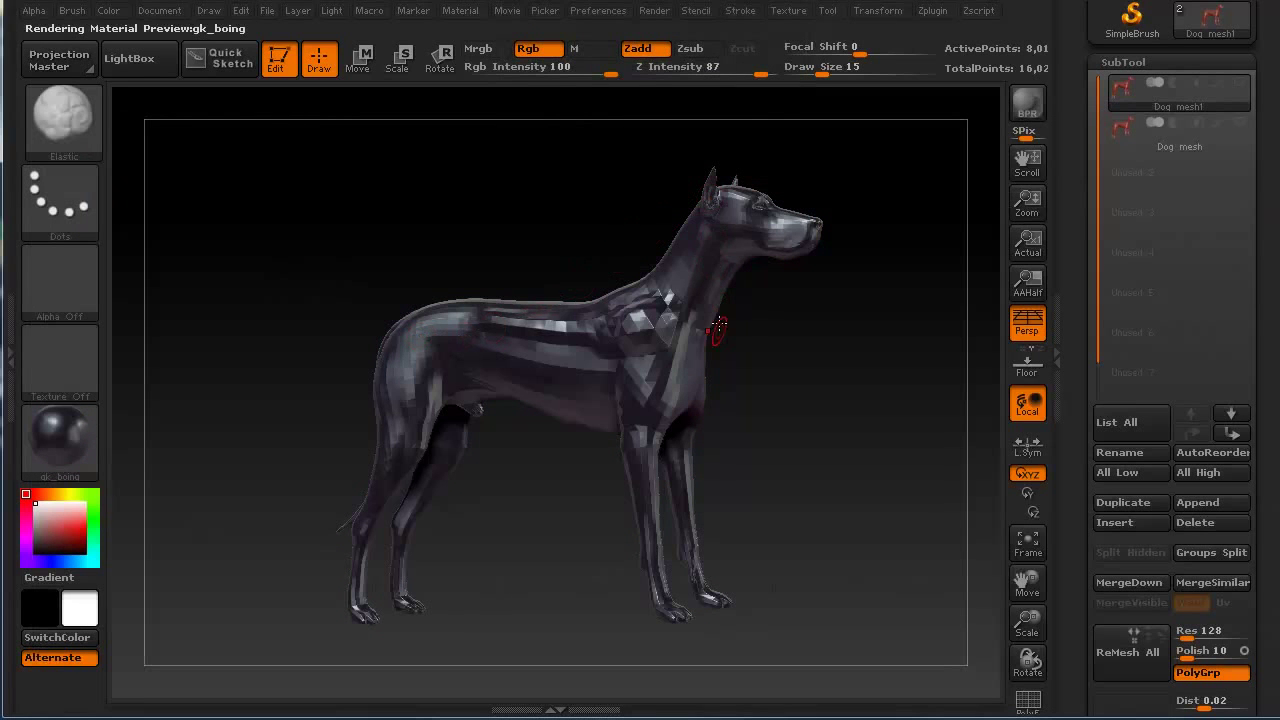
pyautogui.click(53, 442)
pyautogui.click(108, 242)
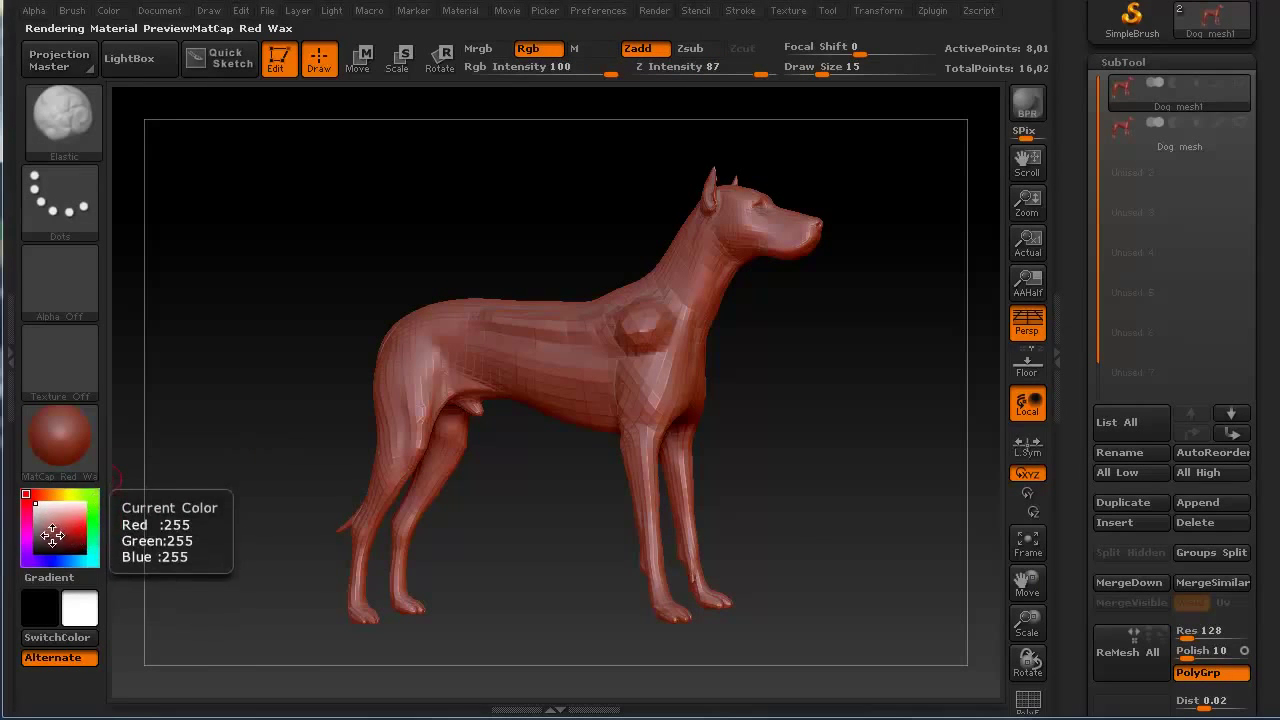
# Step: Try dark red, green and light blue as the main color on the dog, and return the color to white
pyautogui.moveTo(200, 380); pyautogui.dragTo(247, 418)
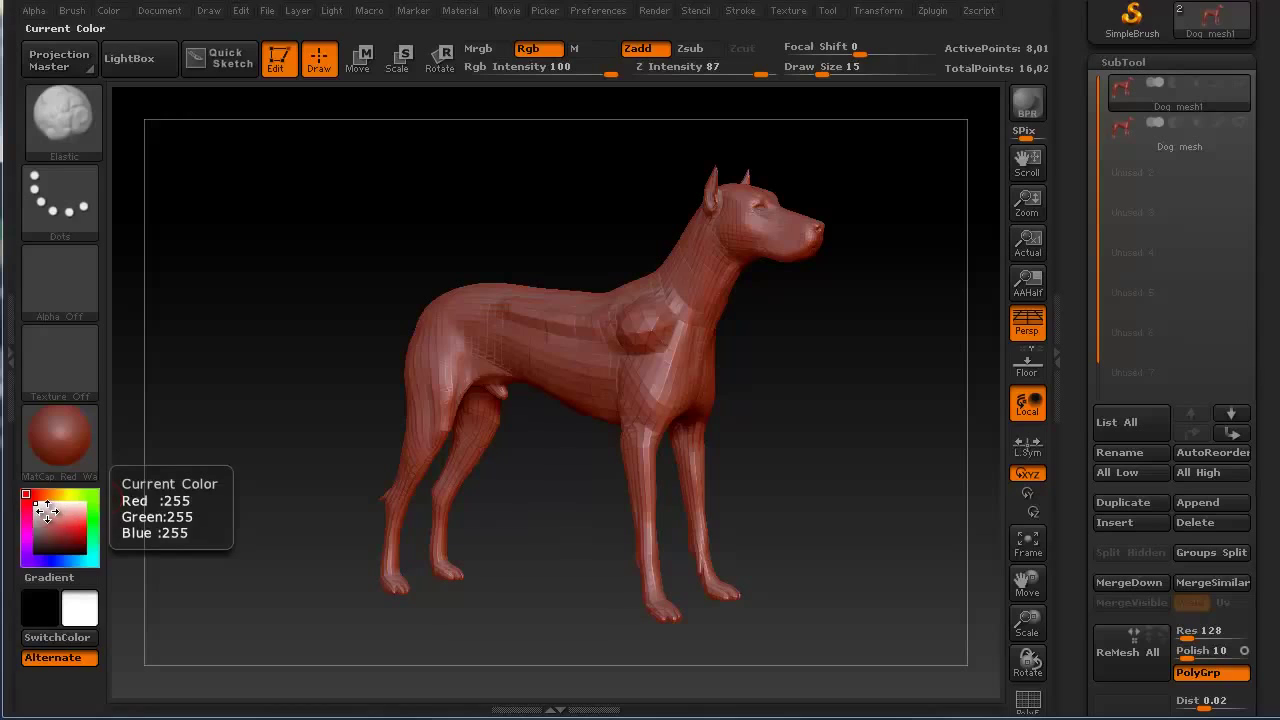
pyautogui.moveTo(47, 508); pyautogui.dragTo(73, 540)
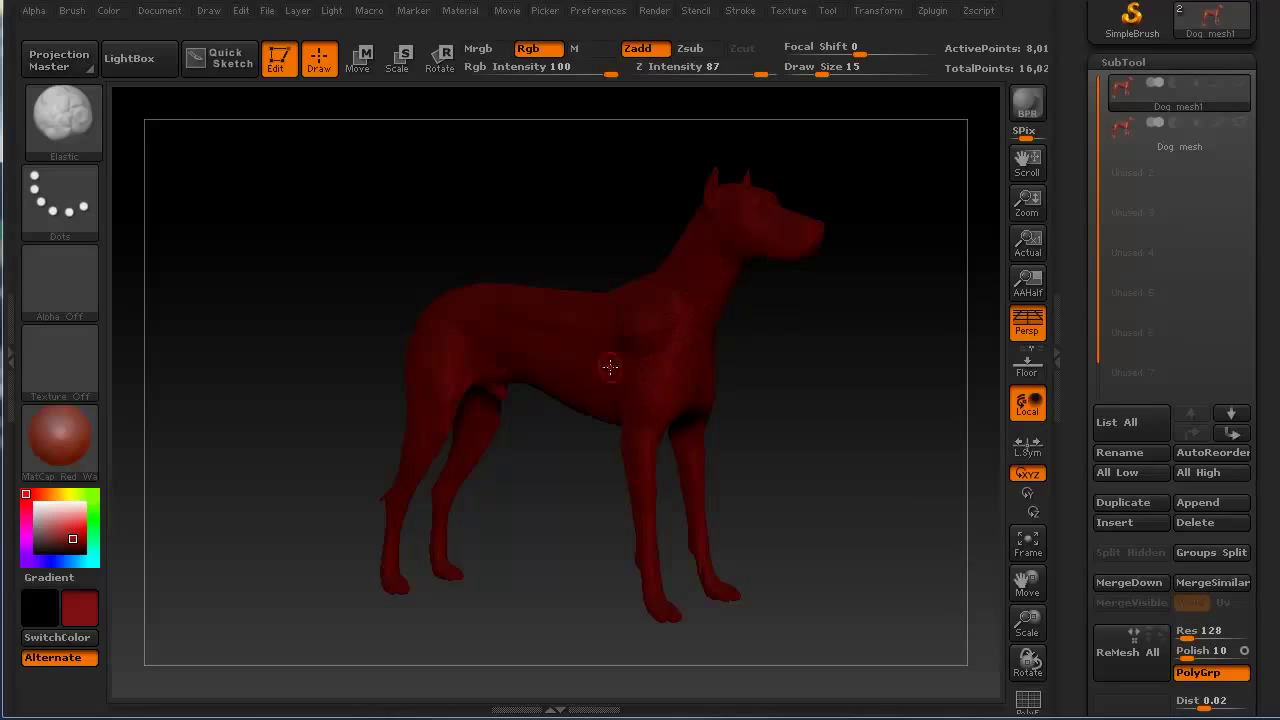
pyautogui.click(91, 495)
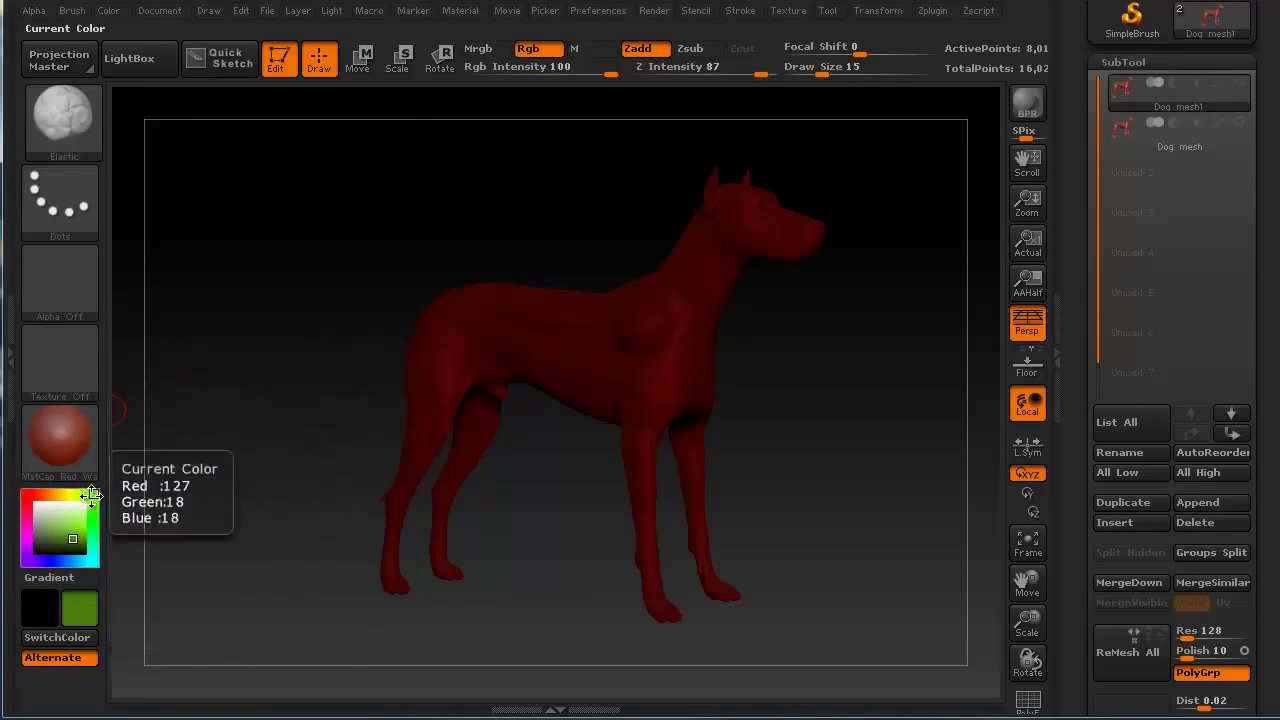
pyautogui.moveTo(91, 503)
pyautogui.mouseDown()
pyautogui.moveTo(92, 545)
pyautogui.moveTo(60, 556)
pyautogui.mouseUp()
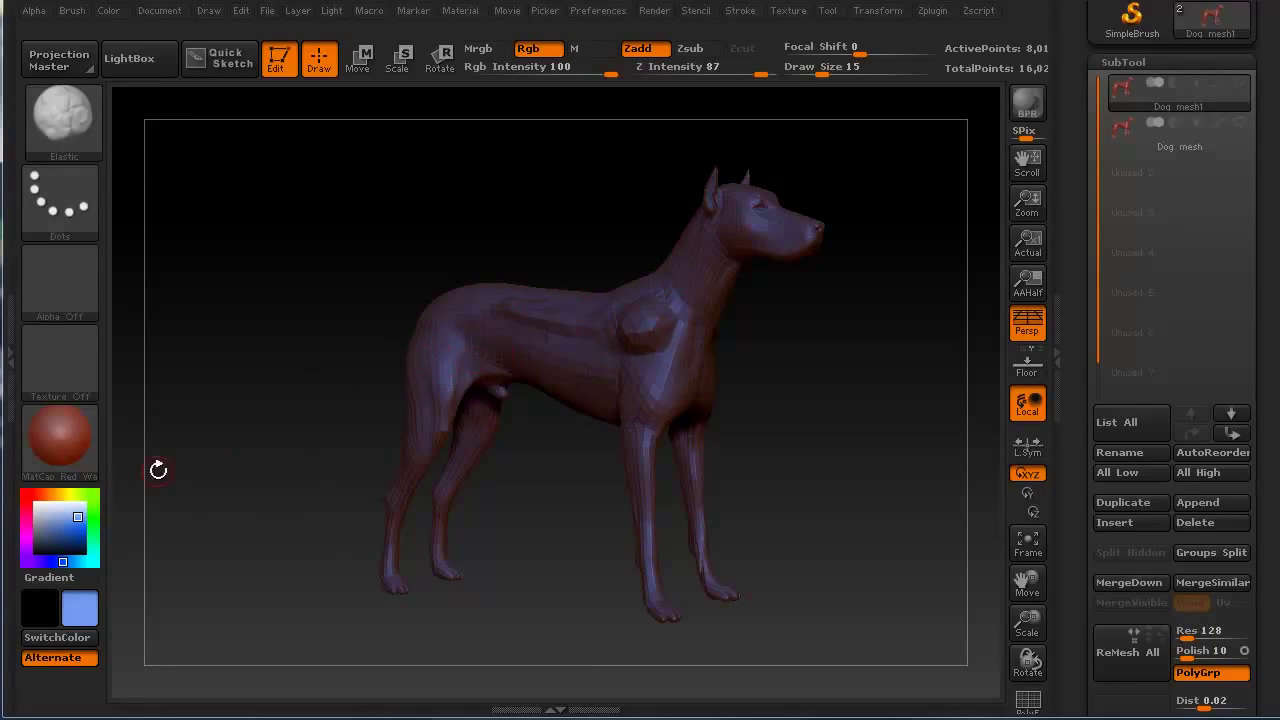
pyautogui.moveTo(44, 538); pyautogui.dragTo(37, 500)
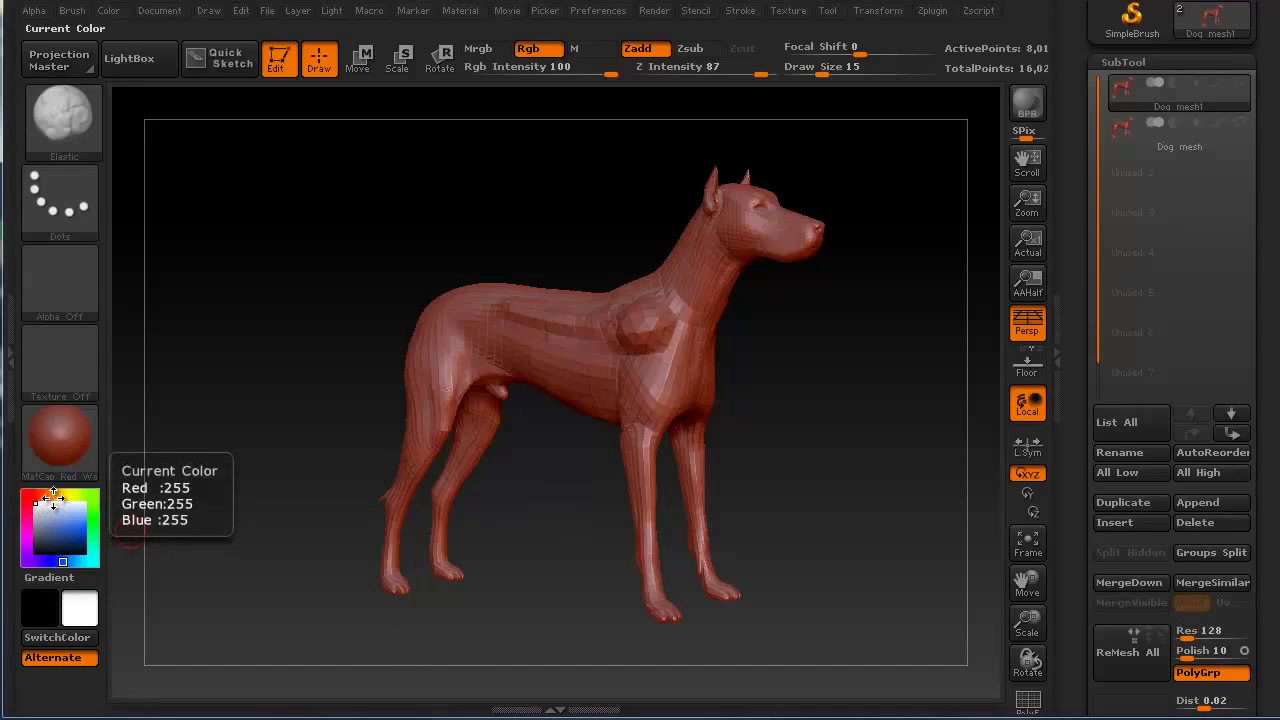
# Step: Swap the main and secondary colors back and forth between white and black, ending with white as the main color
pyautogui.click(73, 637)
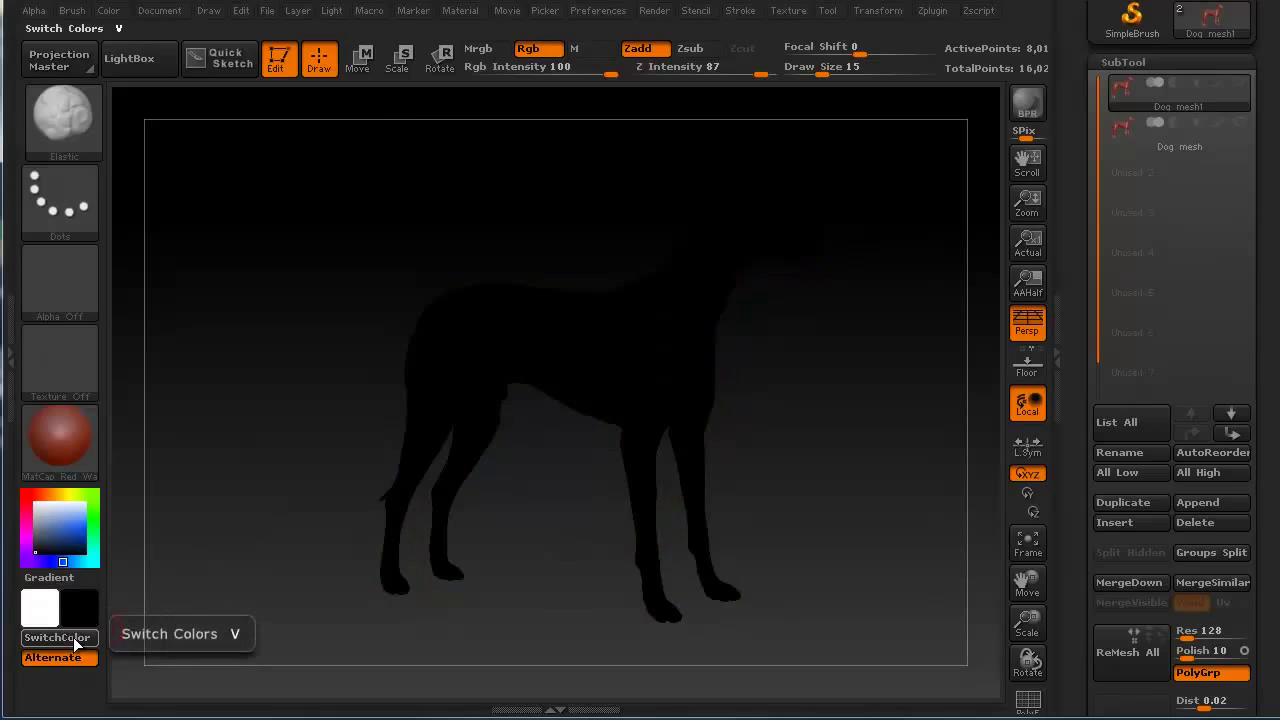
pyautogui.click(73, 637)
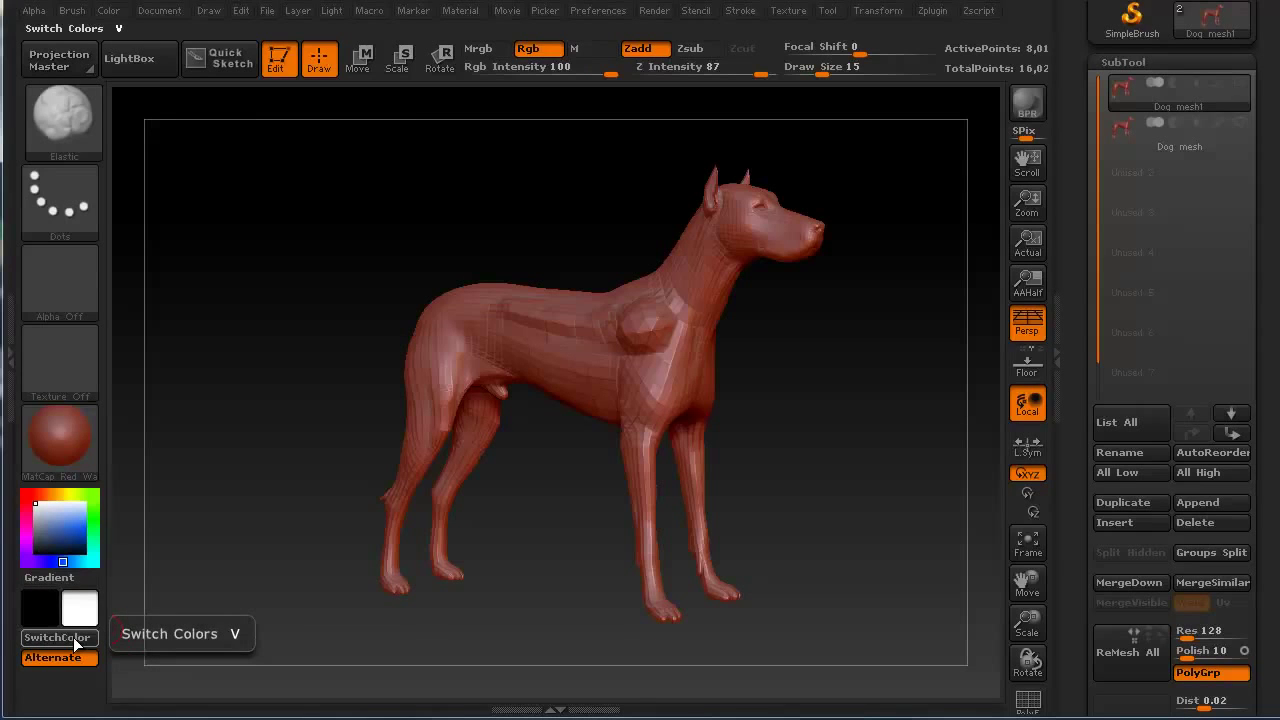
pyautogui.click(73, 637)
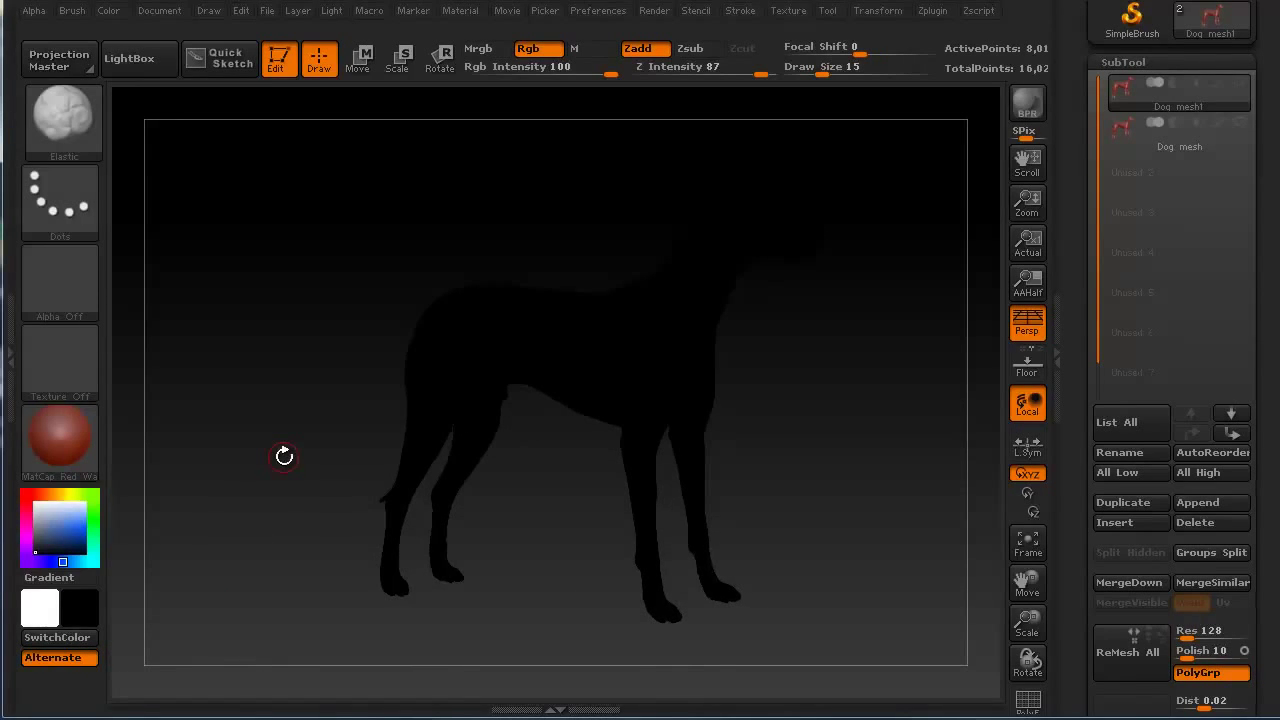
pyautogui.press('v')
pyautogui.press('v')
pyautogui.press('v')
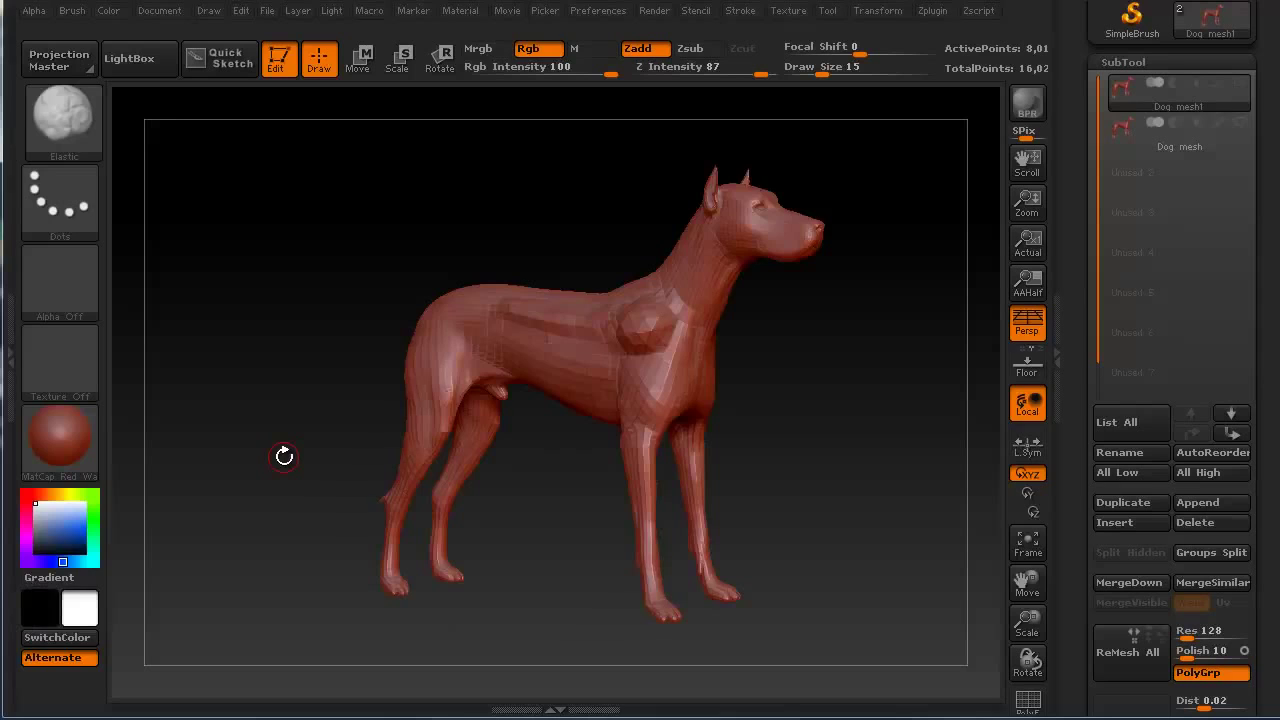
pyautogui.press('v')
pyautogui.press('v')
pyautogui.press('v')
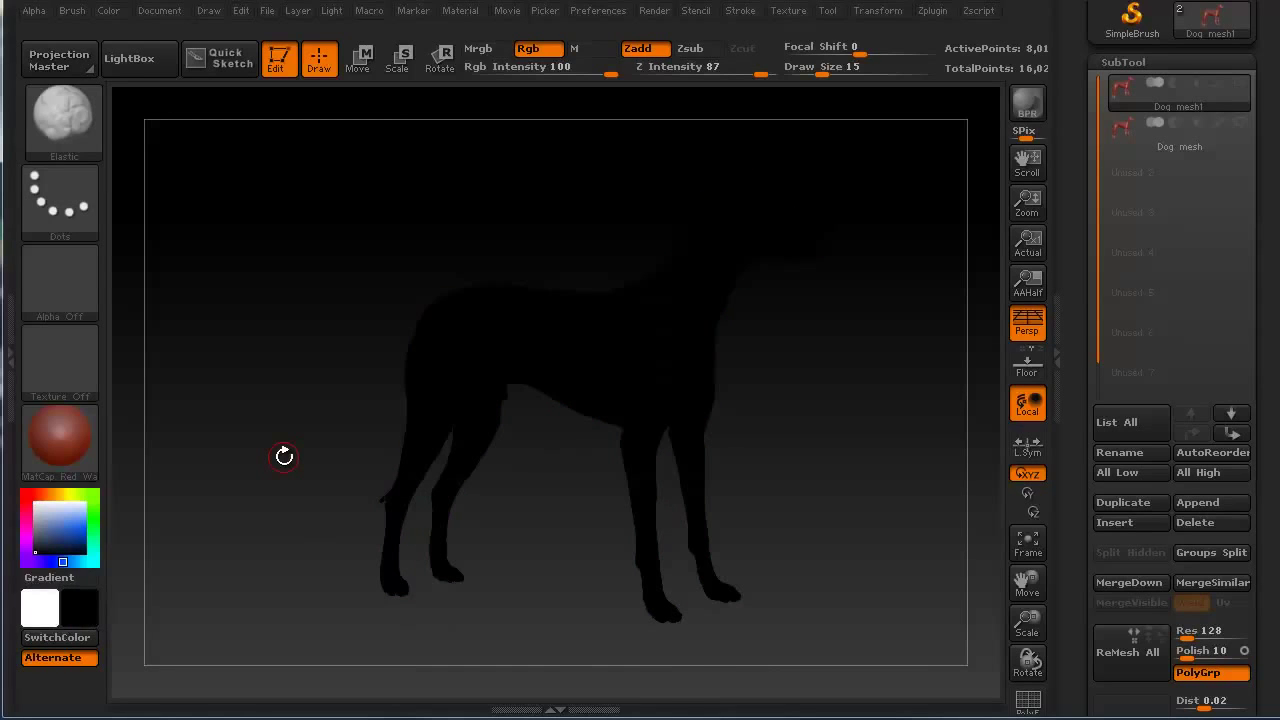
pyautogui.press('v')
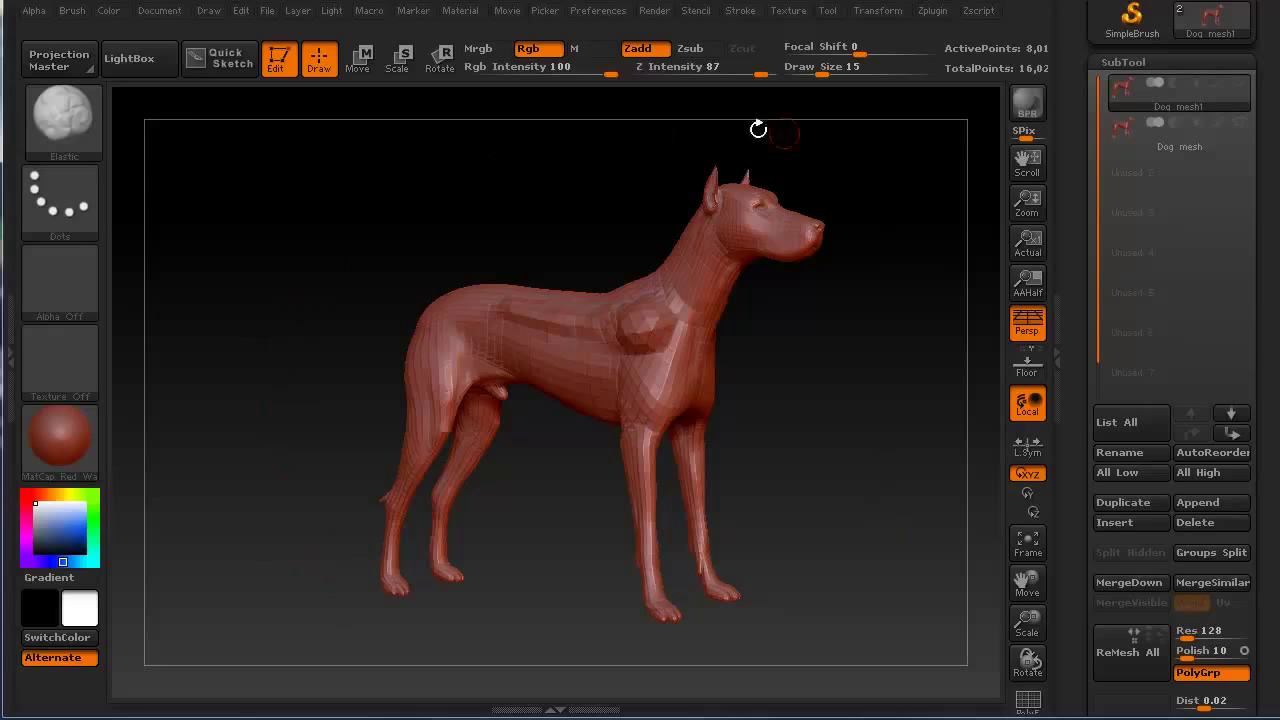
# Step: Adjust the document's background gradient range, lowering it until the canvas background is a flat dark gray
pyautogui.click(170, 14)
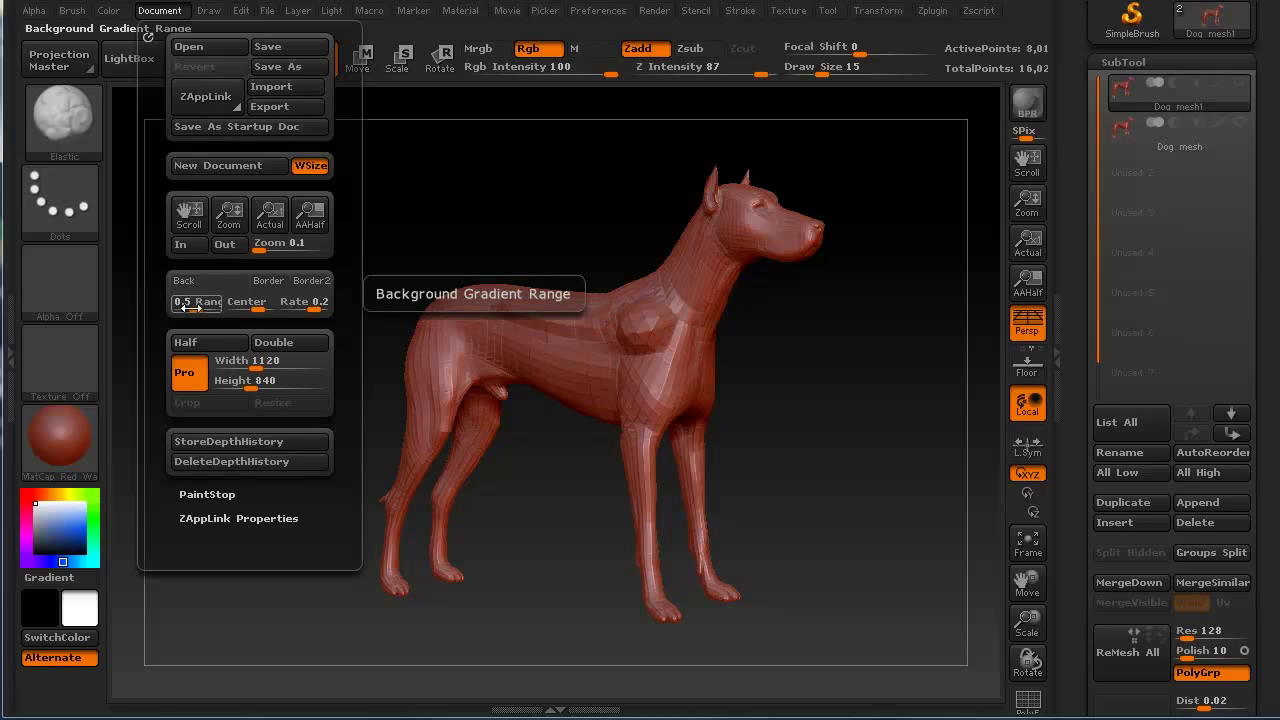
pyautogui.moveTo(190, 307); pyautogui.dragTo(203, 307)
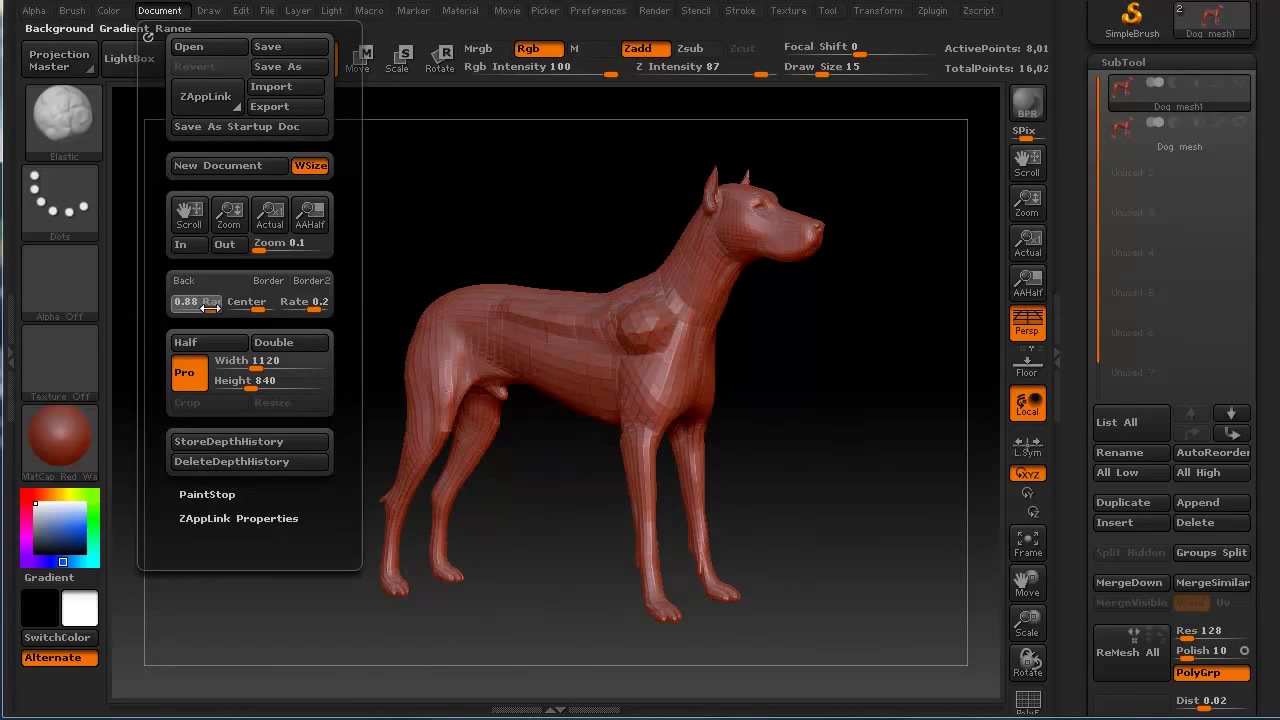
pyautogui.moveTo(210, 307); pyautogui.dragTo(181, 309)
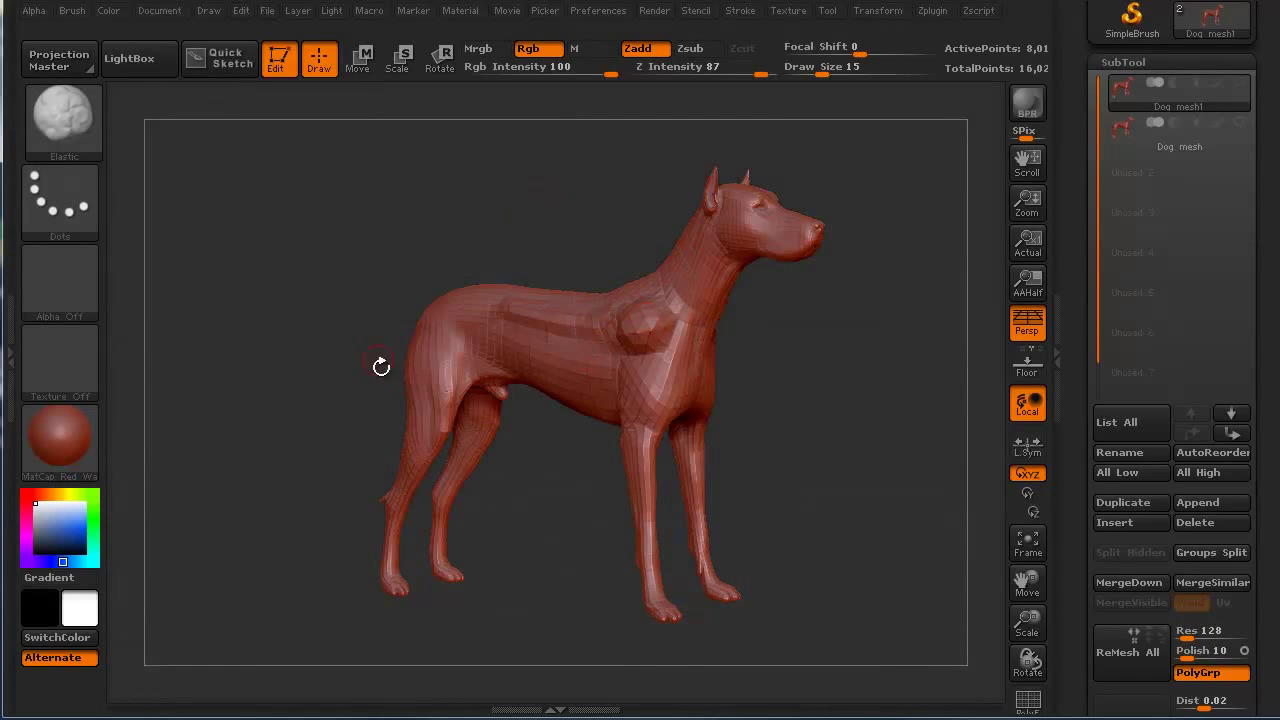
# Step: Pick a medium blue as the main color
pyautogui.moveTo(306, 277); pyautogui.dragTo(315, 277)
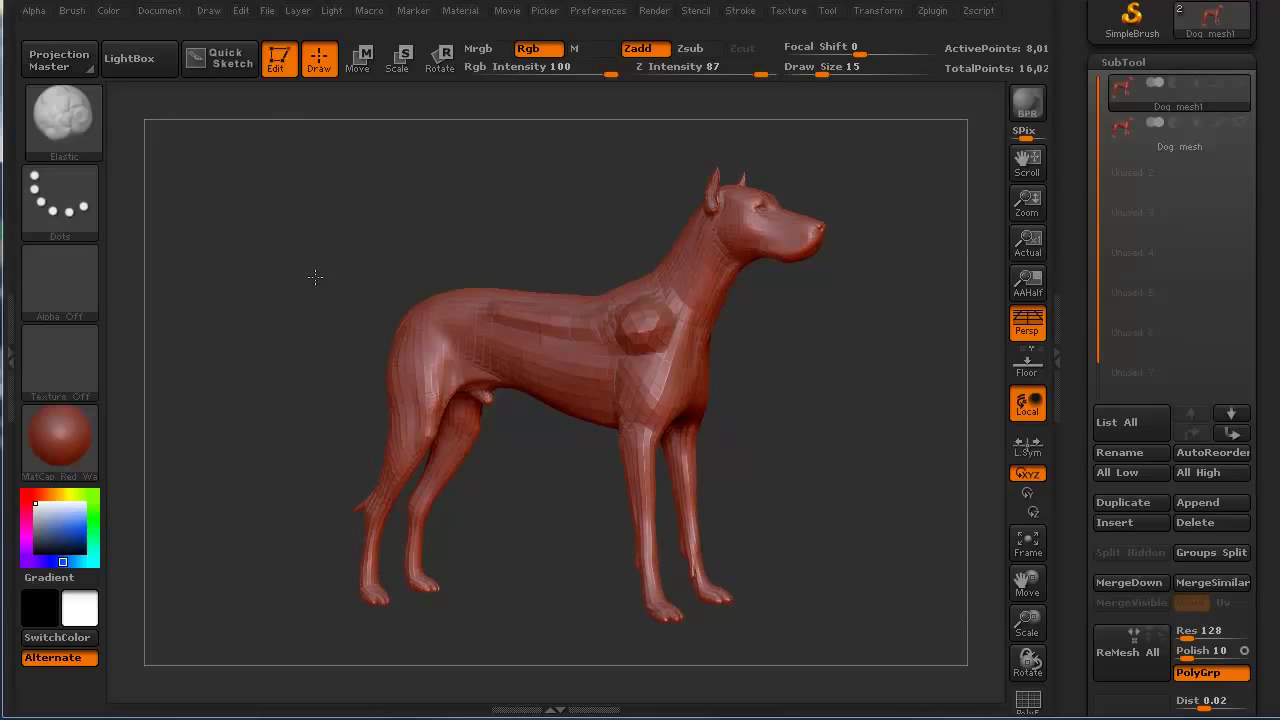
pyautogui.moveTo(305, 330); pyautogui.dragTo(271, 398)
pyautogui.click(68, 530)
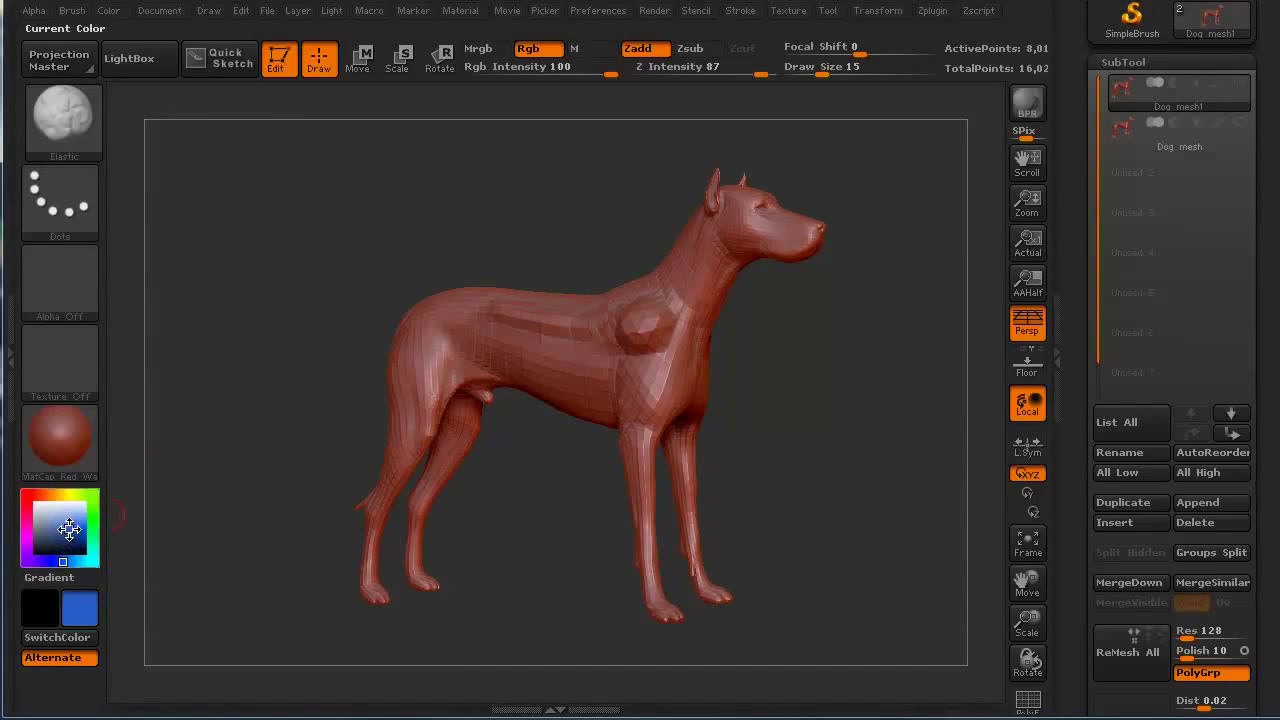
# Step: Pick a muted gray-blue as the main color and apply it as the document's background color
pyautogui.moveTo(72, 527); pyautogui.dragTo(37, 532)
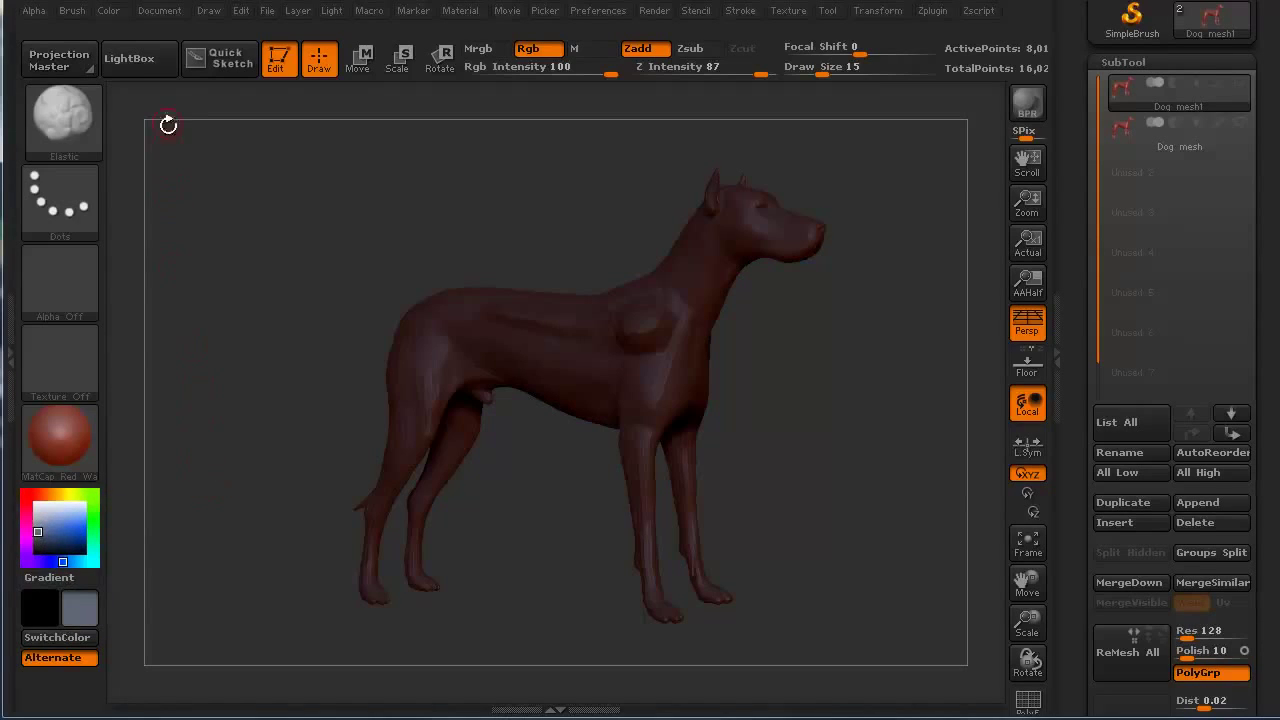
pyautogui.click(152, 11)
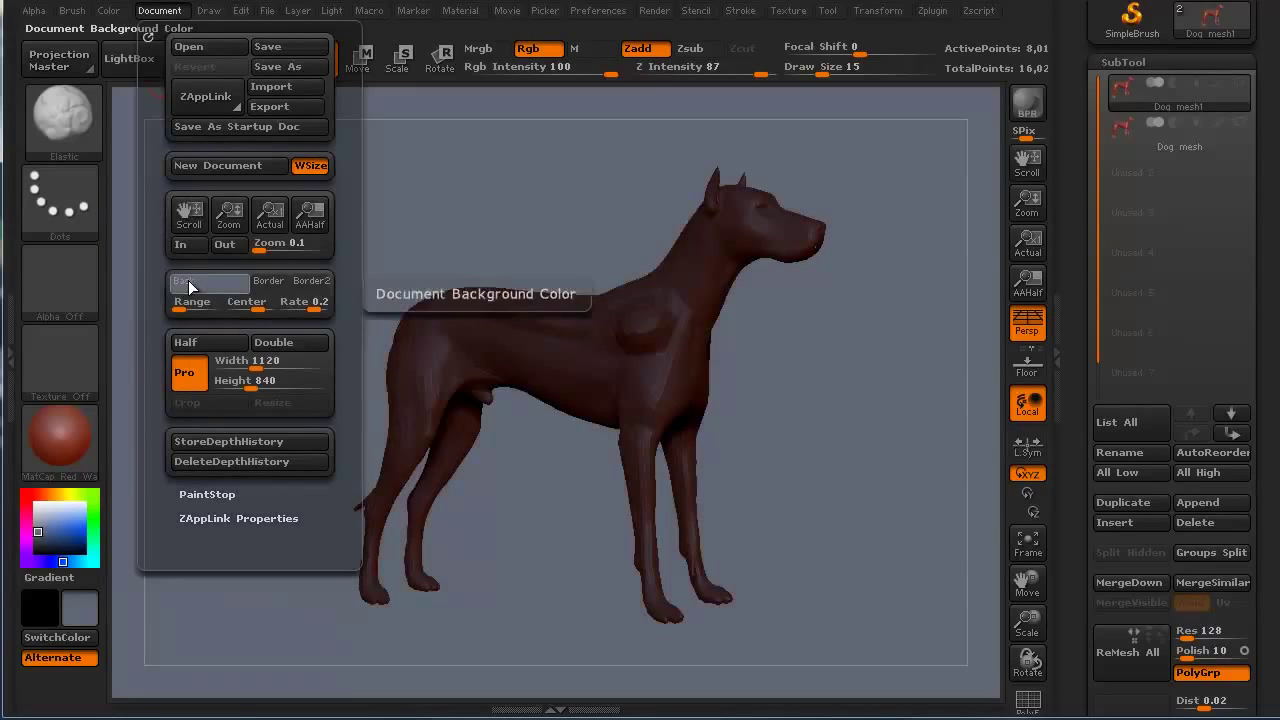
pyautogui.click(189, 280)
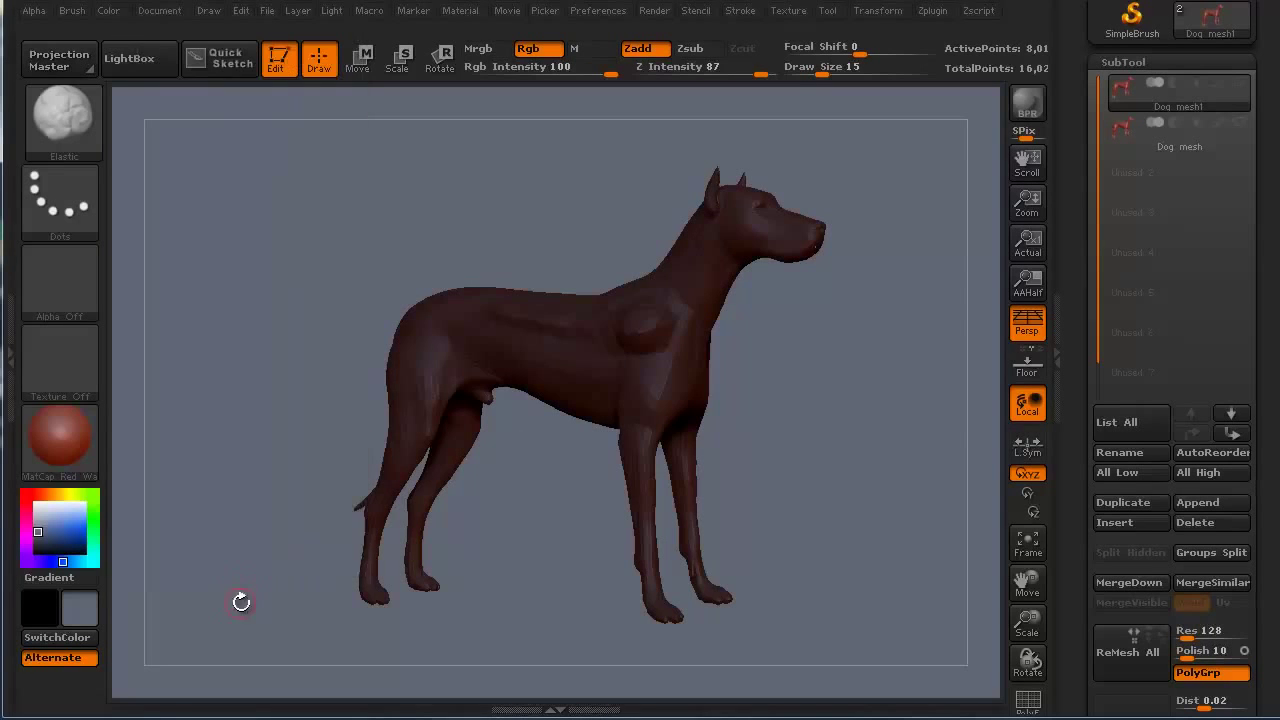
pyautogui.moveTo(240, 600); pyautogui.dragTo(229, 487)
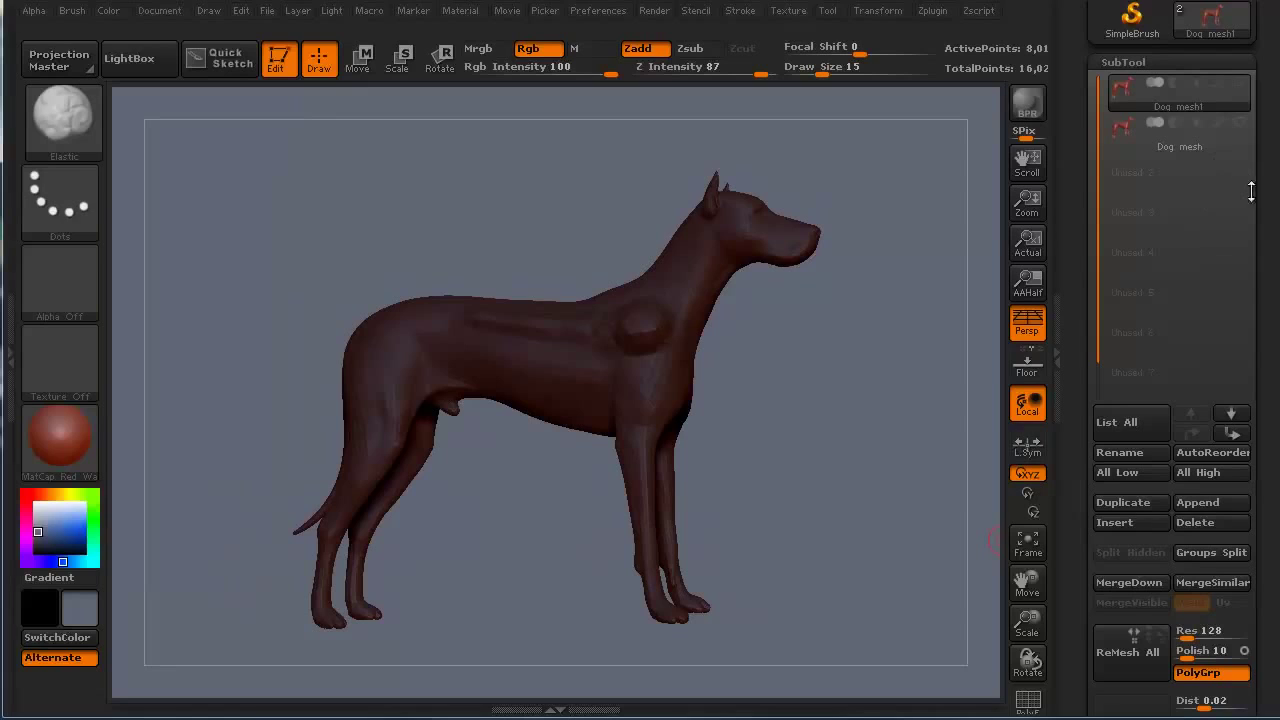
# Step: Collapse the SubTool section and look through the Layers, Geometry and Polygroups sections of the tool's settings
pyautogui.scroll(-1, 1276, 205)
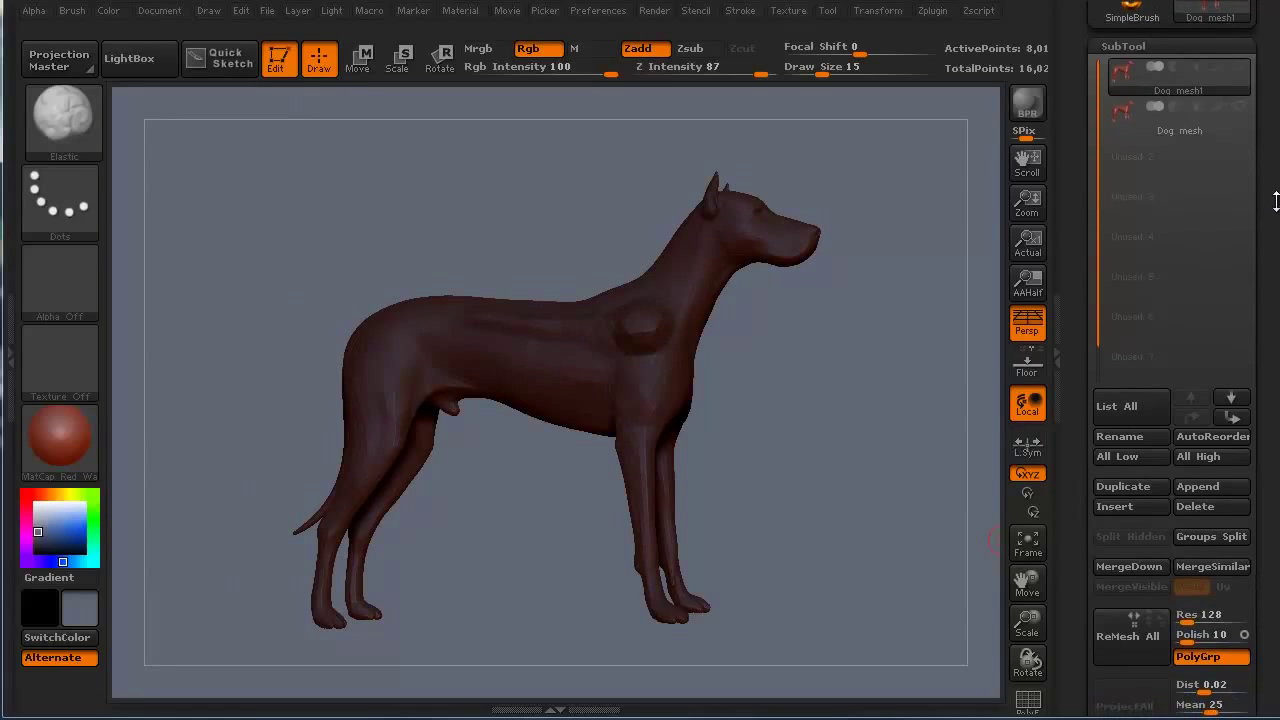
pyautogui.click(1153, 46)
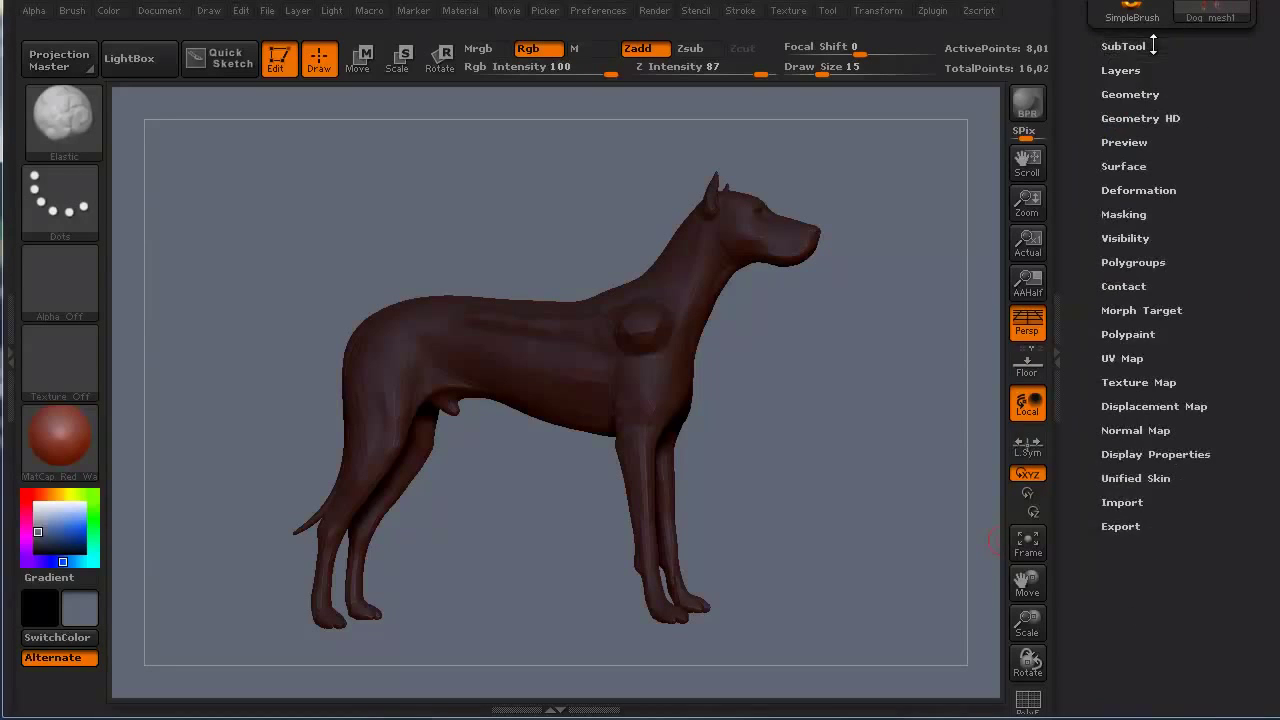
pyautogui.click(1125, 69)
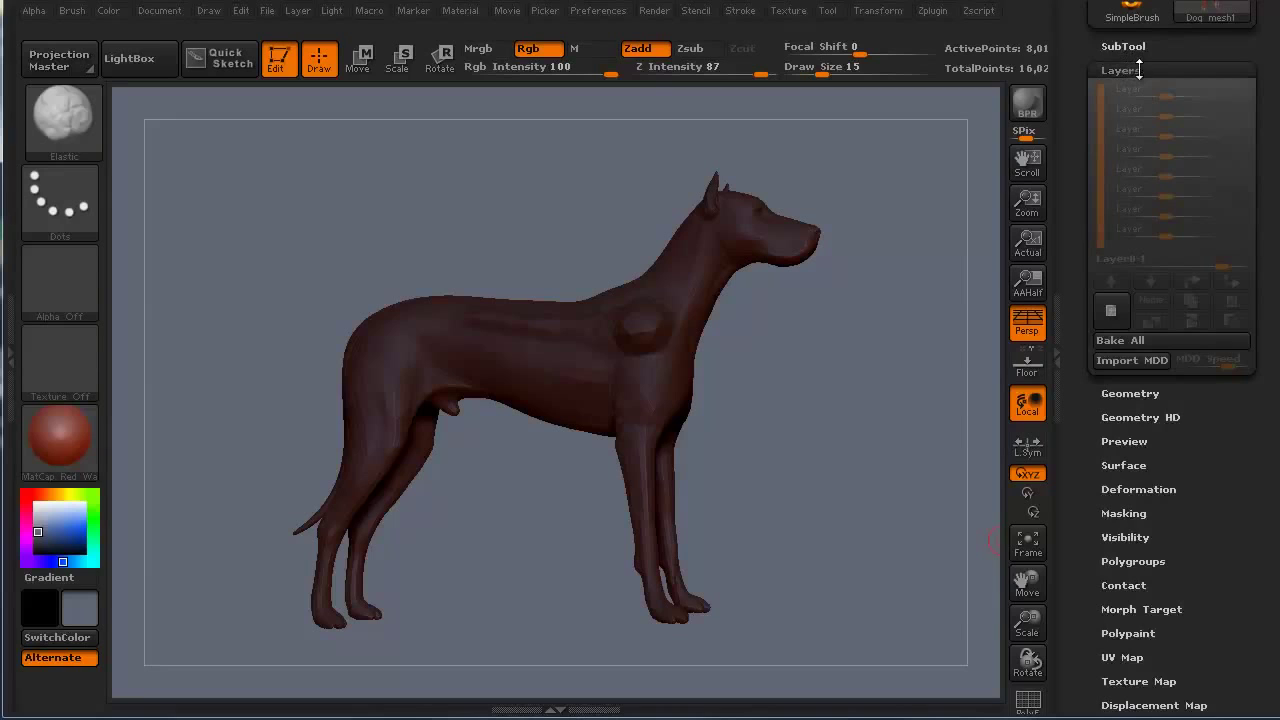
pyautogui.click(1125, 70)
pyautogui.click(1131, 94)
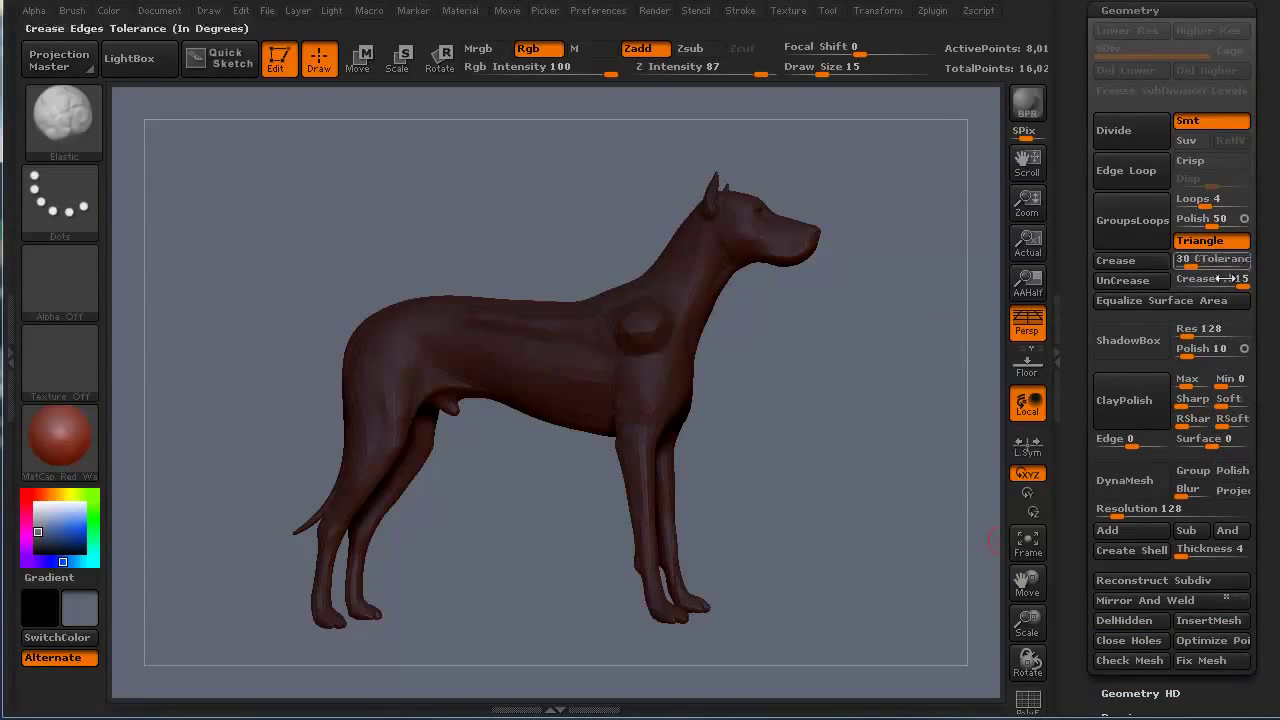
pyautogui.scroll(2, 1157, 78)
pyautogui.click(1129, 71)
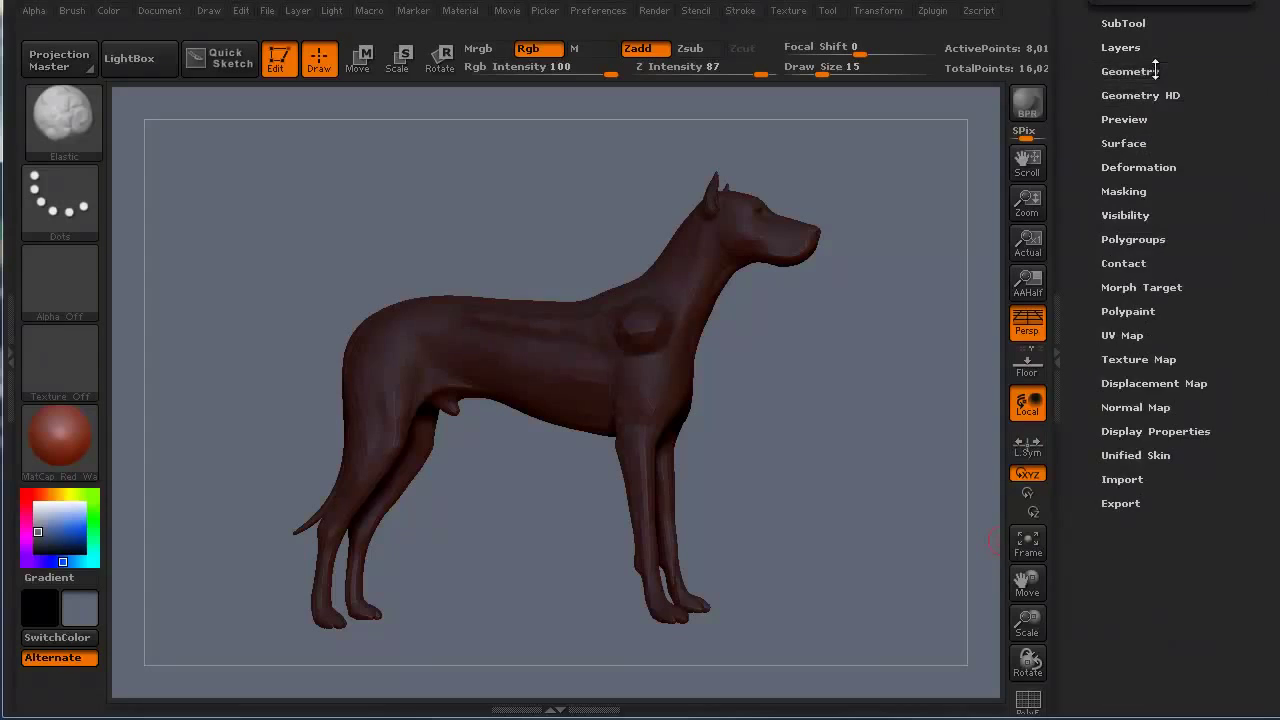
pyautogui.scroll(3, 1234, 277)
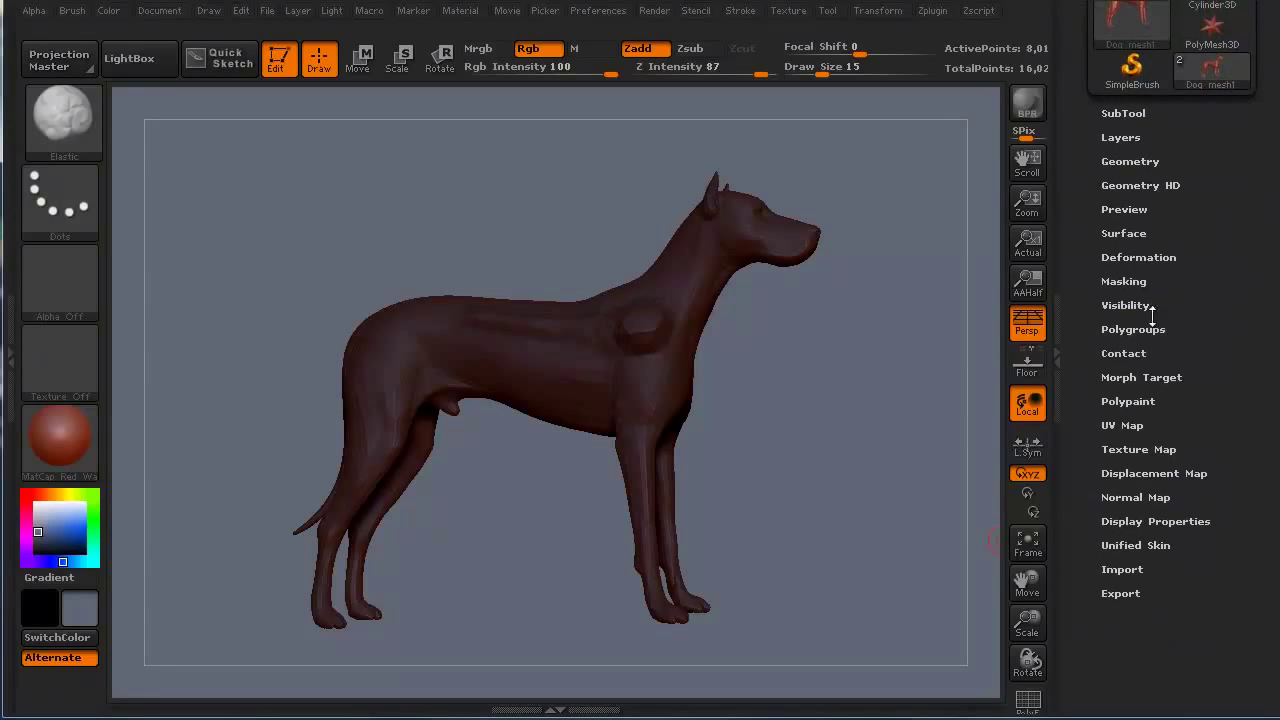
pyautogui.click(1136, 329)
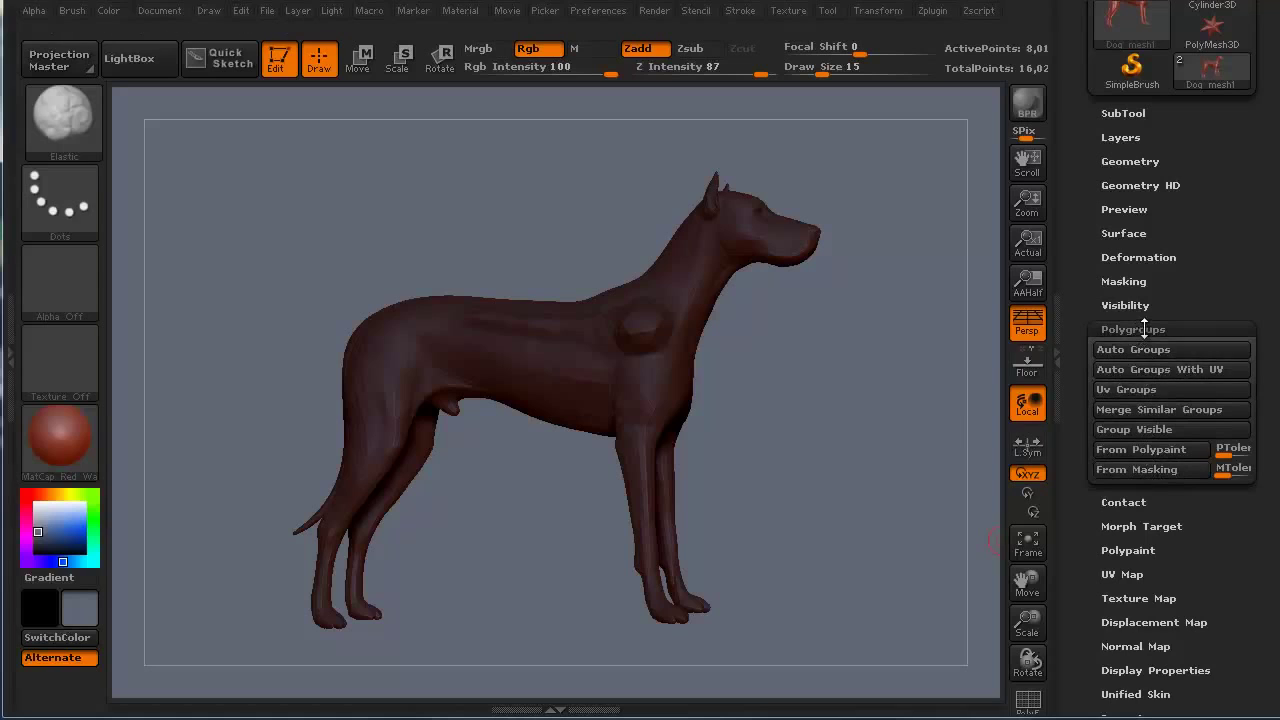
pyautogui.click(1140, 329)
pyautogui.moveTo(1217, 364); pyautogui.dragTo(1250, 498)
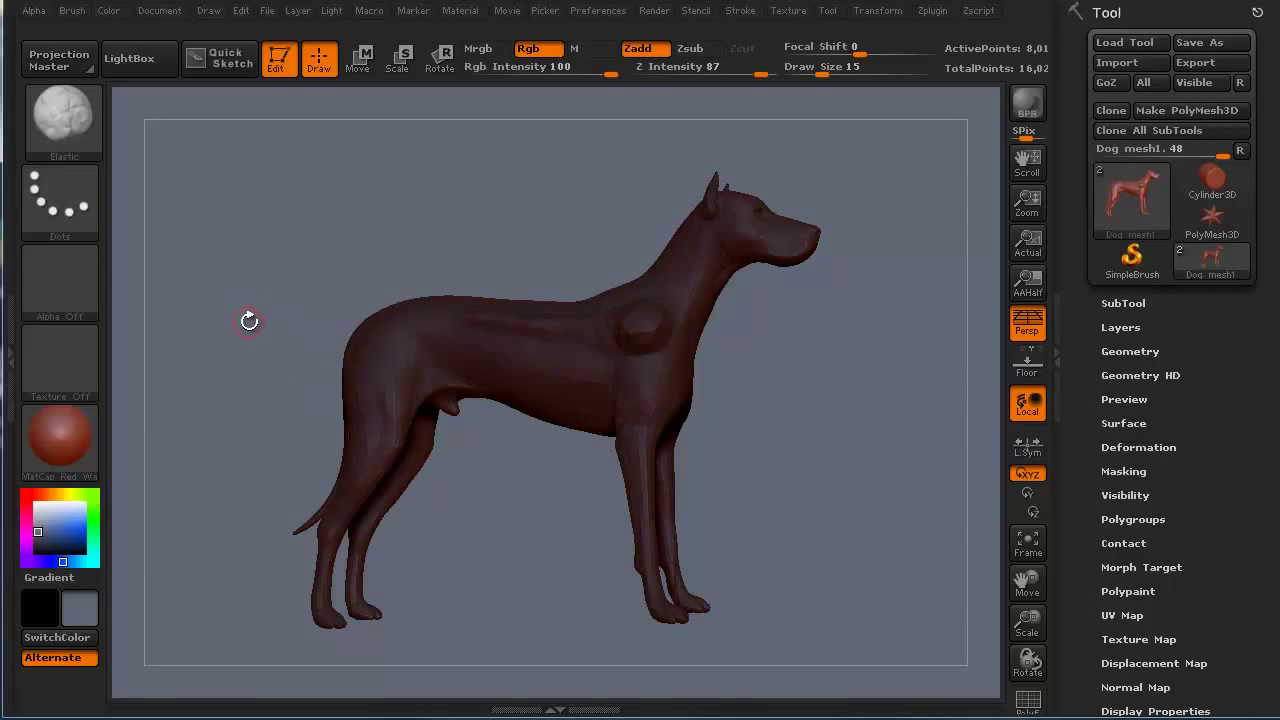
# Step: Return the main color to white so the dog shows in its original material shade
pyautogui.moveTo(277, 437); pyautogui.dragTo(277, 459)
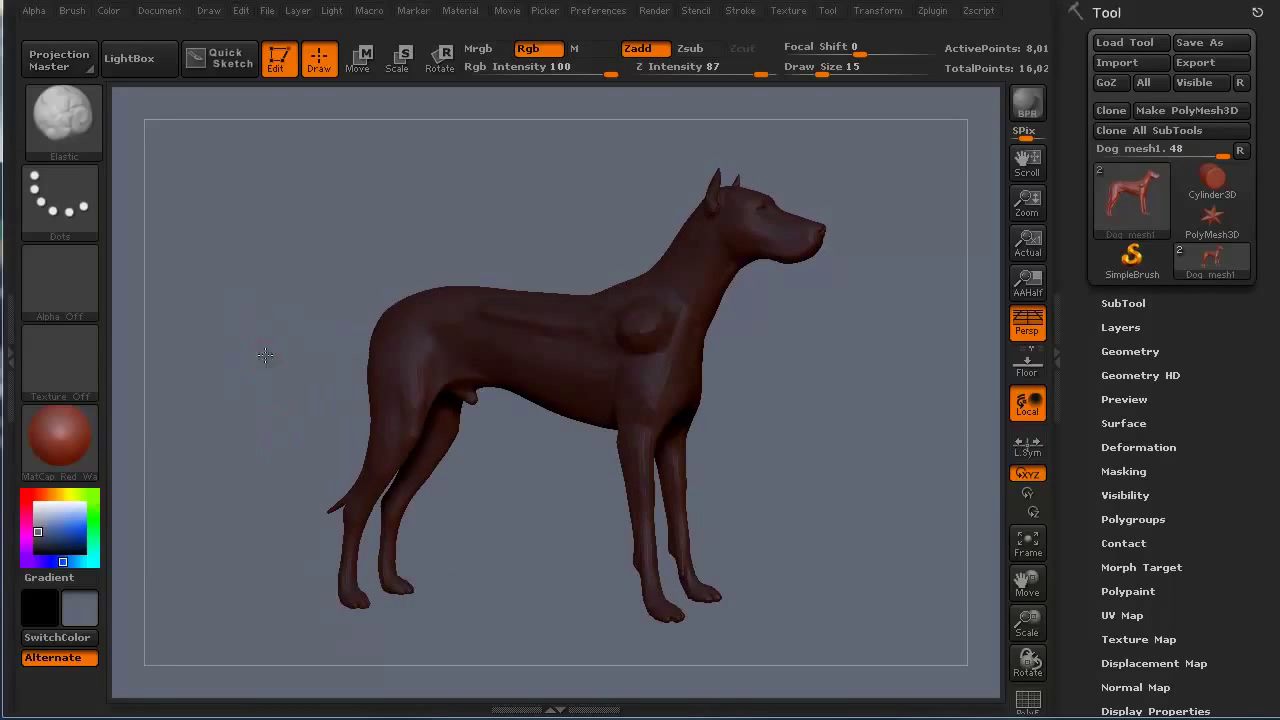
pyautogui.moveTo(265, 355); pyautogui.dragTo(251, 302)
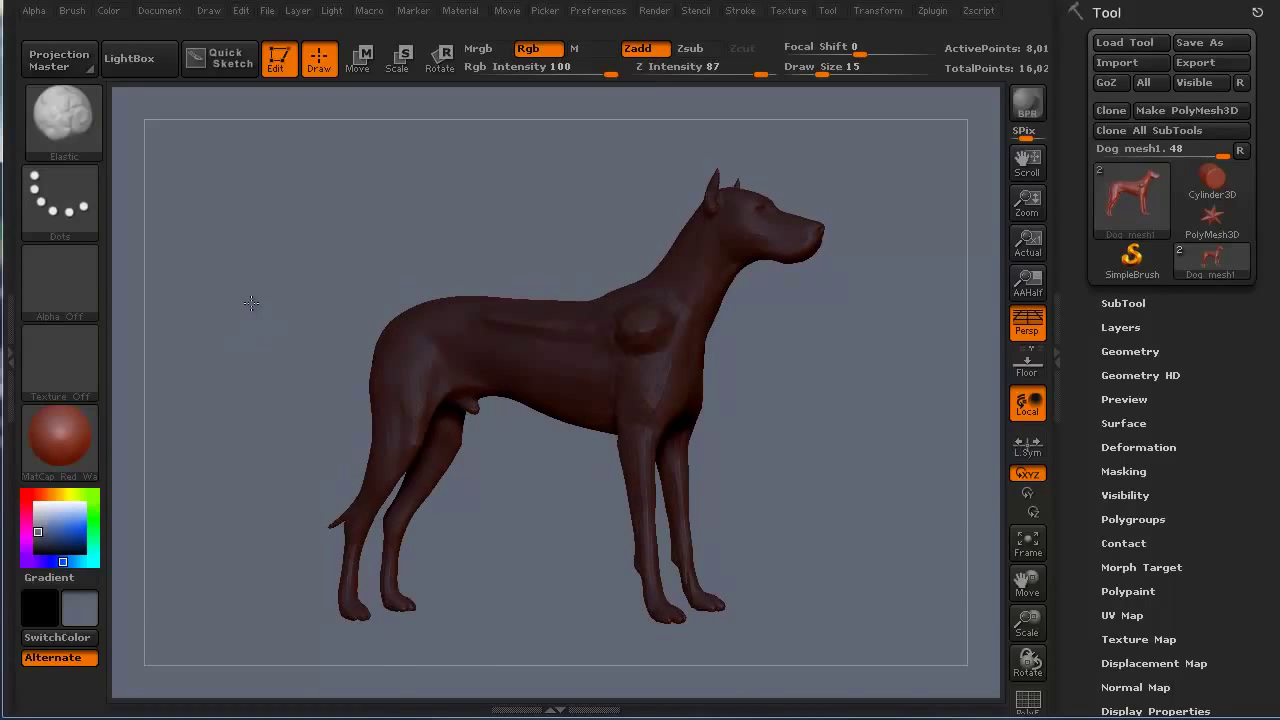
pyautogui.moveTo(234, 506); pyautogui.dragTo(205, 345)
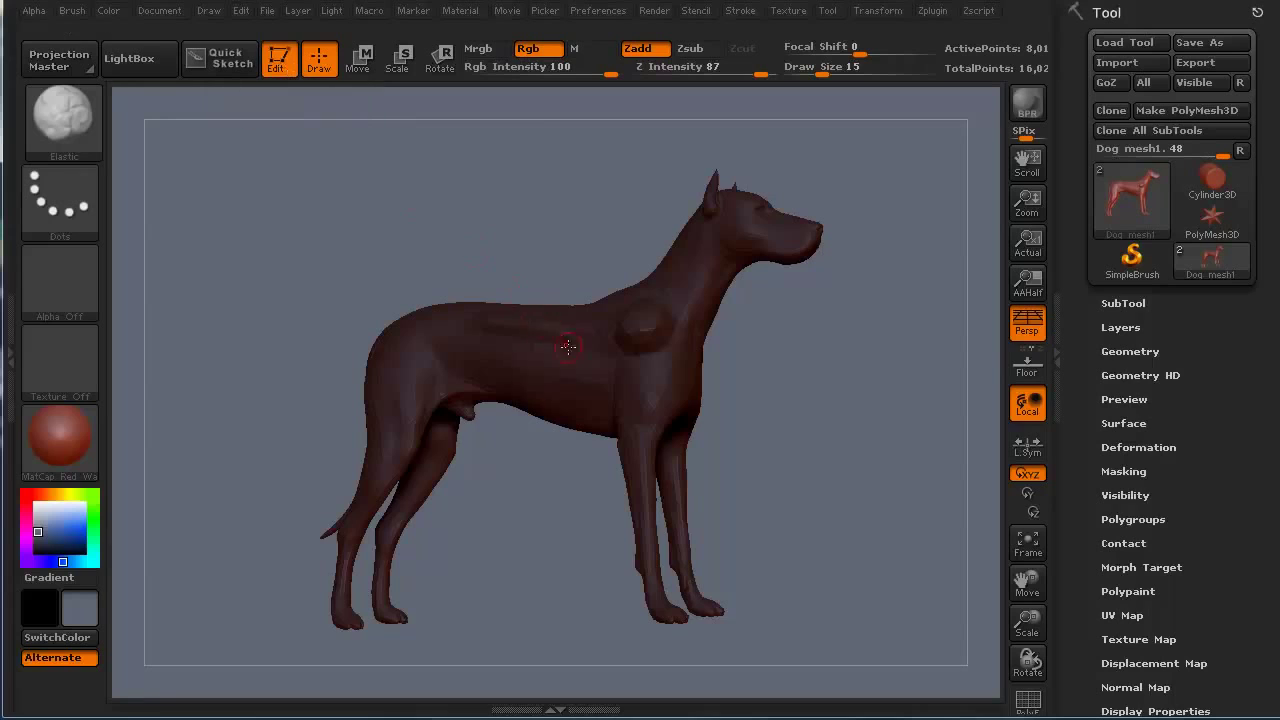
pyautogui.moveTo(568, 346); pyautogui.dragTo(600, 343, button='right')
pyautogui.click(33, 497)
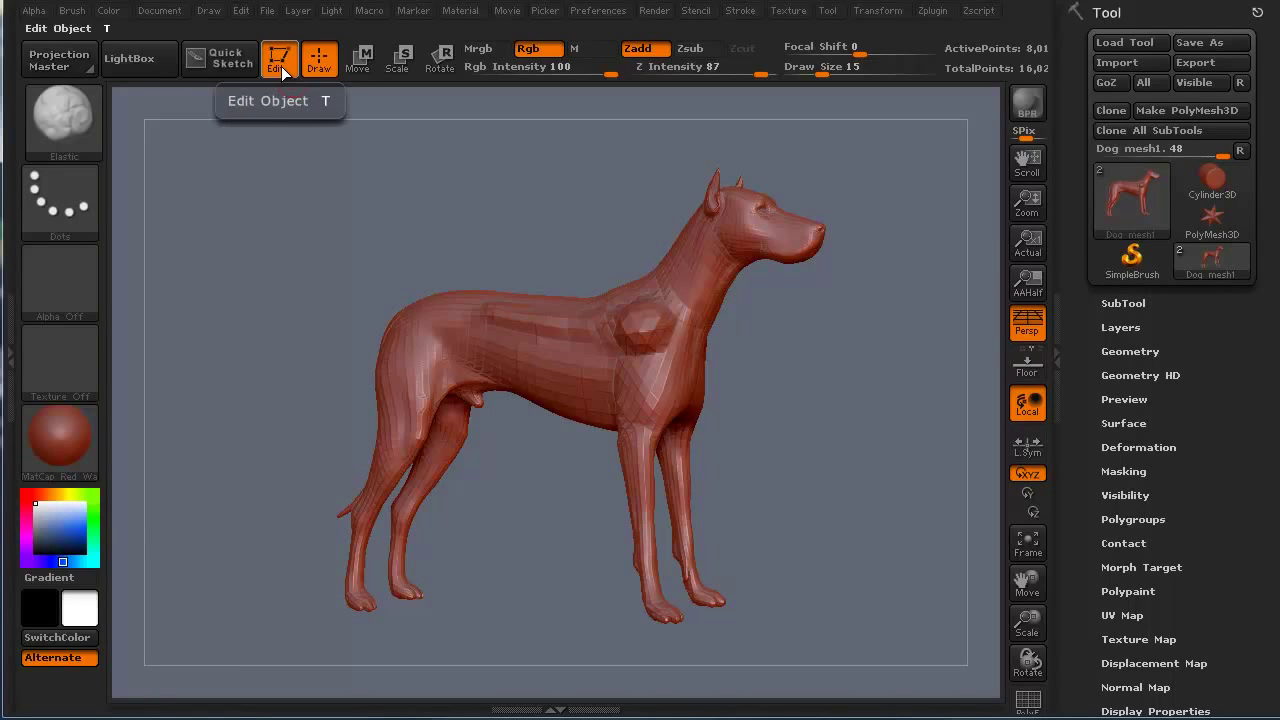
# Step: Leave Edit mode and draw many copies of the dog at different sizes and angles across the canvas
pyautogui.press('t')
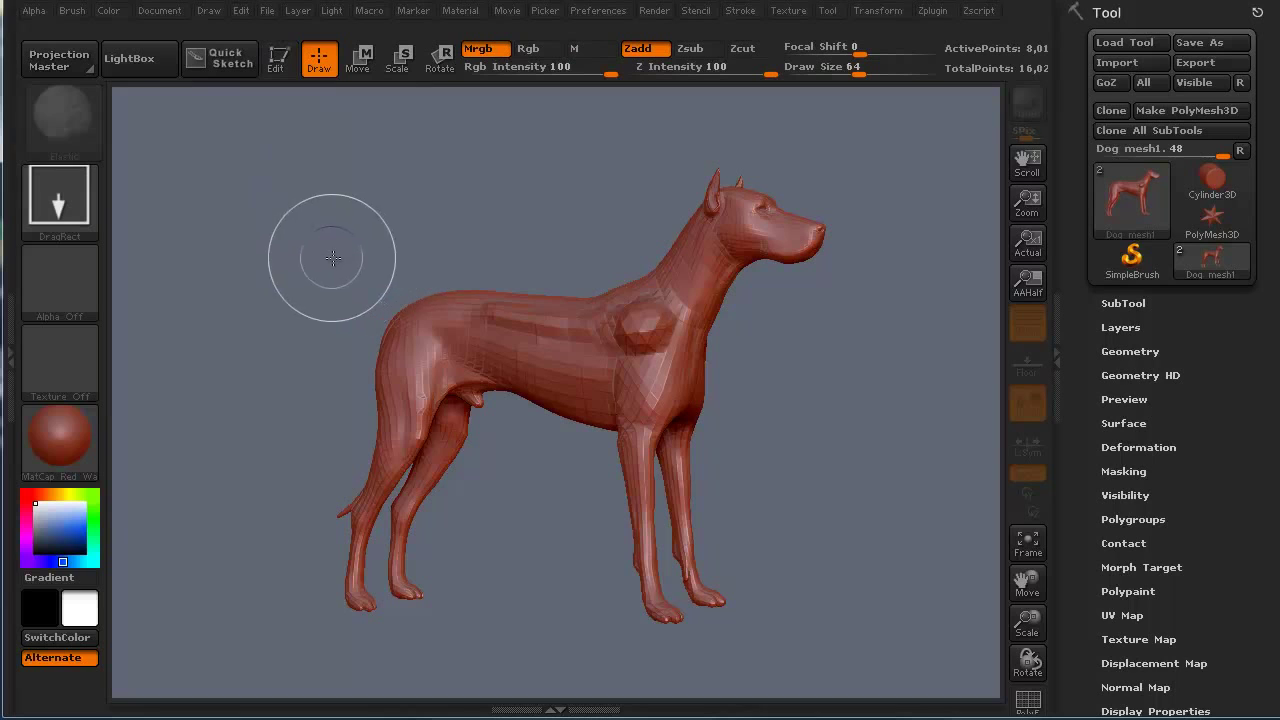
pyautogui.moveTo(590, 300); pyautogui.dragTo(575, 265)
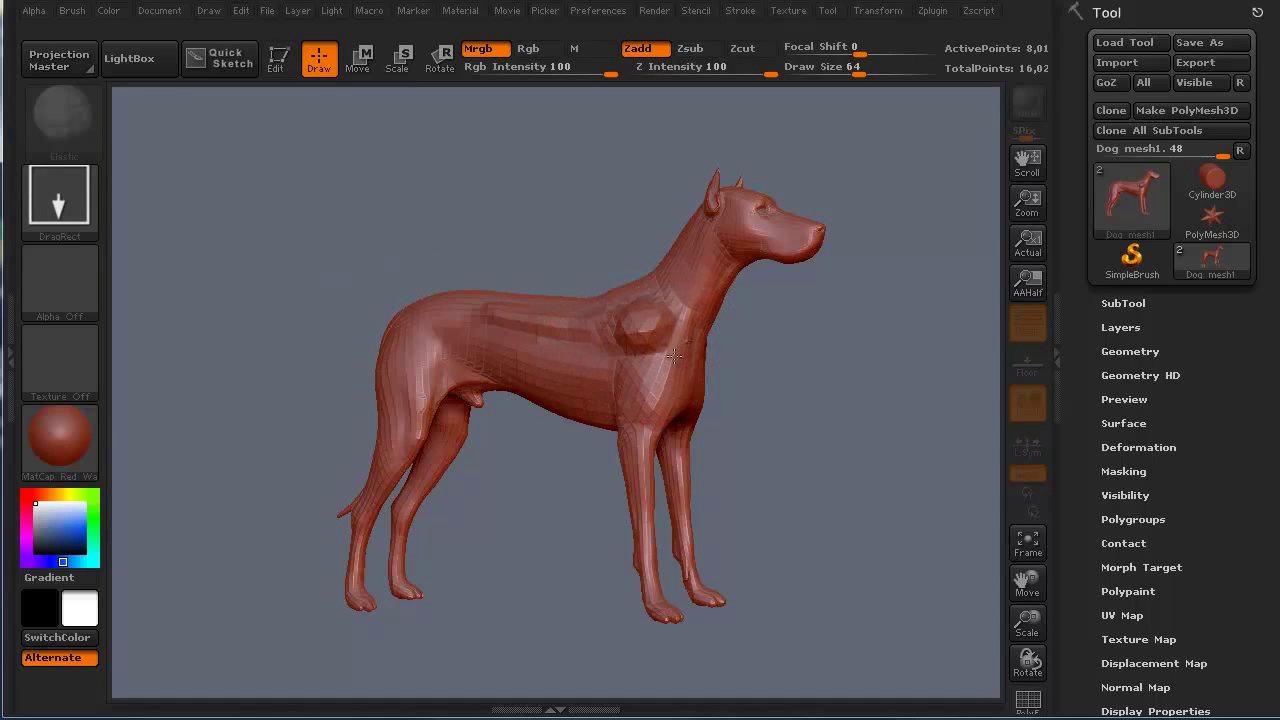
pyautogui.moveTo(650, 305); pyautogui.dragTo(648, 265)
pyautogui.moveTo(672, 350); pyautogui.dragTo(705, 340)
pyautogui.moveTo(700, 460); pyautogui.dragTo(760, 350)
pyautogui.moveTo(680, 510); pyautogui.dragTo(870, 470)
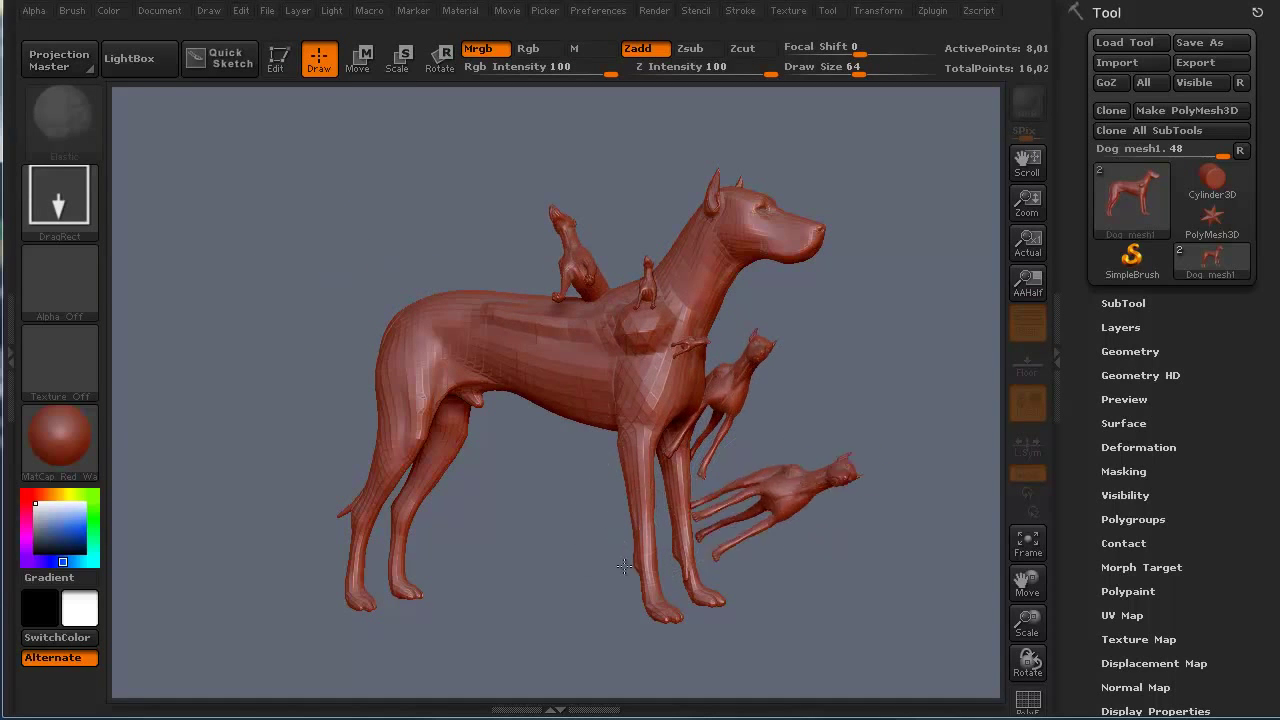
pyautogui.moveTo(600, 425); pyautogui.dragTo(582, 475)
pyautogui.moveTo(500, 440); pyautogui.dragTo(545, 372)
pyautogui.moveTo(455, 432); pyautogui.dragTo(320, 260)
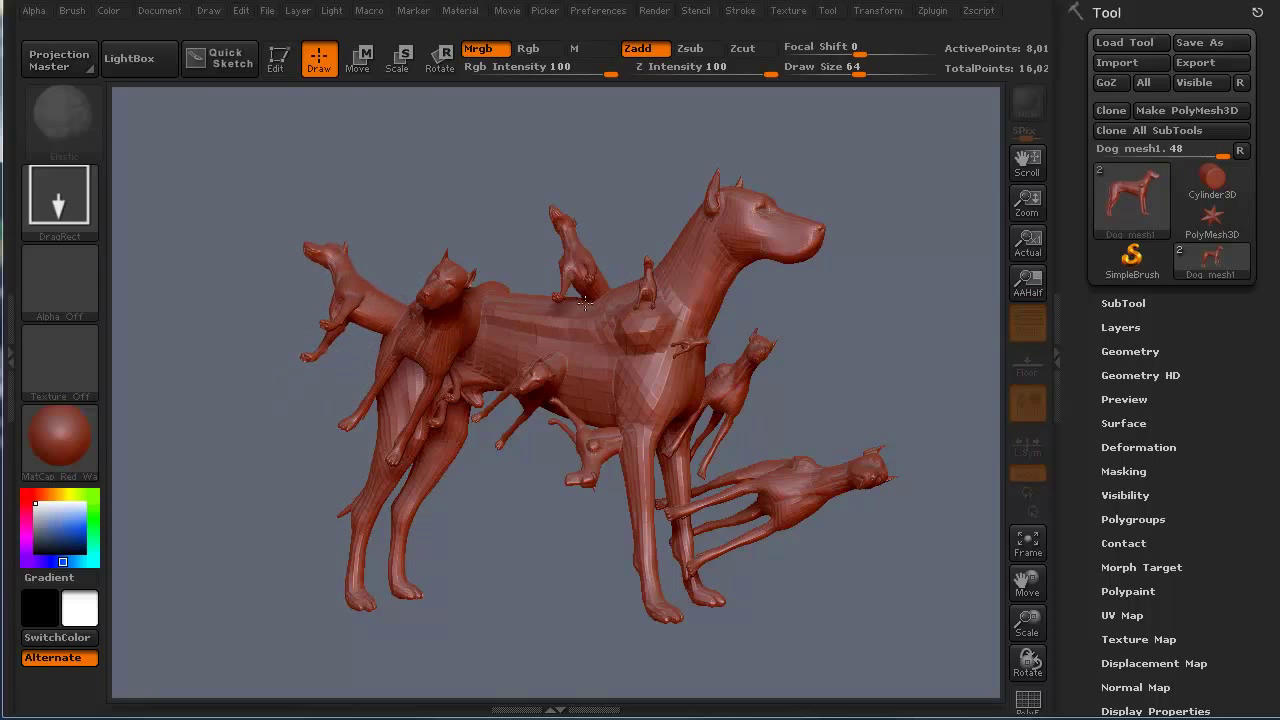
pyautogui.moveTo(520, 330); pyautogui.dragTo(550, 185)
pyautogui.moveTo(717, 373); pyautogui.dragTo(790, 440)
pyautogui.moveTo(540, 487); pyautogui.dragTo(430, 590)
pyautogui.moveTo(450, 440); pyautogui.dragTo(300, 340)
pyautogui.moveTo(441, 227); pyautogui.dragTo(450, 110)
pyautogui.moveTo(620, 330); pyautogui.dragTo(780, 200)
pyautogui.moveTo(770, 430); pyautogui.dragTo(900, 330)
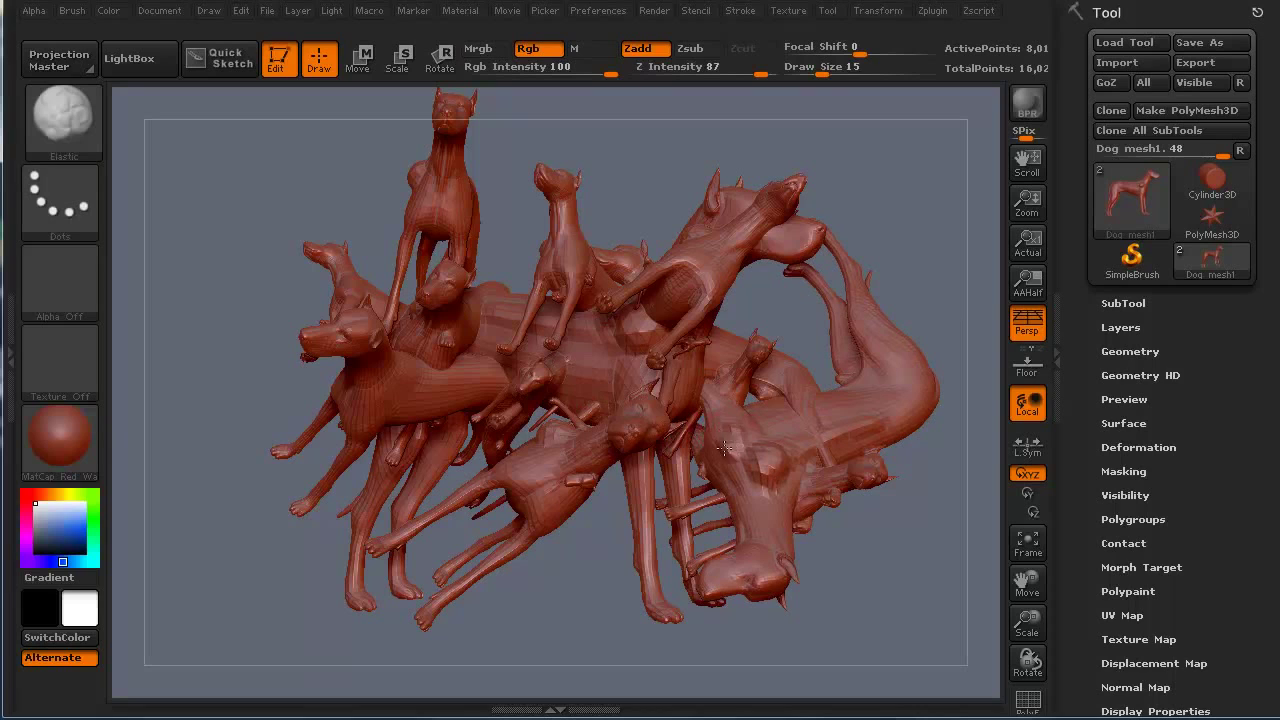
# Step: Sculpt rough strokes over the body of the last drawn dog in Edit mode
pyautogui.moveTo(707, 400)
pyautogui.mouseDown()
pyautogui.moveTo(769, 482)
pyautogui.moveTo(757, 517)
pyautogui.moveTo(766, 567)
pyautogui.moveTo(736, 576)
pyautogui.moveTo(766, 554)
pyautogui.moveTo(796, 436)
pyautogui.moveTo(786, 440)
pyautogui.moveTo(892, 399)
pyautogui.mouseUp()
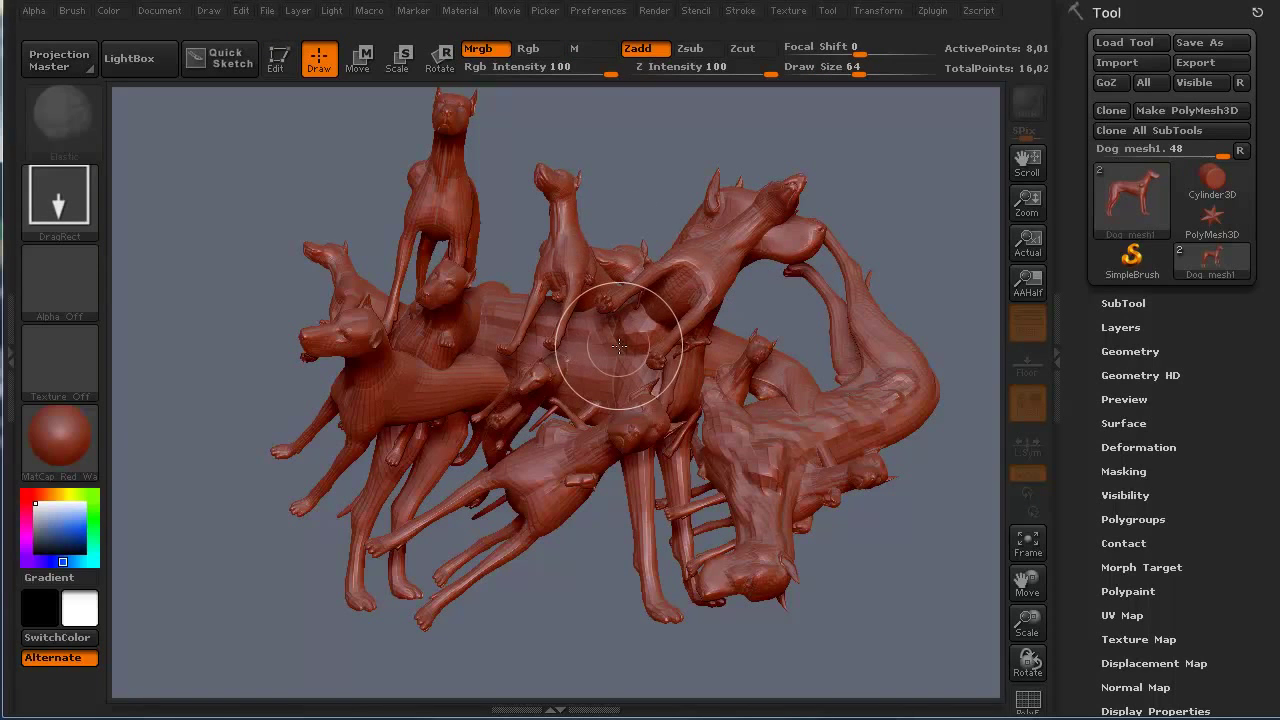
# Step: Clear the canvas, draw a single large dog in the middle and switch it to Edit mode
pyautogui.hotkey('ctrl', 'n')
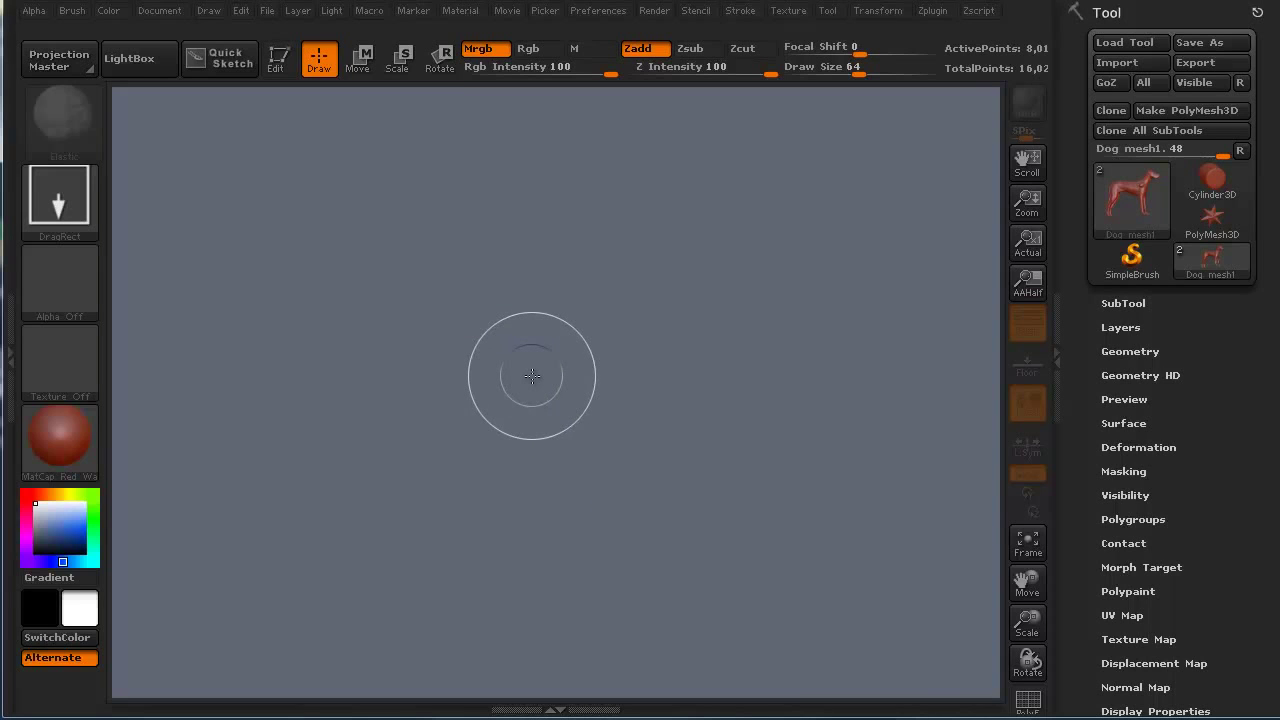
pyautogui.moveTo(533, 368); pyautogui.dragTo(520, 690)
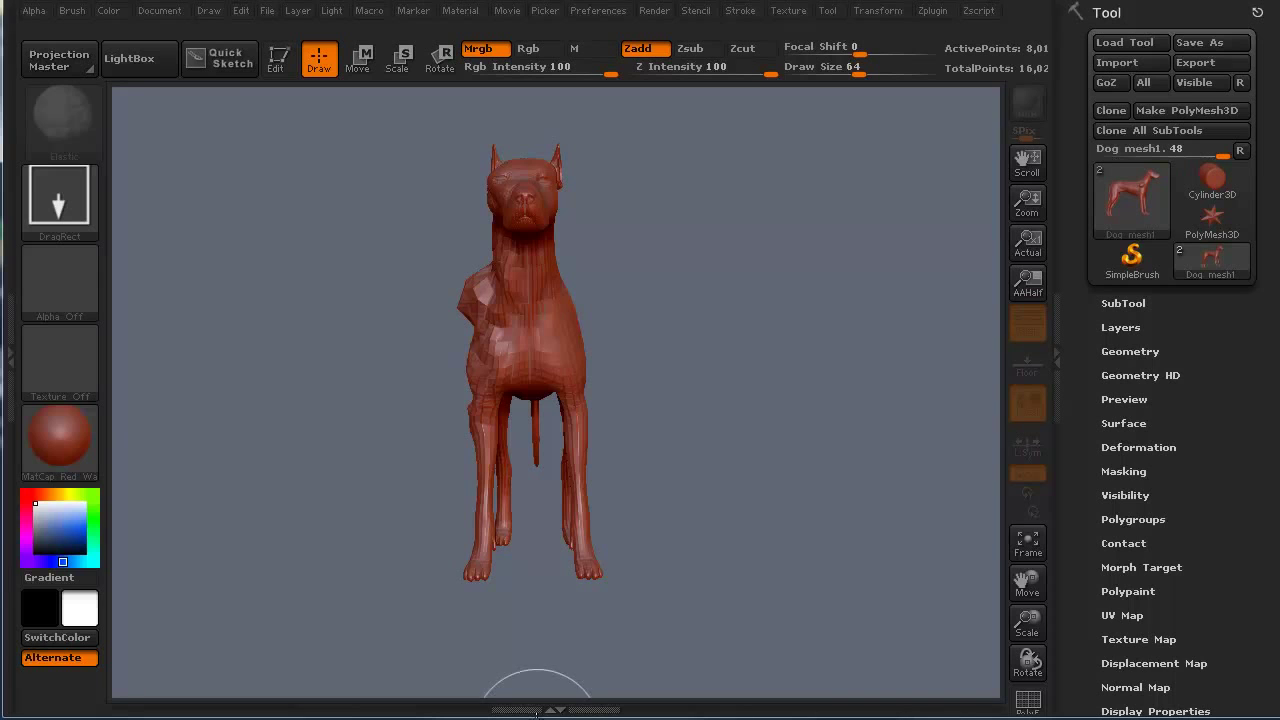
pyautogui.press('t')
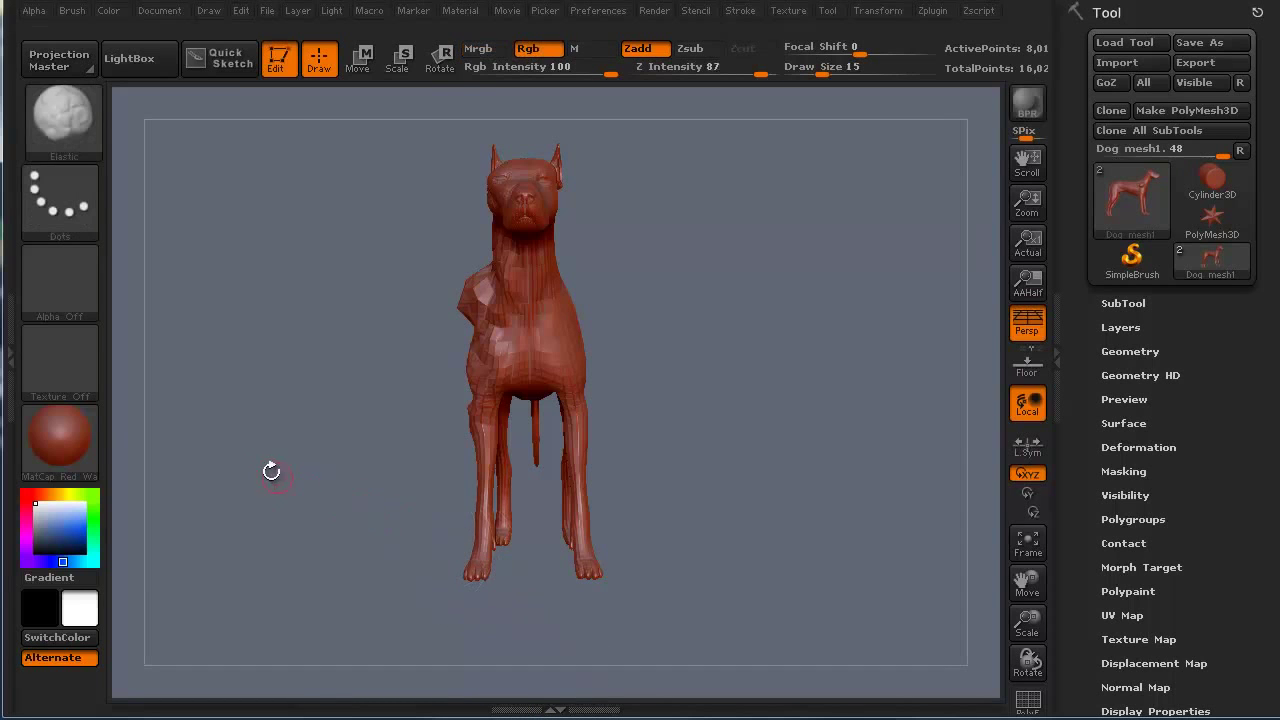
pyautogui.moveTo(271, 471); pyautogui.dragTo(290, 398)
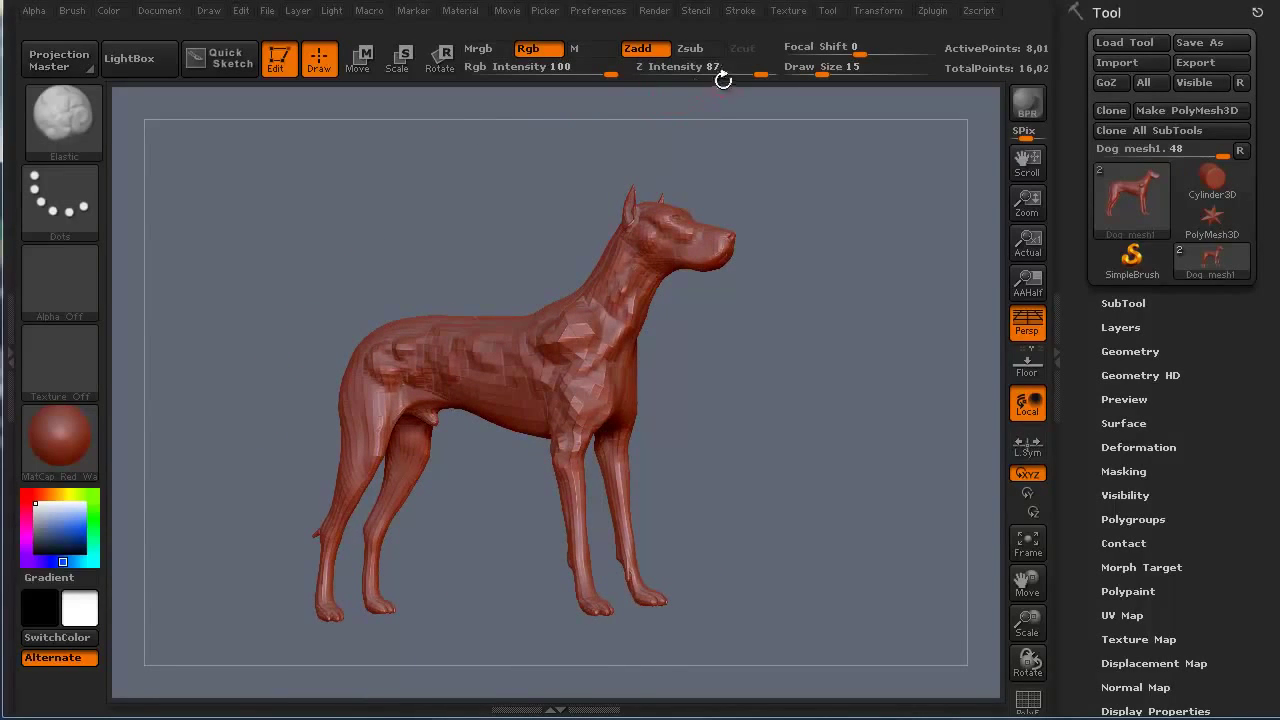
# Step: Compare Z Intensity values of 13, 41 and 100 with the Elastic brush on the dog's haunch, ending at 100
pyautogui.moveTo(780, 330); pyautogui.dragTo(450, 370)
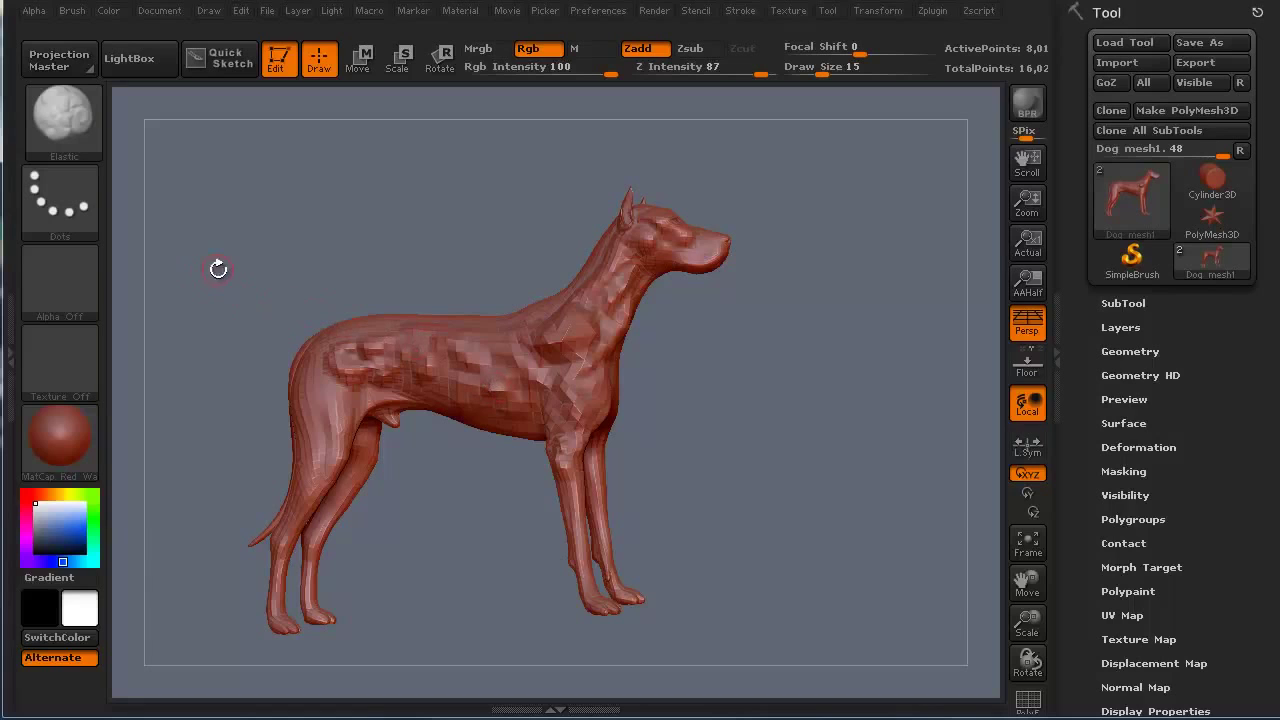
pyautogui.keyDown('alt'); pyautogui.moveTo(243, 246); pyautogui.dragTo(320, 226); pyautogui.keyUp('alt')
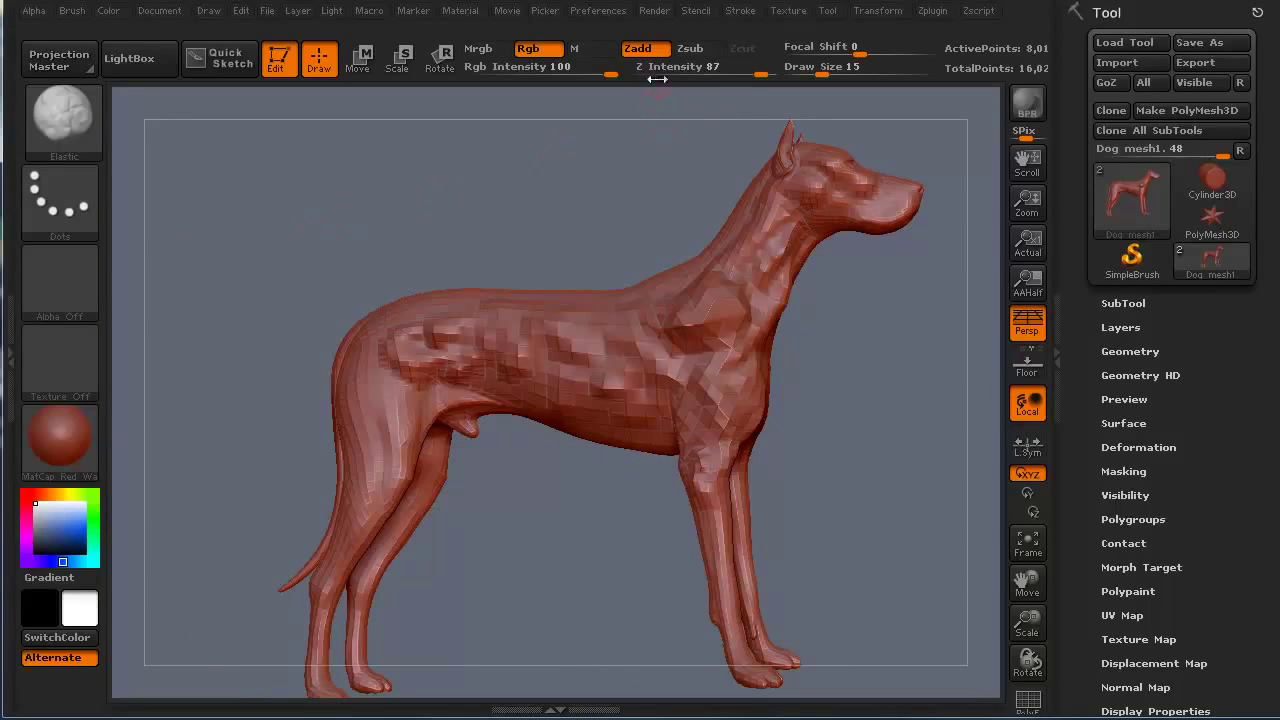
pyautogui.click(693, 75)
pyautogui.write('20')
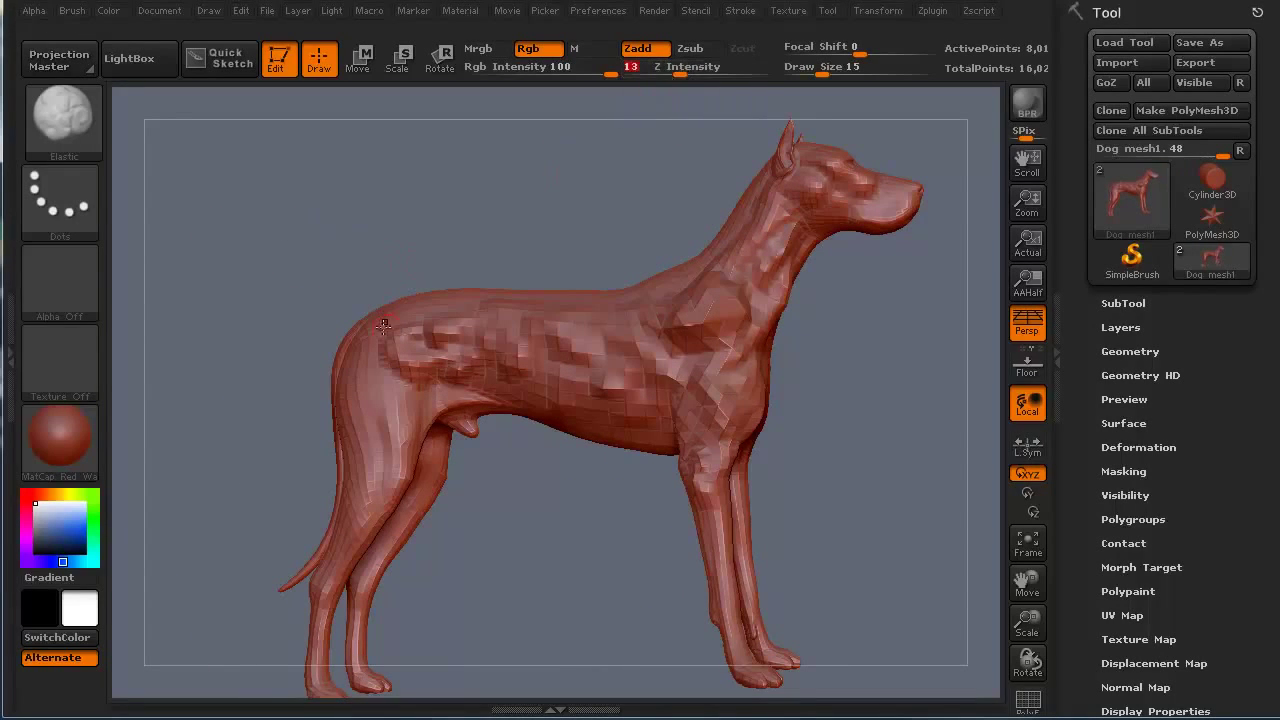
pyautogui.press('Return')
pyautogui.click(700, 75)
pyautogui.write('26')
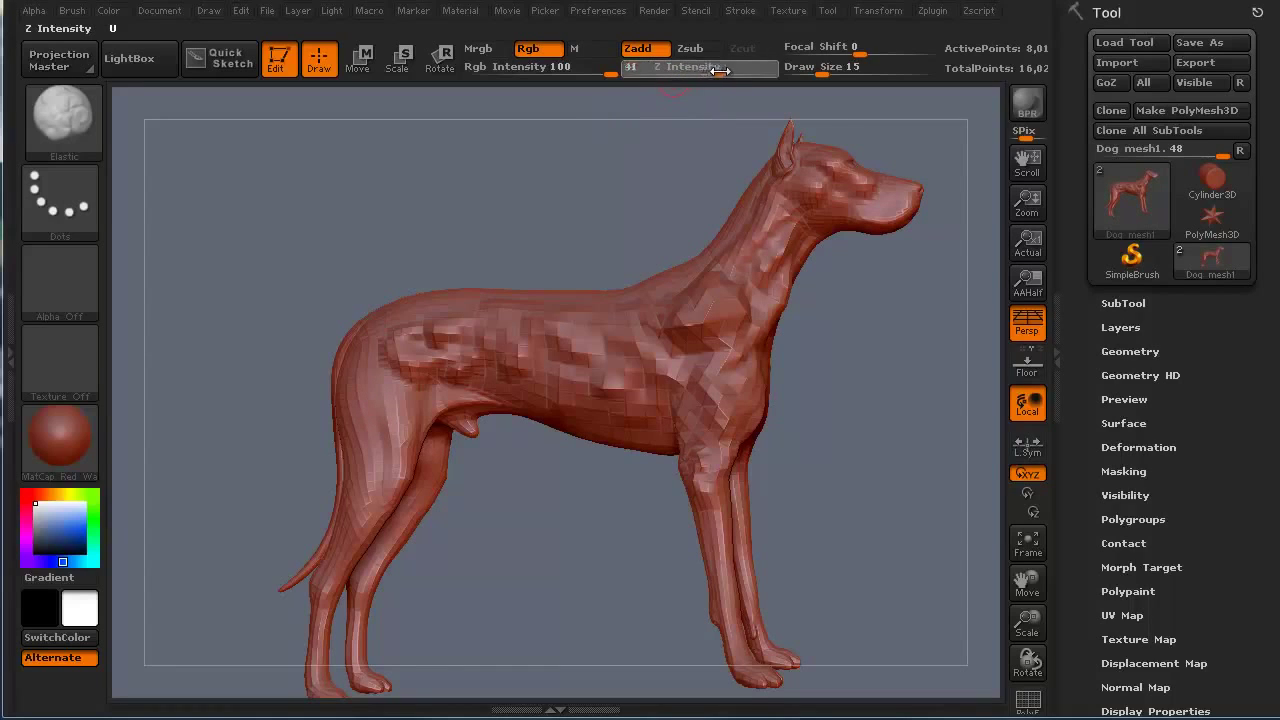
pyautogui.press('Return')
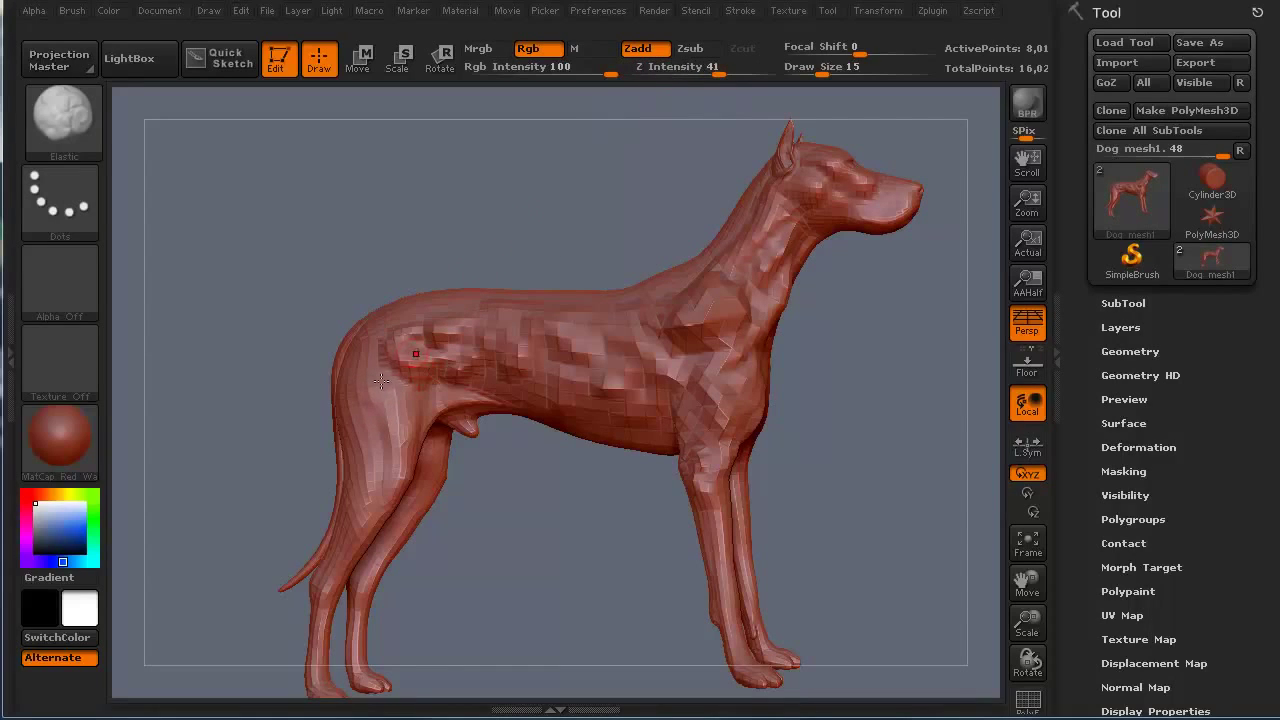
pyautogui.moveTo(718, 75); pyautogui.dragTo(767, 75)
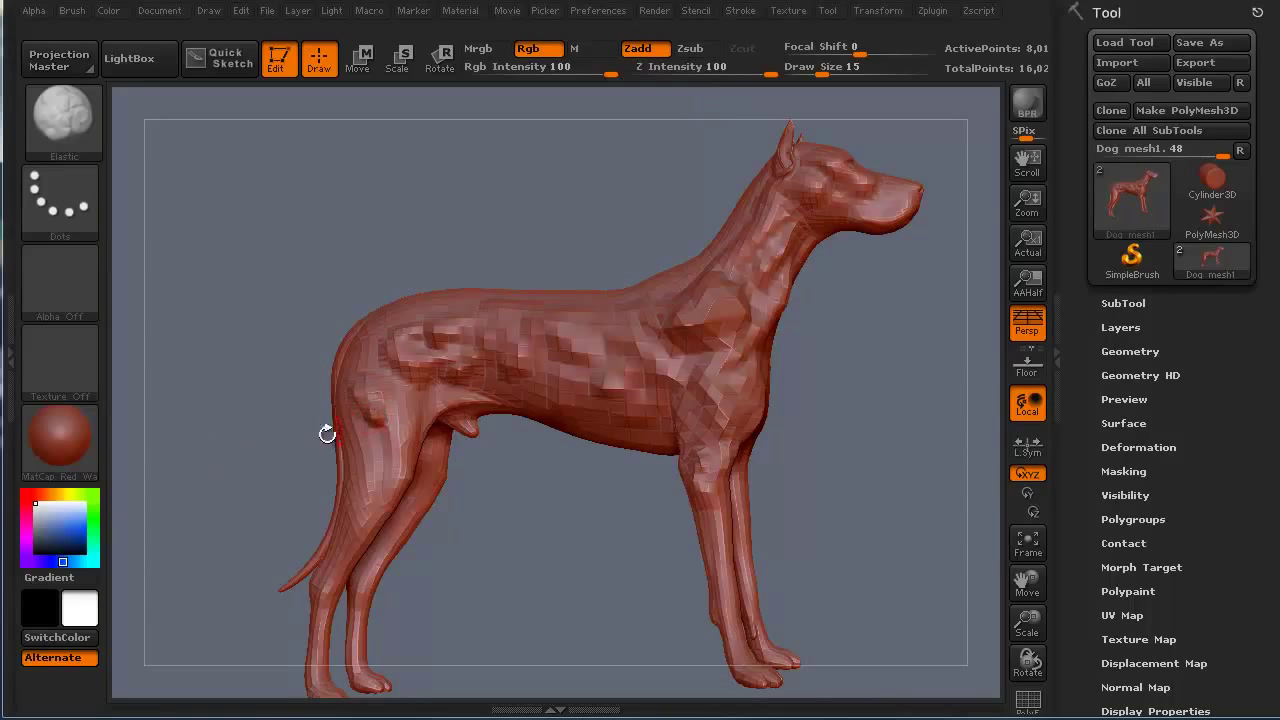
# Step: Subdivide the dog mesh twice
pyautogui.moveTo(327, 433)
pyautogui.mouseDown()
pyautogui.moveTo(177, 471)
pyautogui.moveTo(190, 476)
pyautogui.moveTo(200, 400)
pyautogui.moveTo(240, 387)
pyautogui.mouseUp()
pyautogui.hotkey('ctrl', 'd')
pyautogui.hotkey('ctrl', 'd')
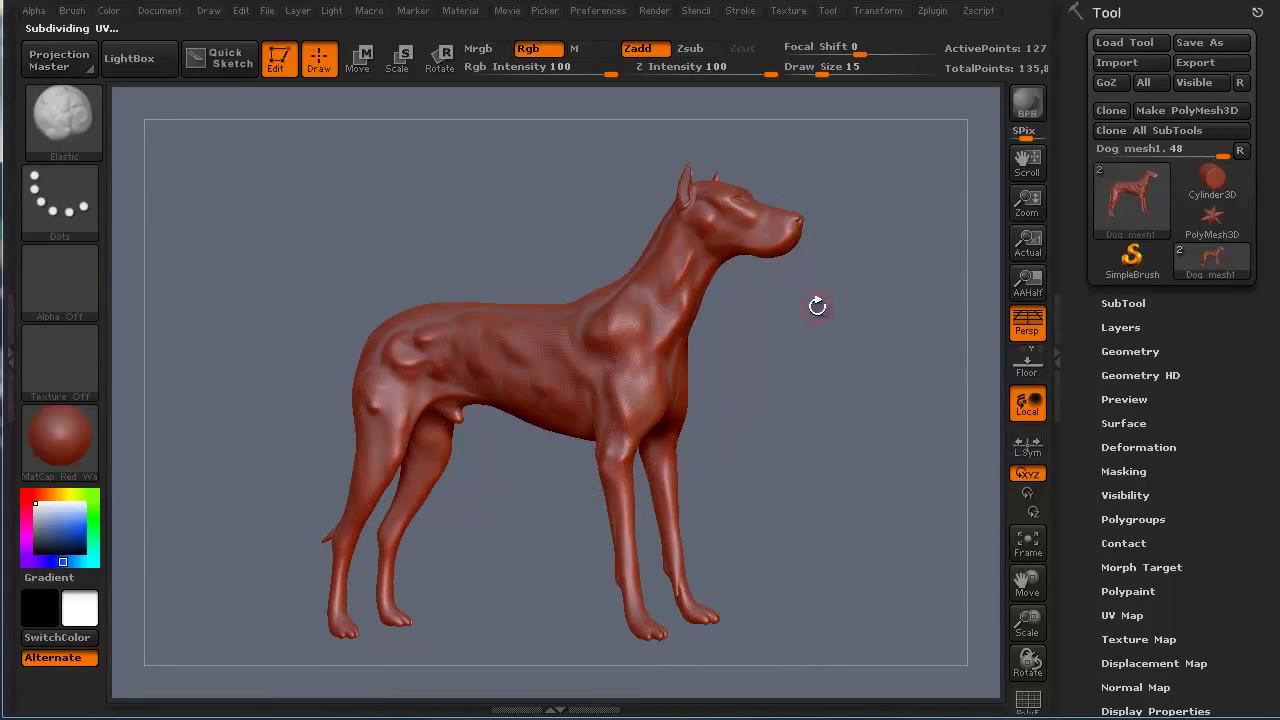
# Step: Collapse the tool tray and read the full active and total point counts
pyautogui.click(1057, 356)
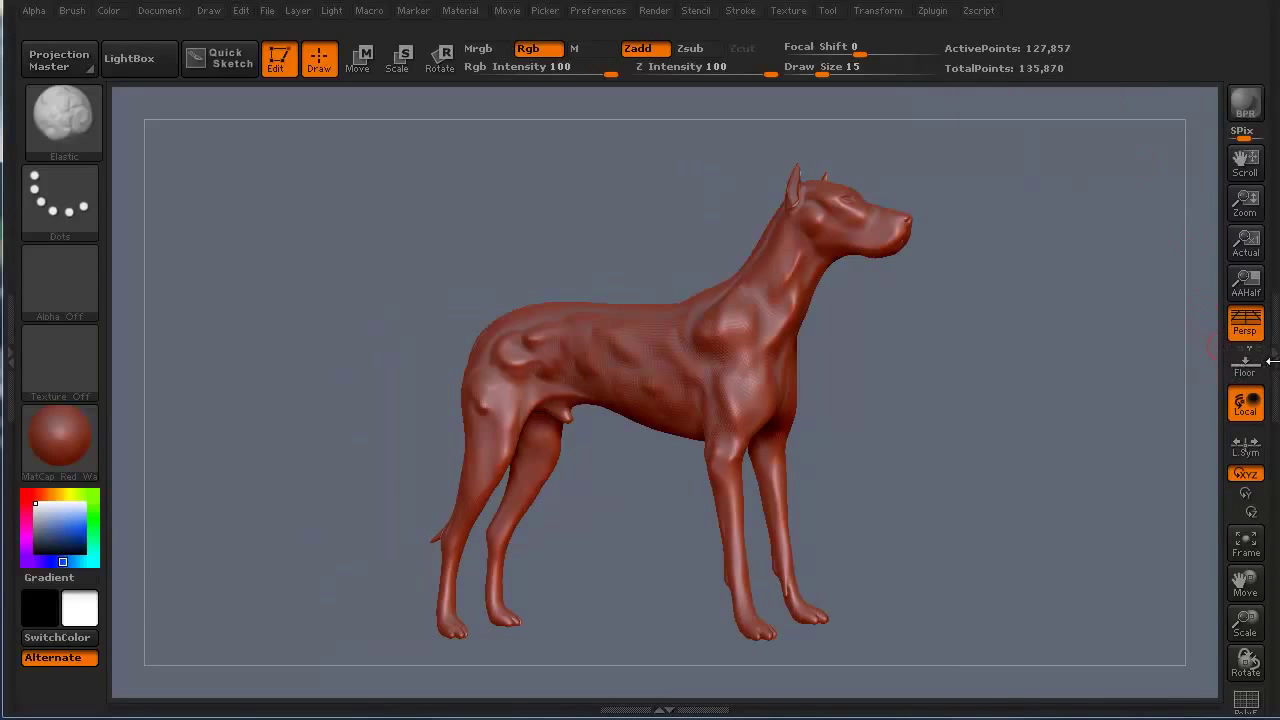
pyautogui.click(1272, 357)
pyautogui.click(1058, 356)
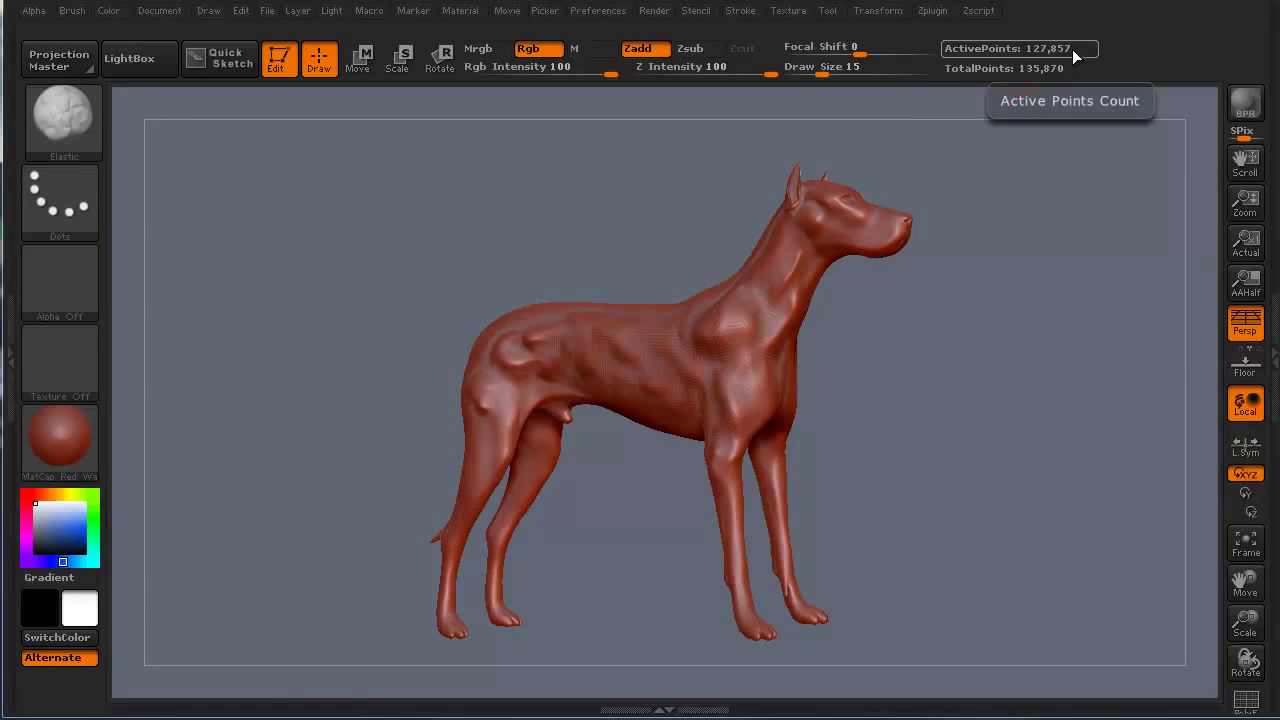
# Step: Delete the low-resolution Dog mesh subtool, accepting the non-undoable operation with Always OK
pyautogui.click(1273, 360)
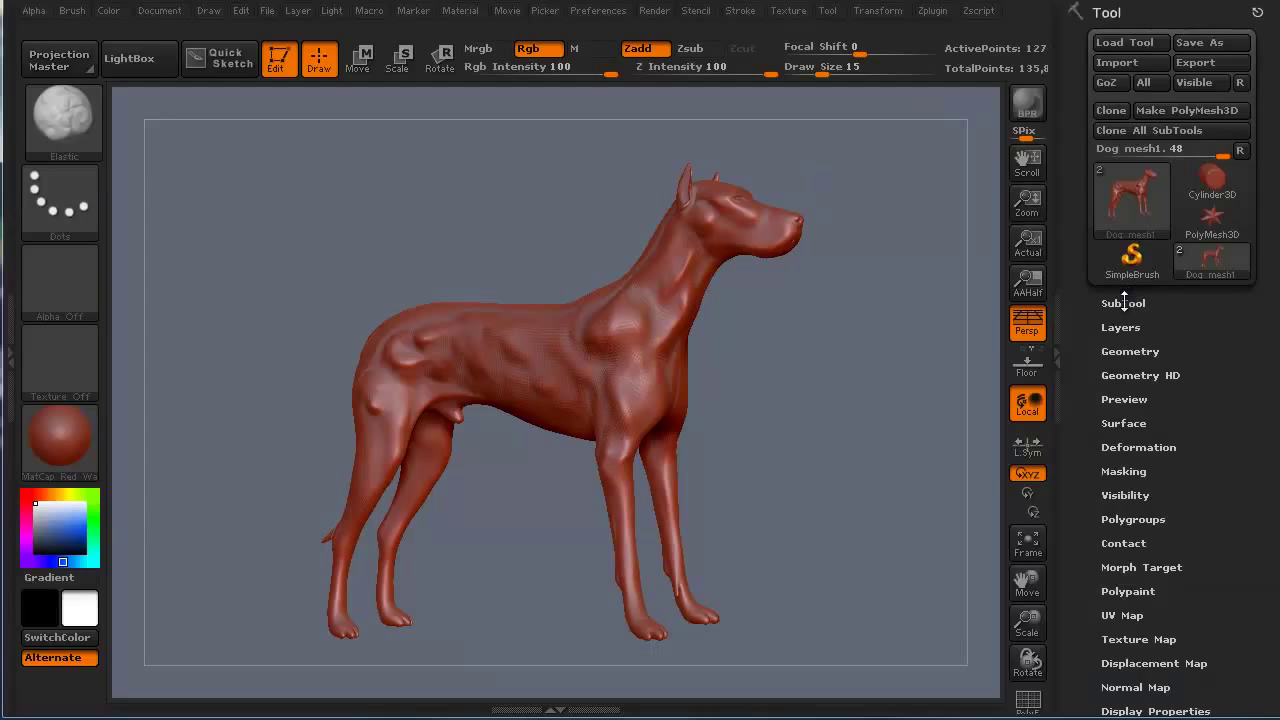
pyautogui.click(1124, 302)
pyautogui.moveTo(1250, 250); pyautogui.dragTo(1267, 338)
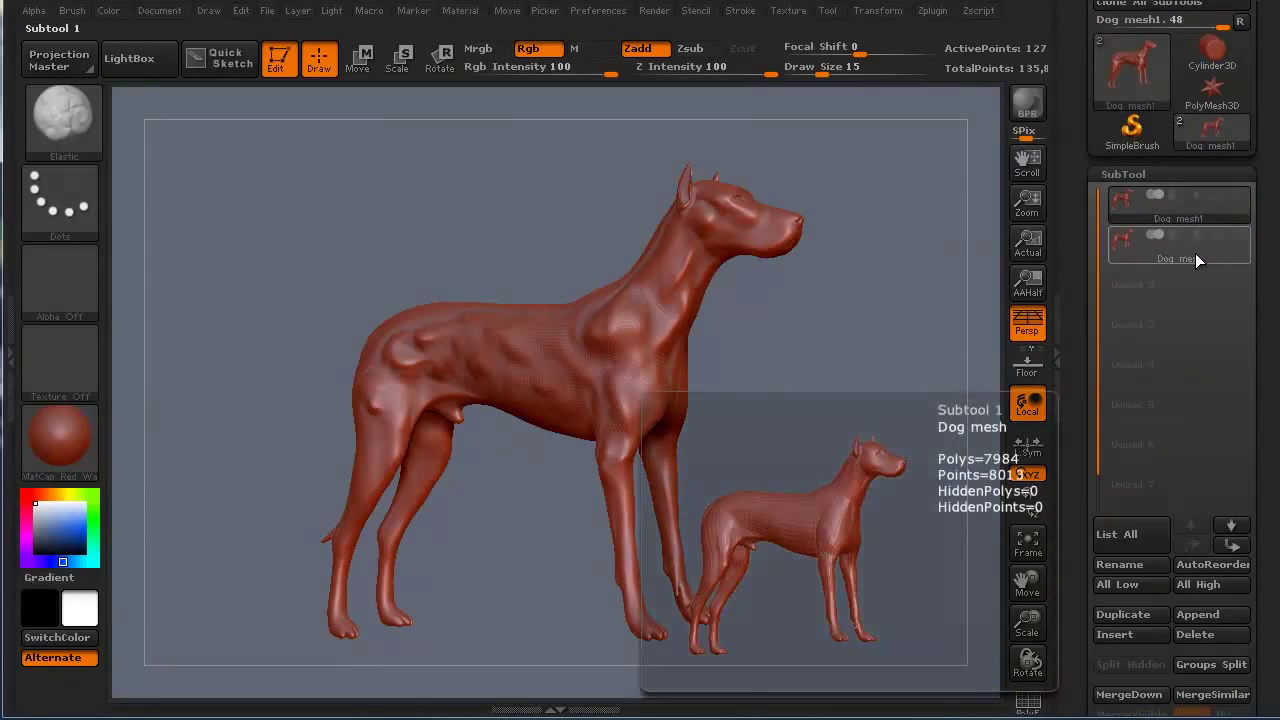
pyautogui.click(1196, 258)
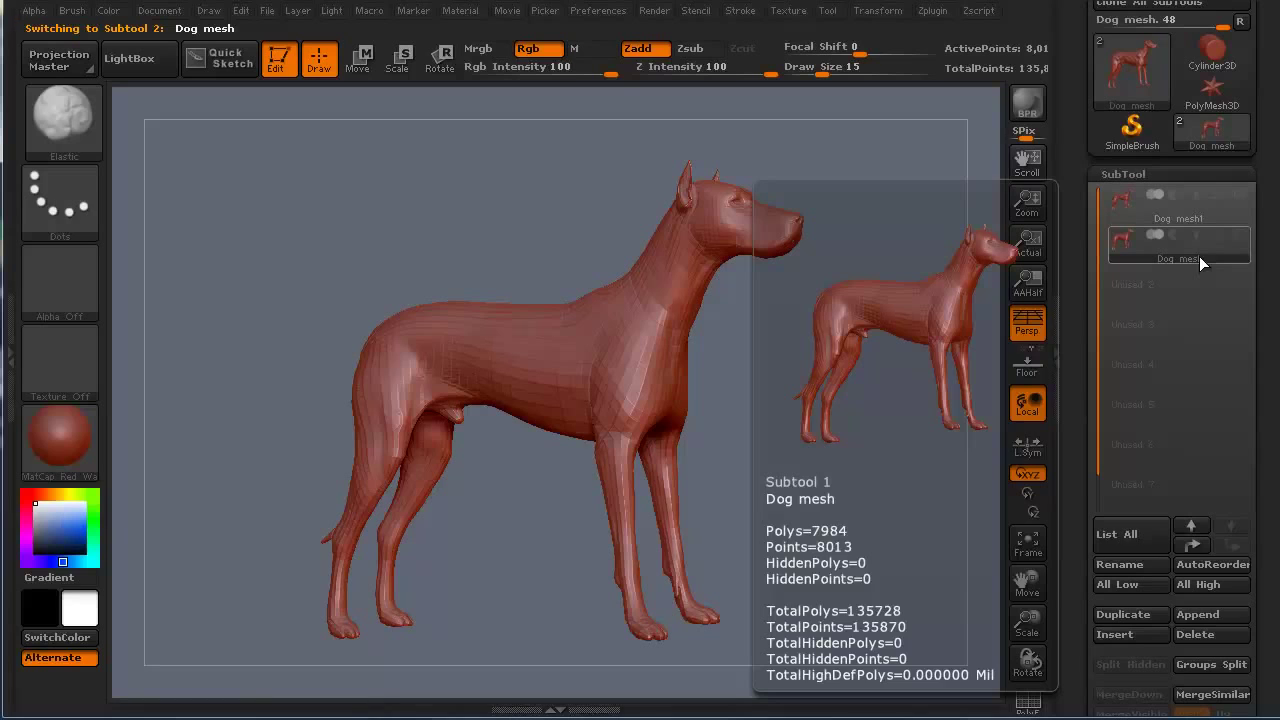
pyautogui.scroll(-1, 1146, 256)
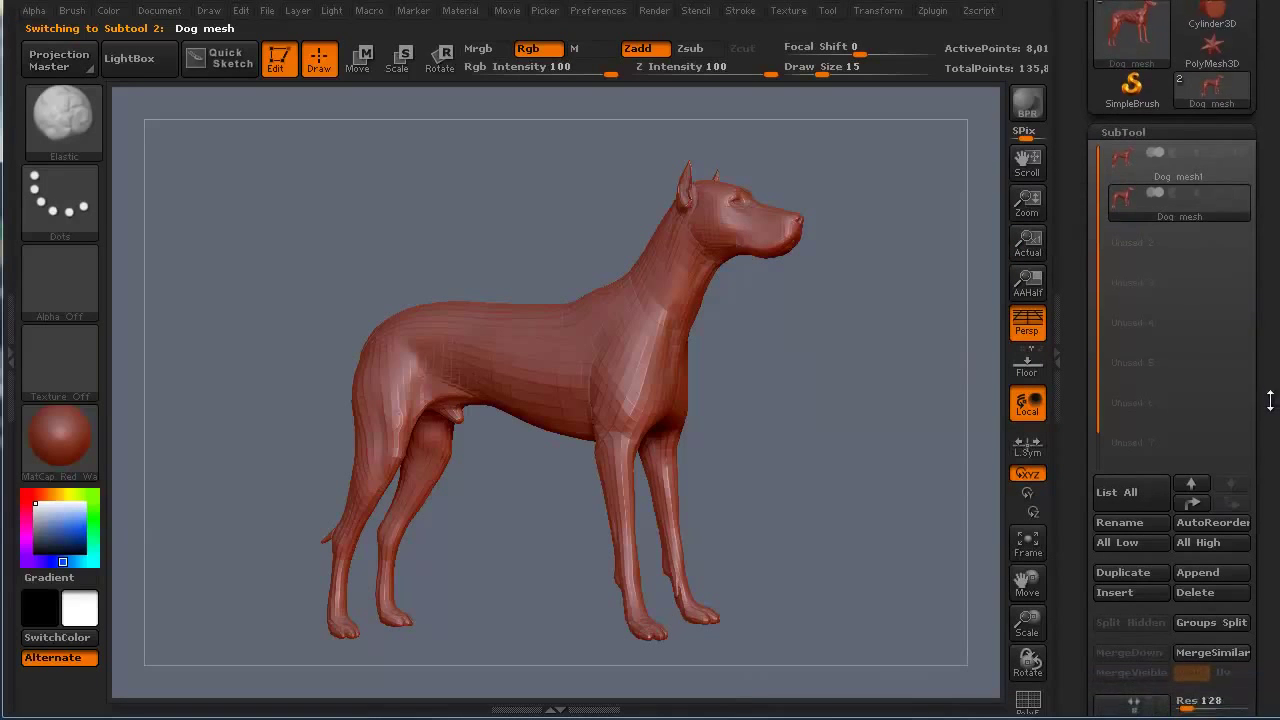
pyautogui.click(1205, 588)
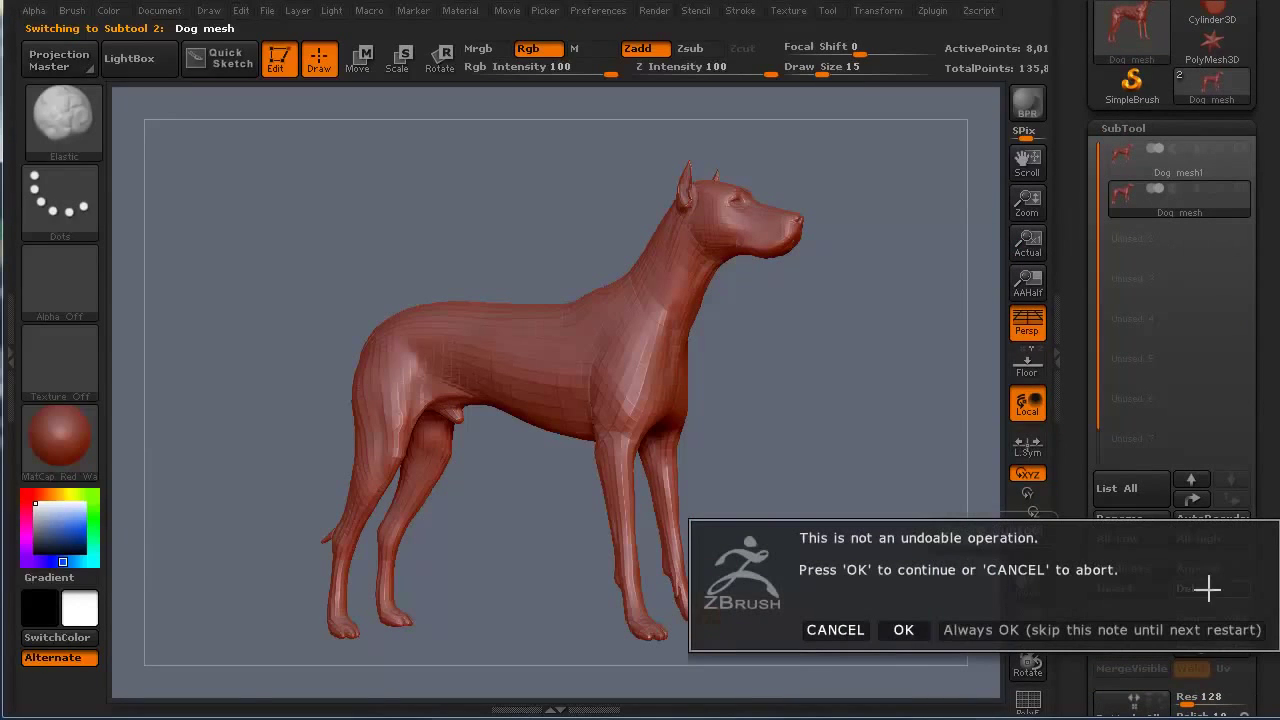
pyautogui.click(958, 632)
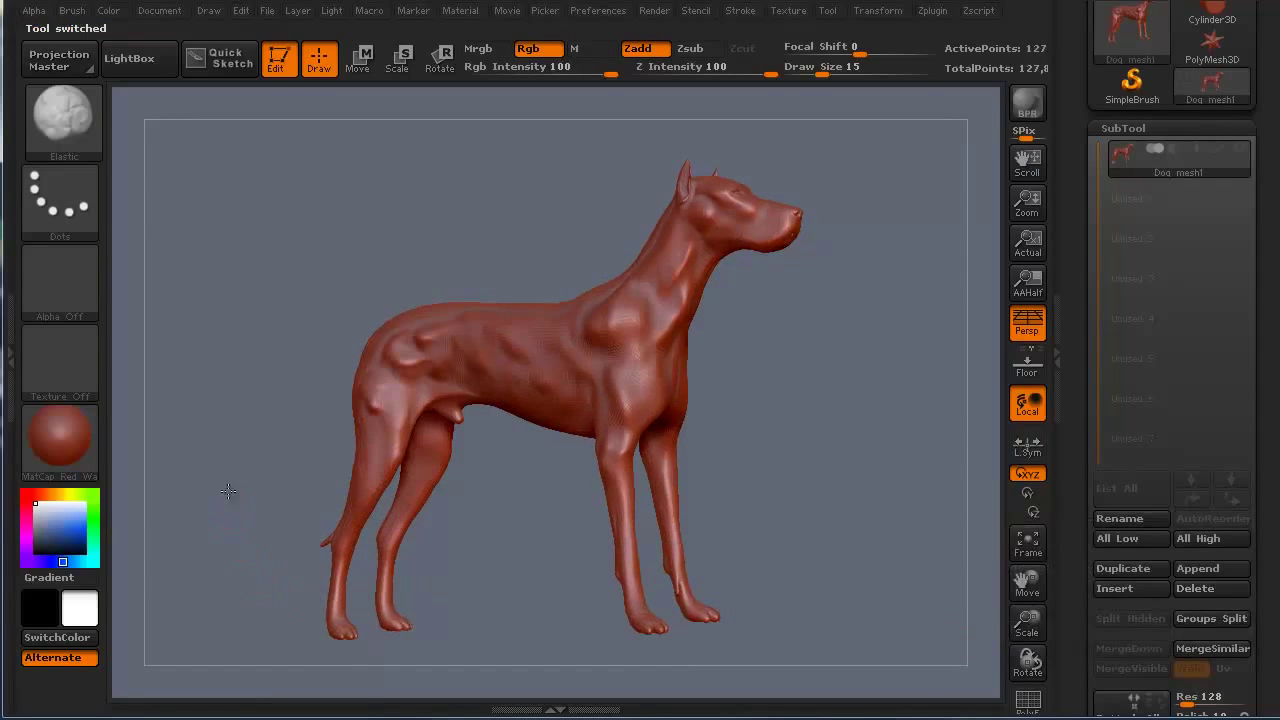
# Step: Collapse the tool tray to compare the active and total point counts, and reopen the tray
pyautogui.click(1057, 354)
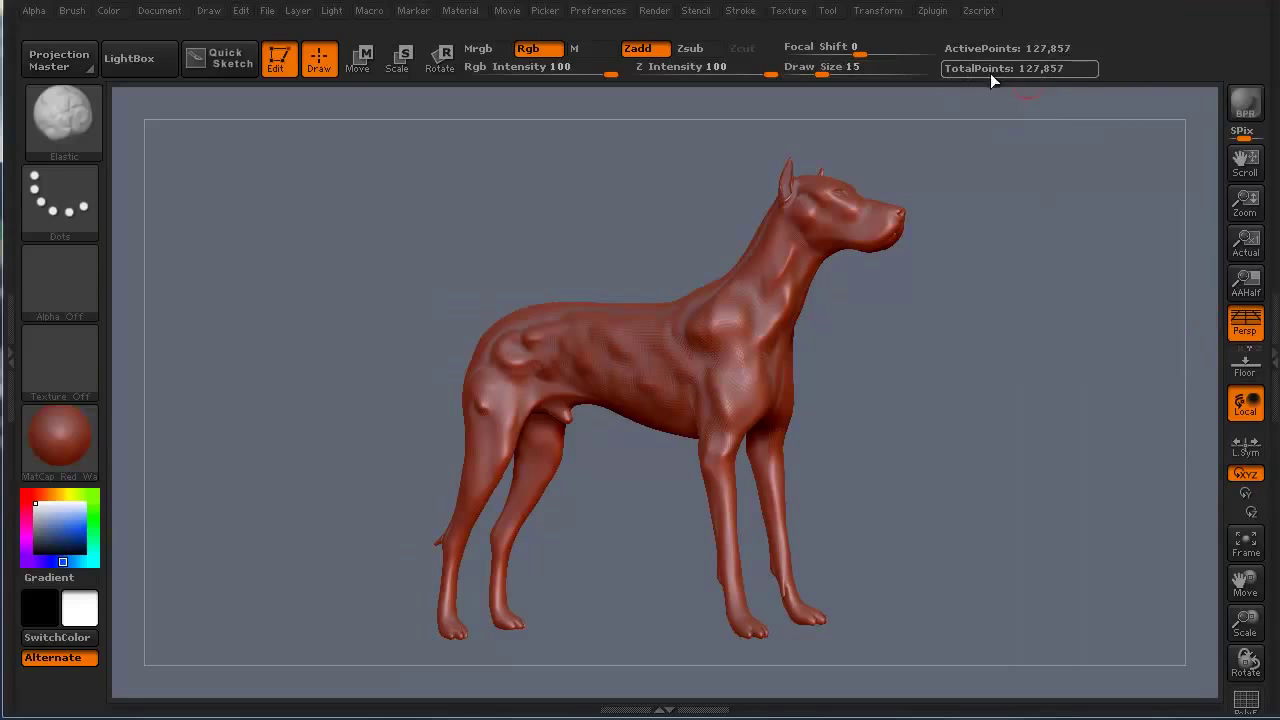
pyautogui.moveTo(556, 198)
pyautogui.mouseDown()
pyautogui.moveTo(566, 234)
pyautogui.moveTo(571, 200)
pyautogui.moveTo(563, 210)
pyautogui.mouseUp()
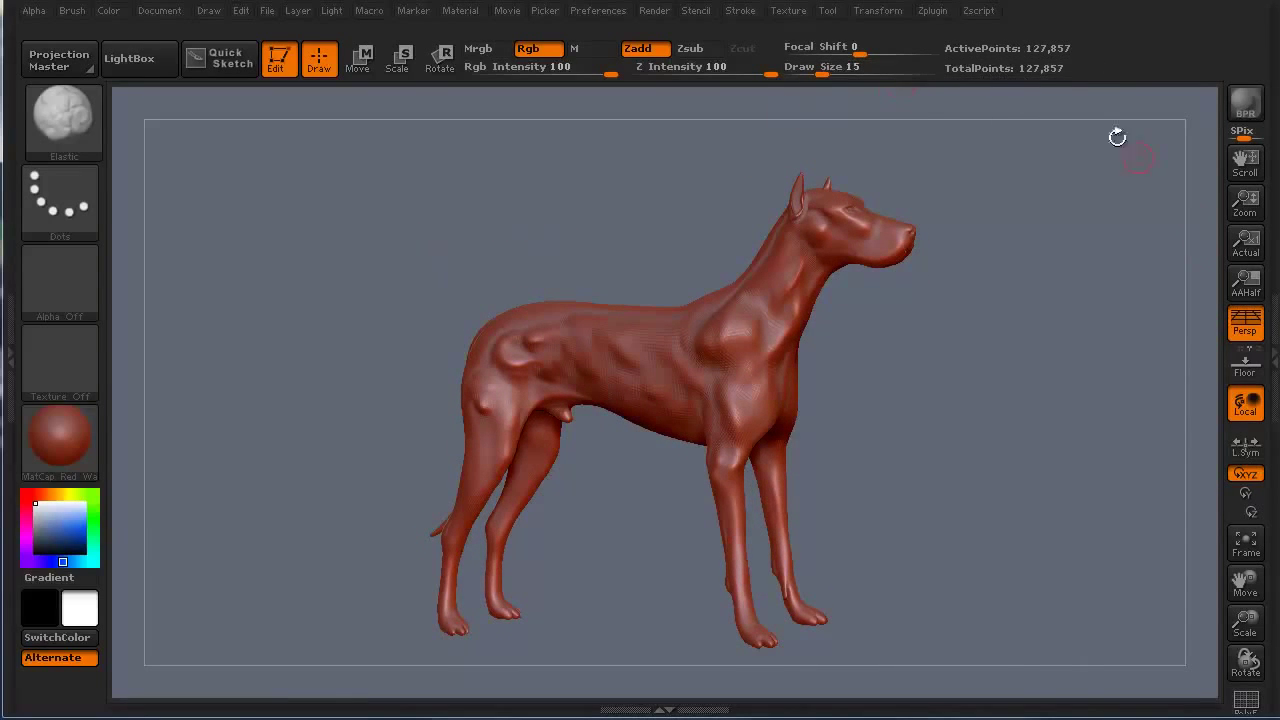
pyautogui.click(1266, 343)
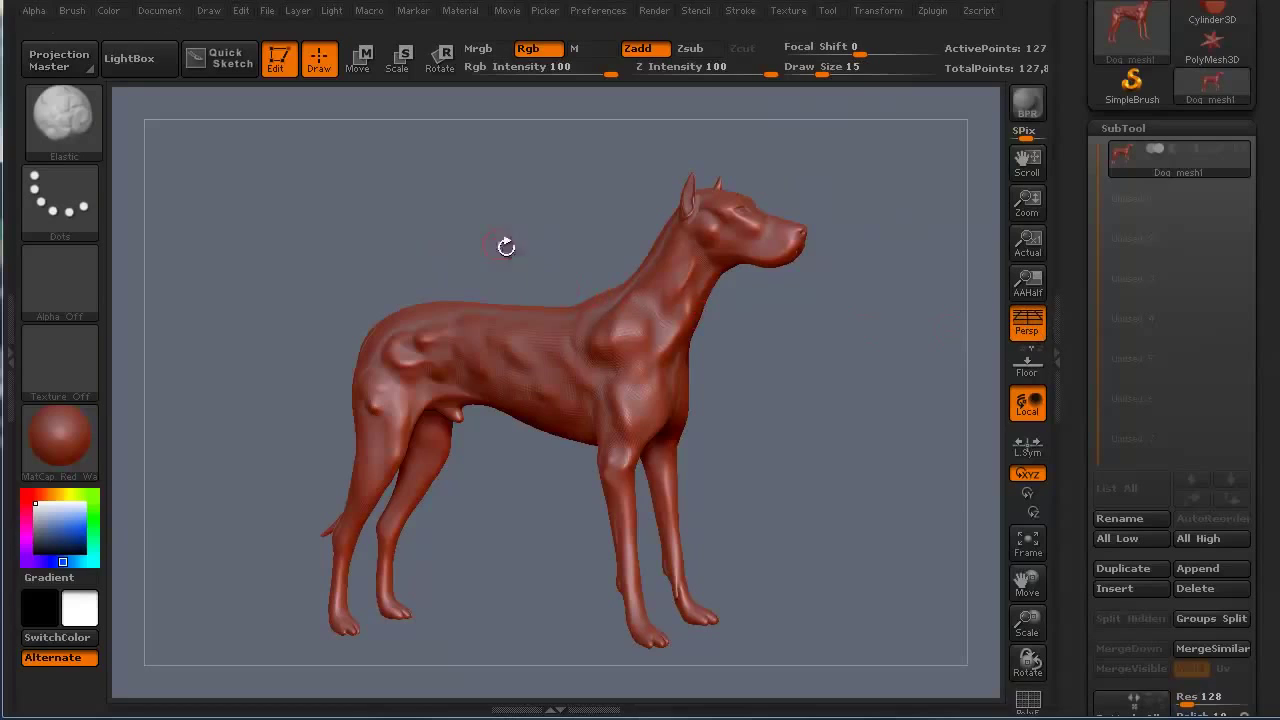
pyautogui.moveTo(493, 231); pyautogui.dragTo(549, 166)
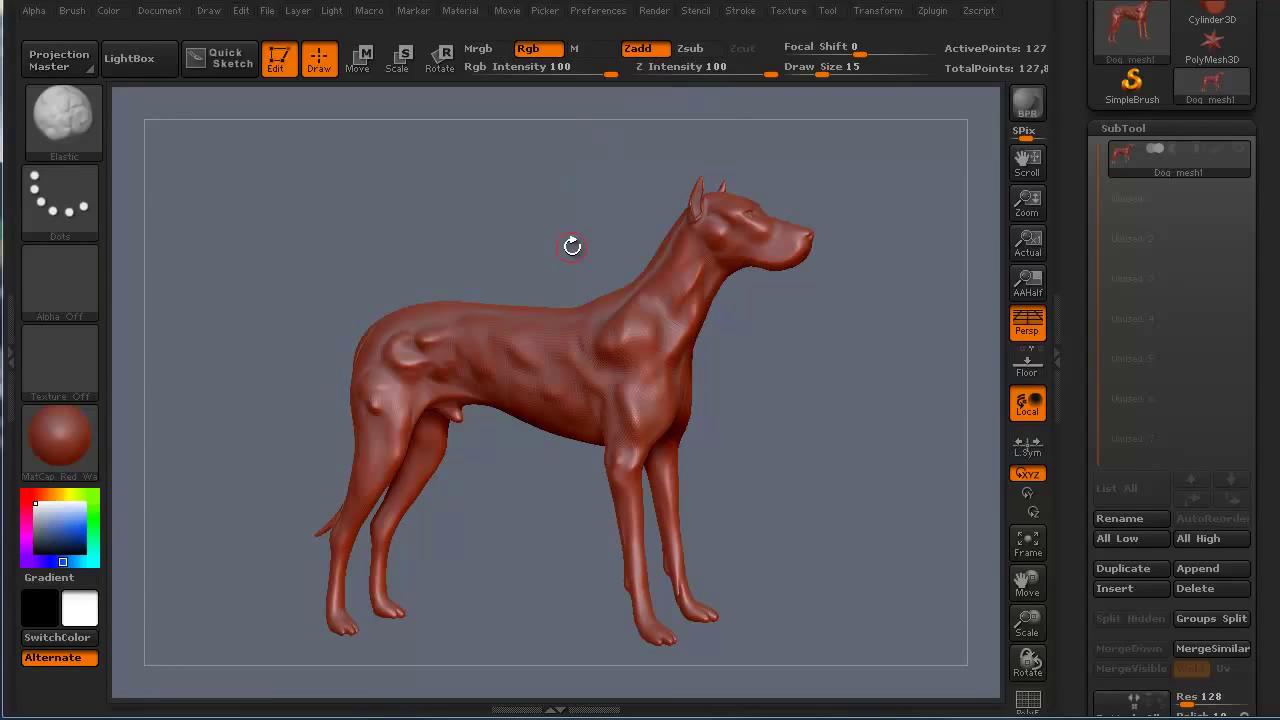
# Step: Compare Z Intensity values of 23, 49 and 100 with Elastic brush strokes on the dog's shoulder, ending at 100
pyautogui.write('u')
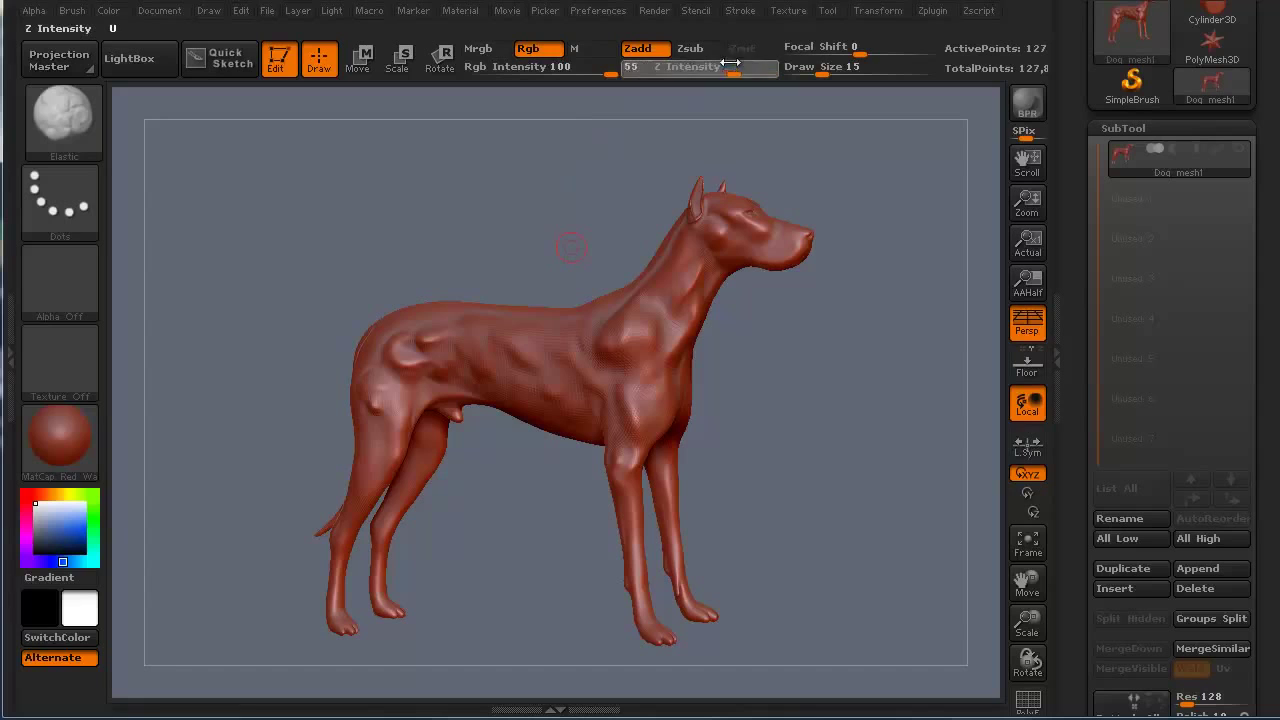
pyautogui.write('23')
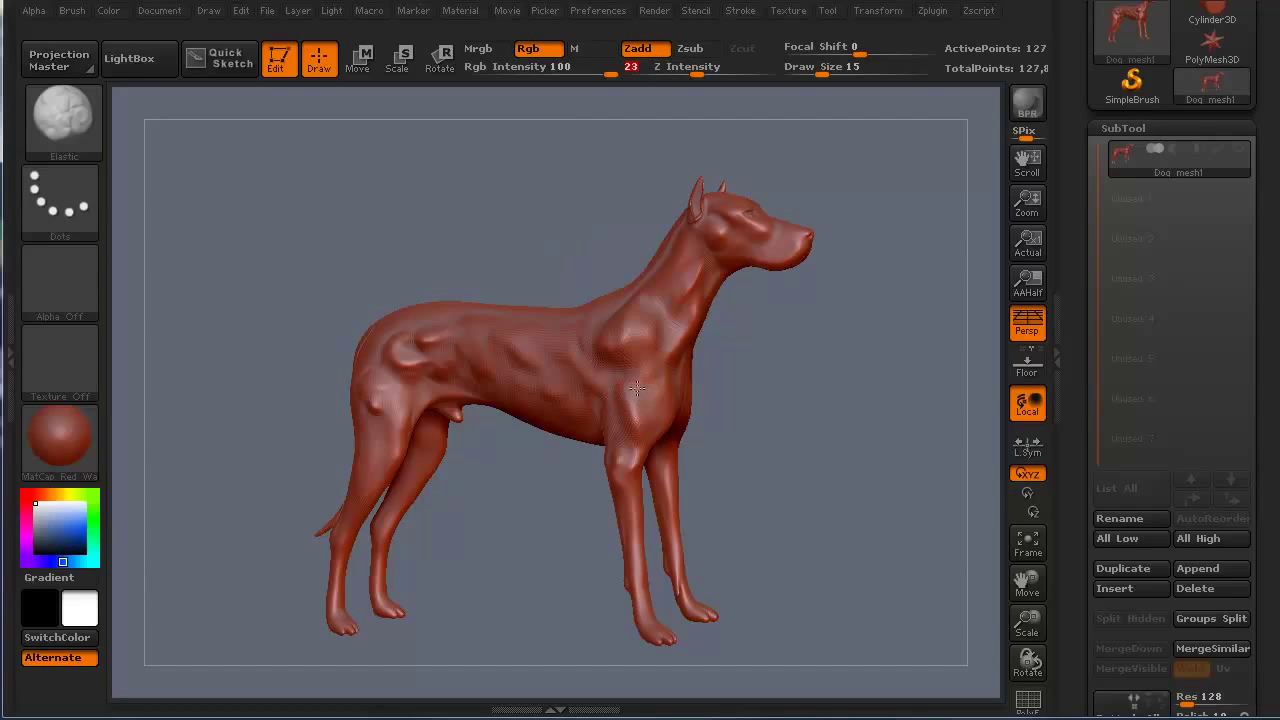
pyautogui.press('Return')
pyautogui.keyDown('alt'); pyautogui.moveTo(497, 267); pyautogui.dragTo(525, 341); pyautogui.keyUp('alt')
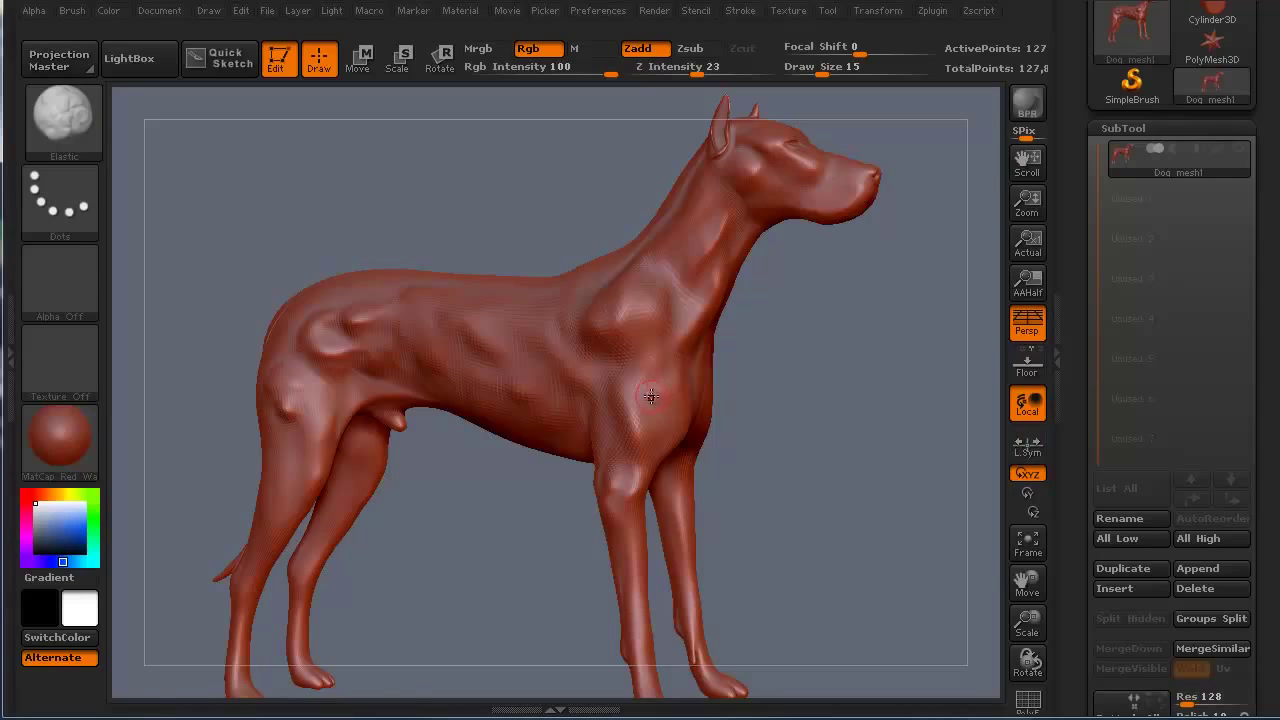
pyautogui.write('u')
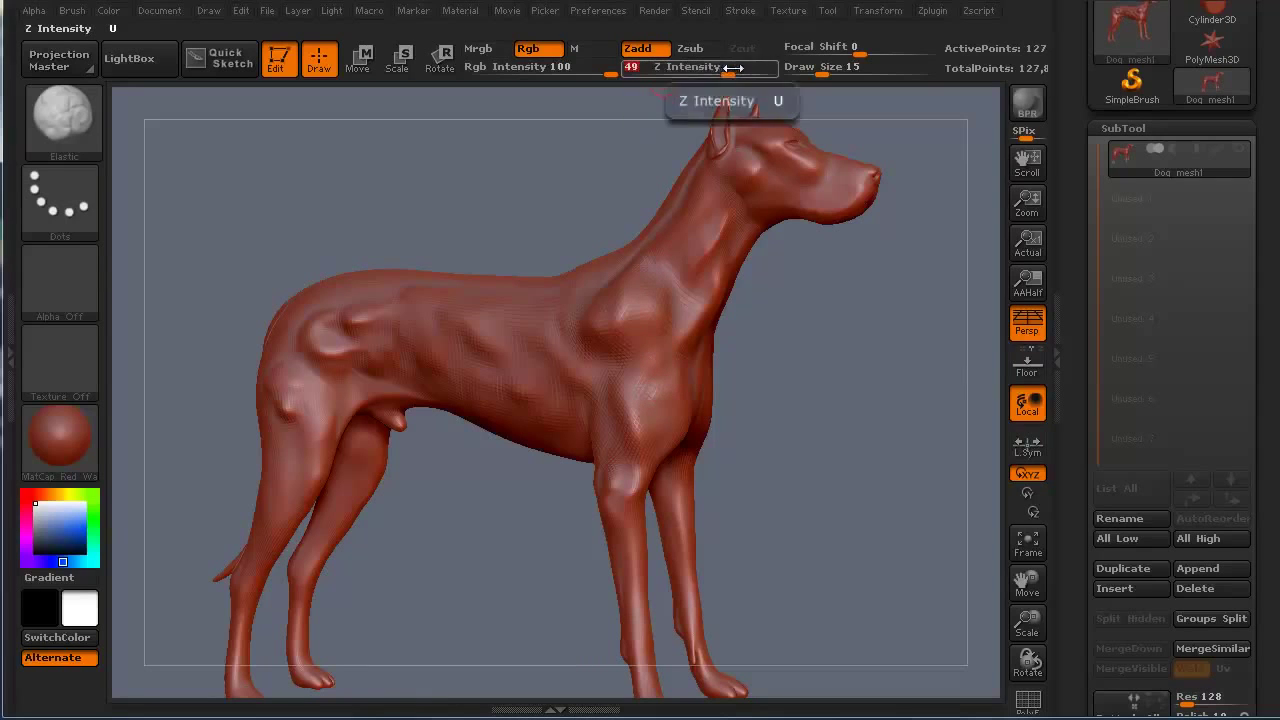
pyautogui.write('49')
pyautogui.press('Return')
pyautogui.write('u')
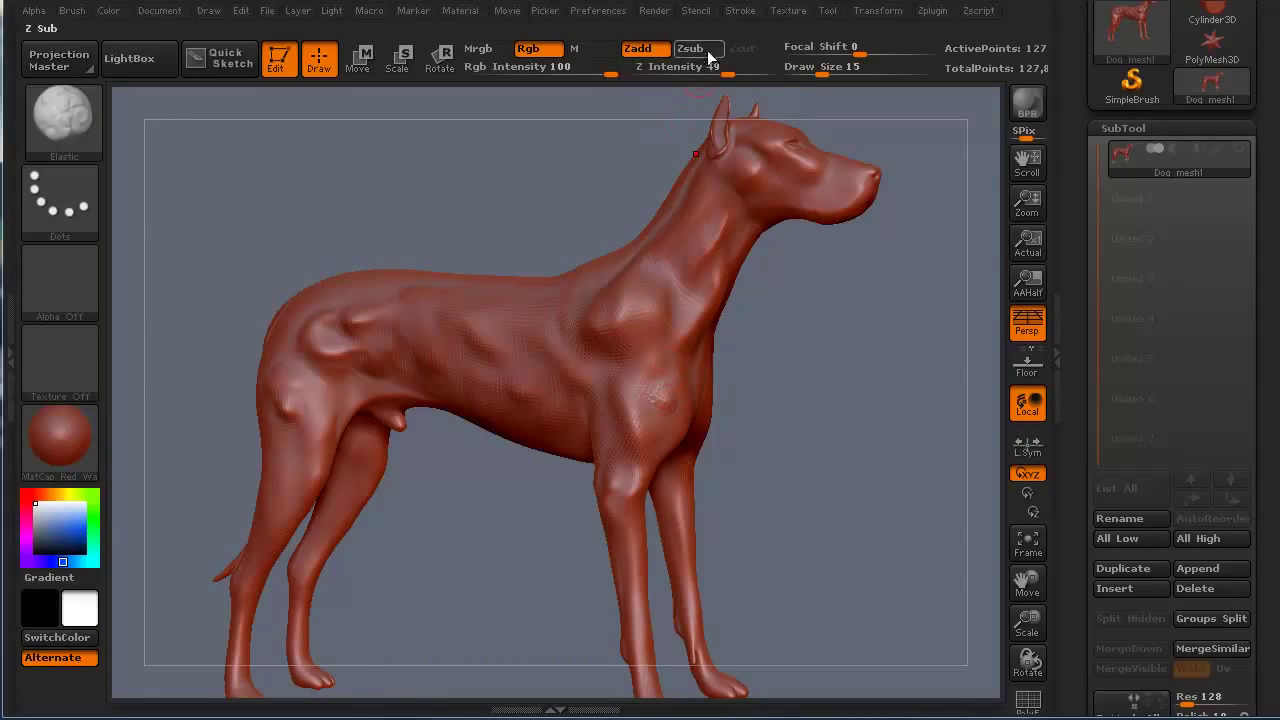
pyautogui.write('100')
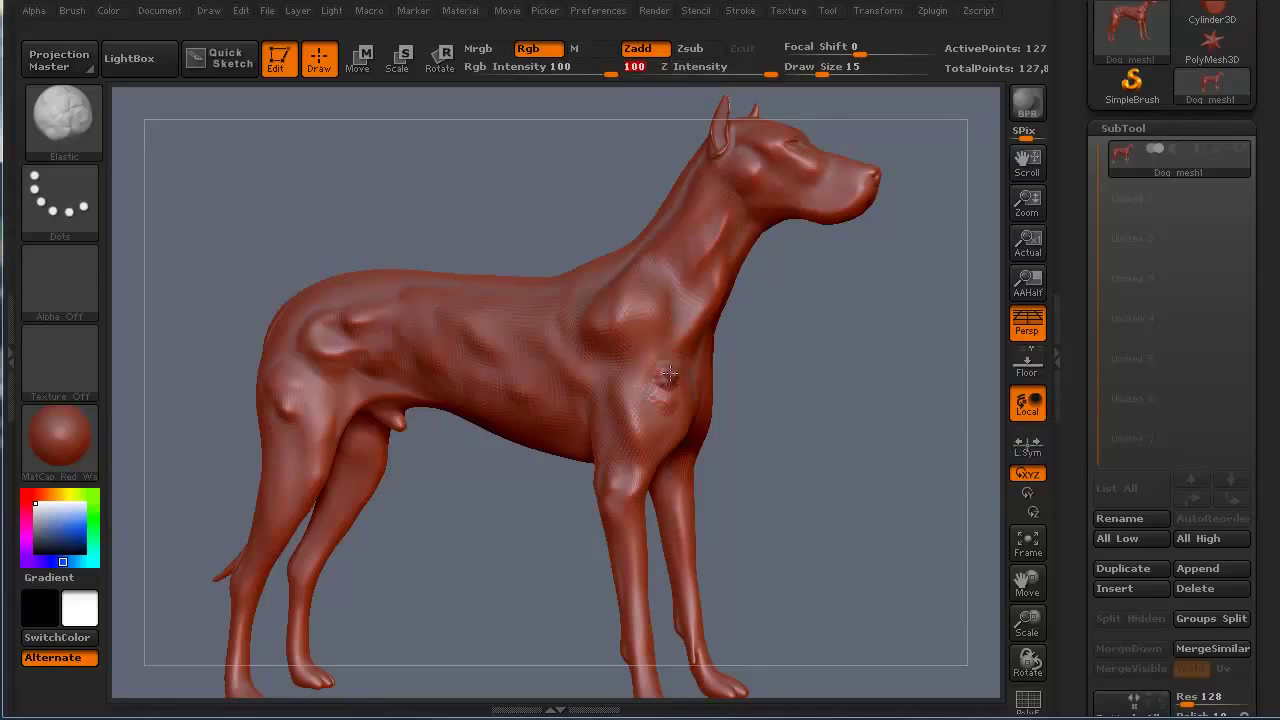
pyautogui.press('Return')
pyautogui.moveTo(526, 192); pyautogui.dragTo(243, 226)
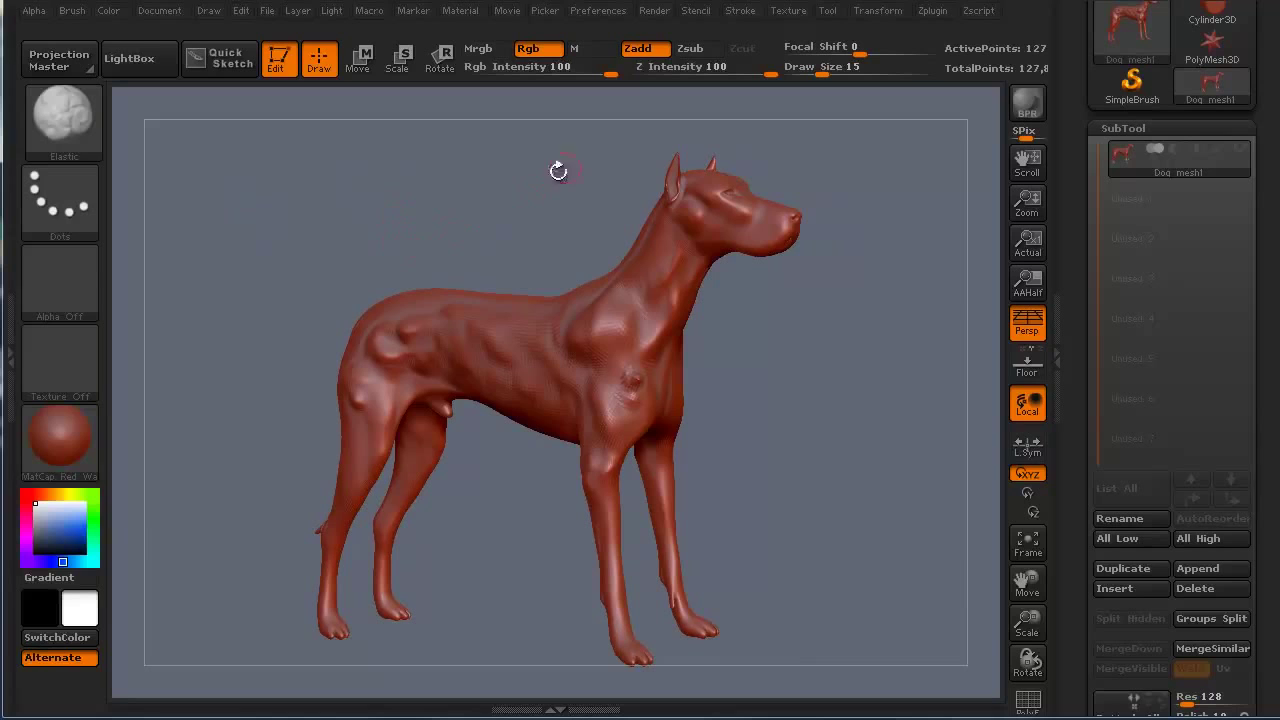
pyautogui.moveTo(380, 237); pyautogui.dragTo(549, 214)
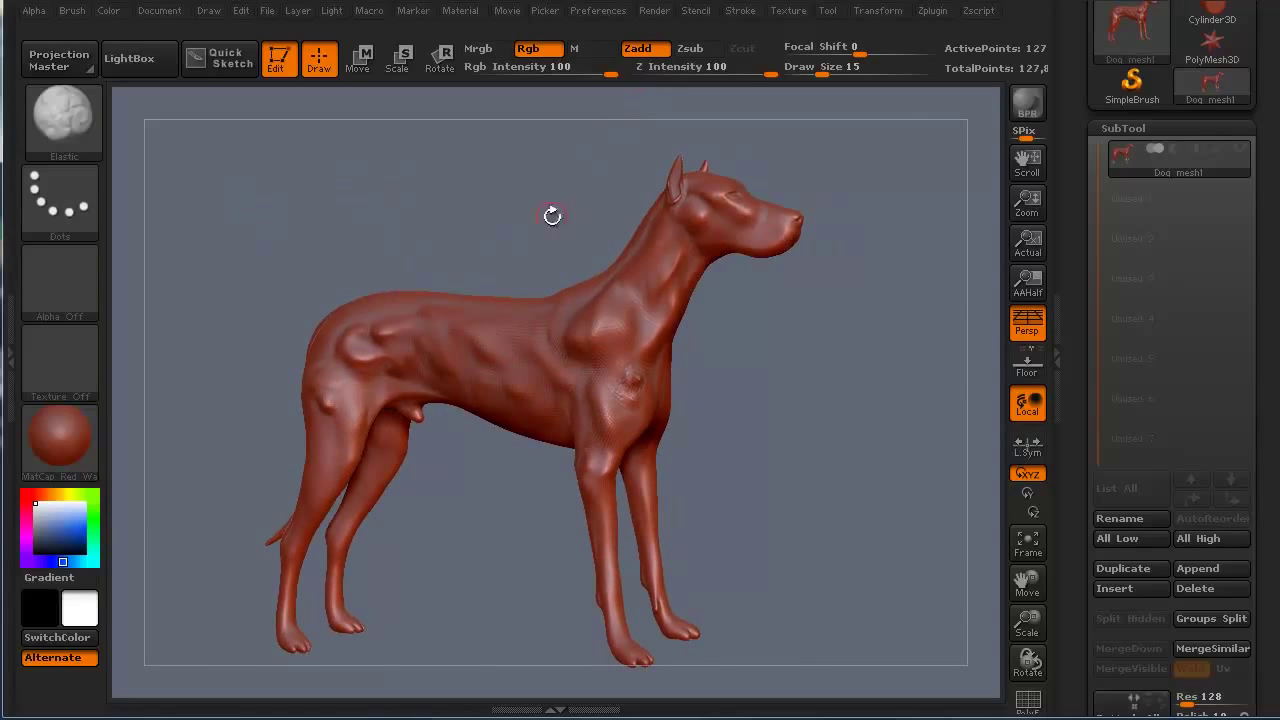
# Step: Switch the brush to Zsub and carve three small dents into the dog's shoulder and upper foreleg
pyautogui.click(690, 48)
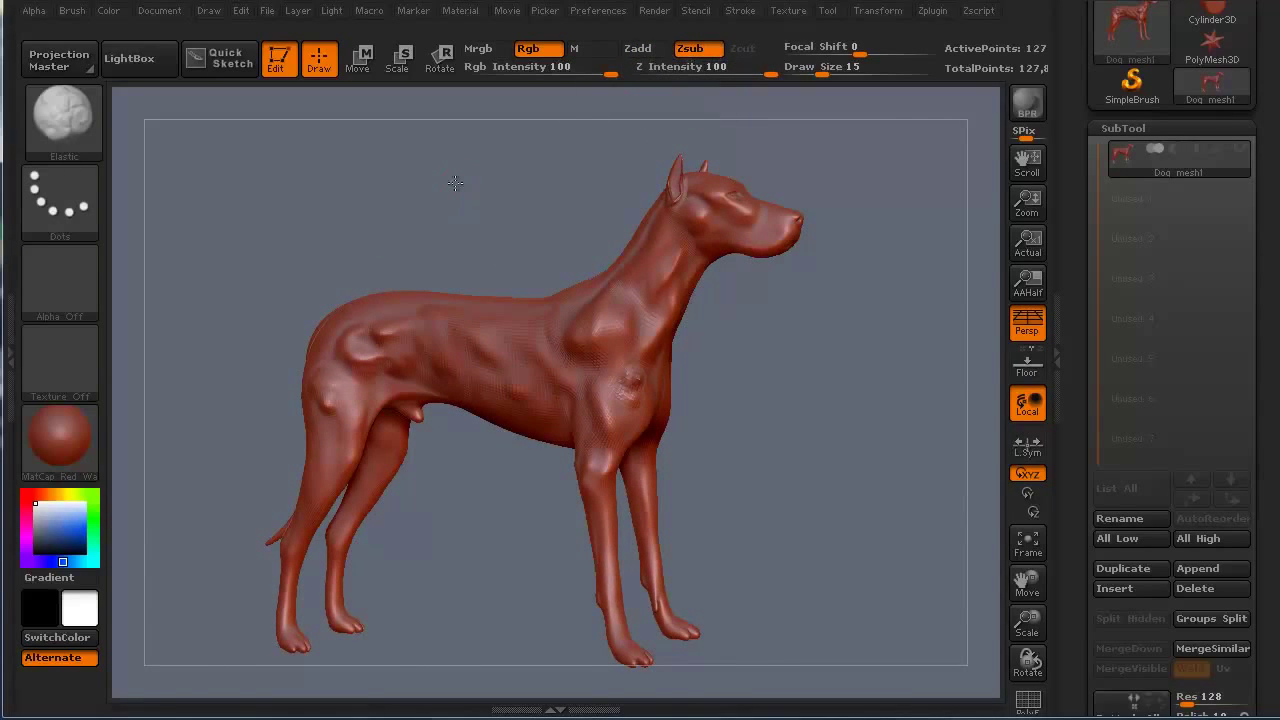
pyautogui.keyDown('alt'); pyautogui.moveTo(457, 180); pyautogui.dragTo(465, 295); pyautogui.keyUp('alt')
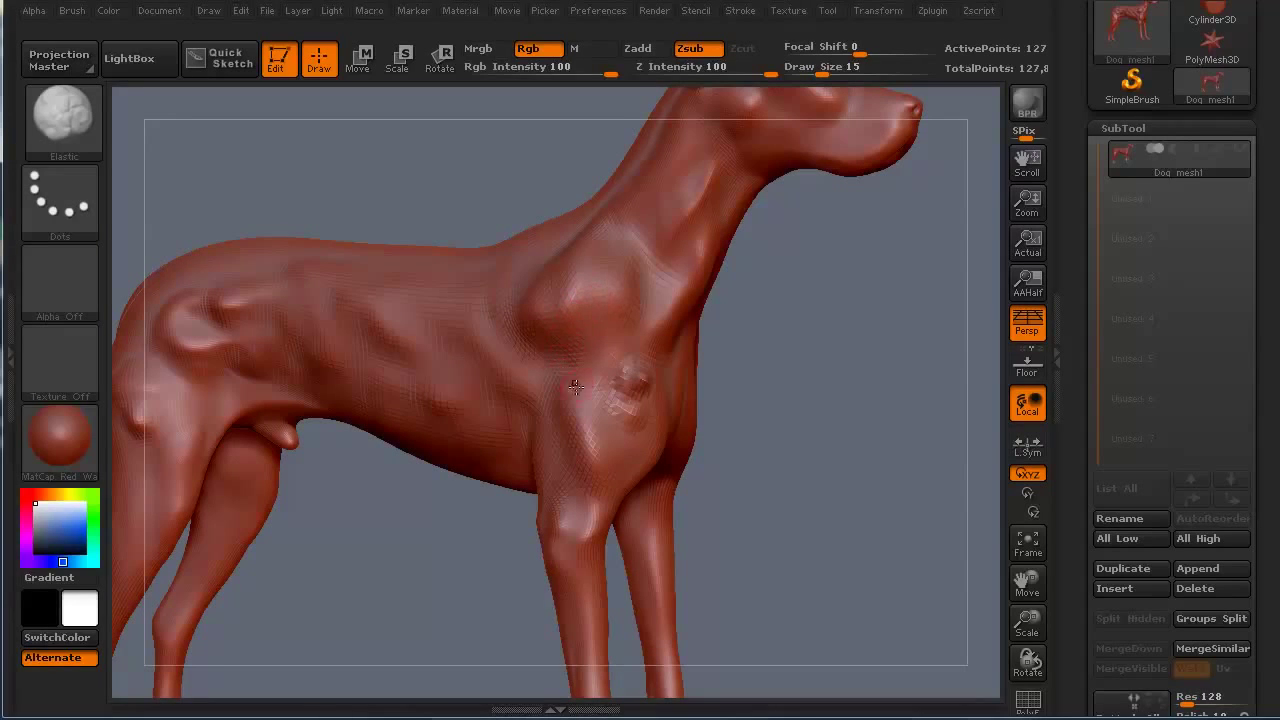
pyautogui.moveTo(575, 386); pyautogui.dragTo(575, 399)
pyautogui.moveTo(592, 335); pyautogui.dragTo(588, 342)
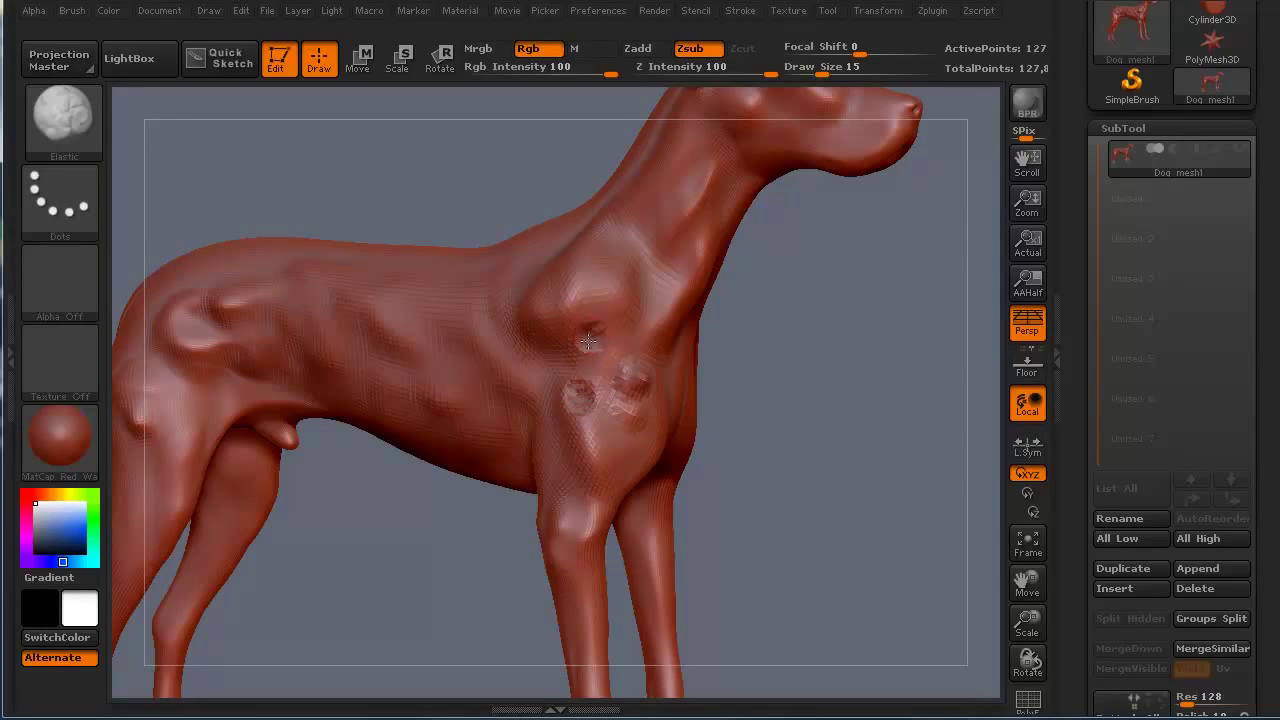
pyautogui.moveTo(592, 291); pyautogui.dragTo(606, 283)
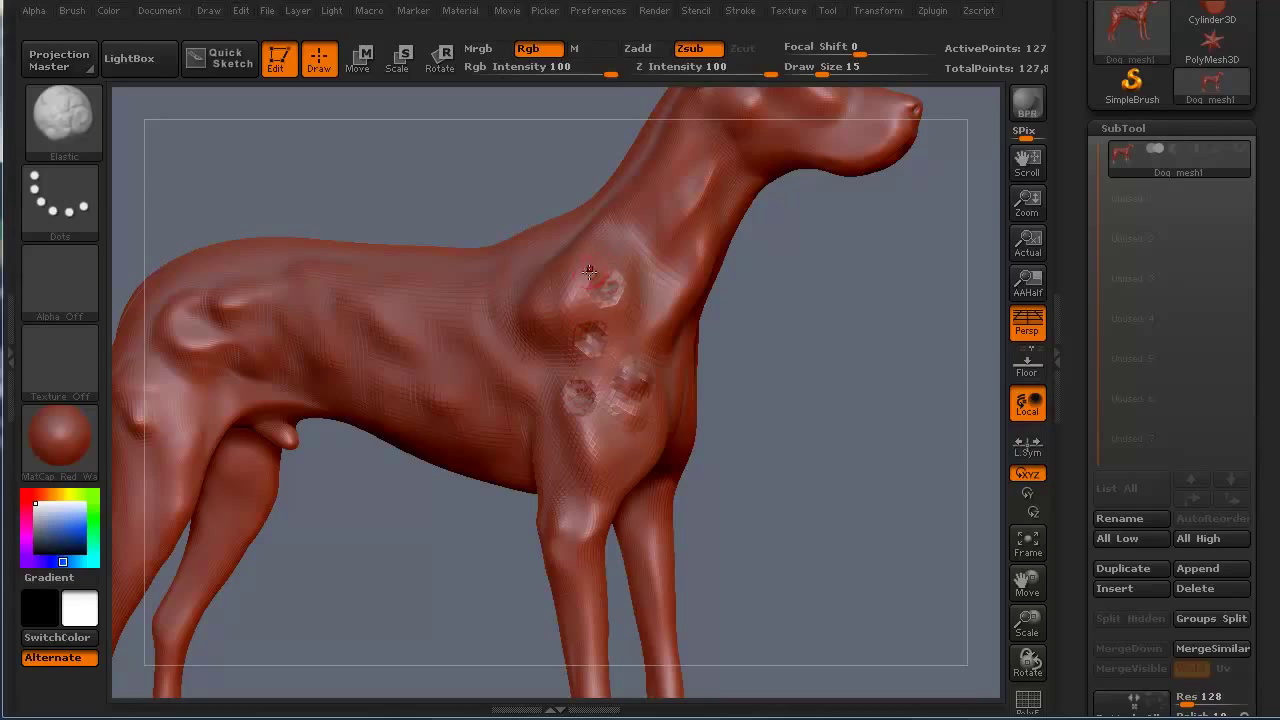
# Step: Switch the brush back to Zadd and sculpt rough raised strokes on the ribs just behind the dog's shoulder
pyautogui.click(637, 48)
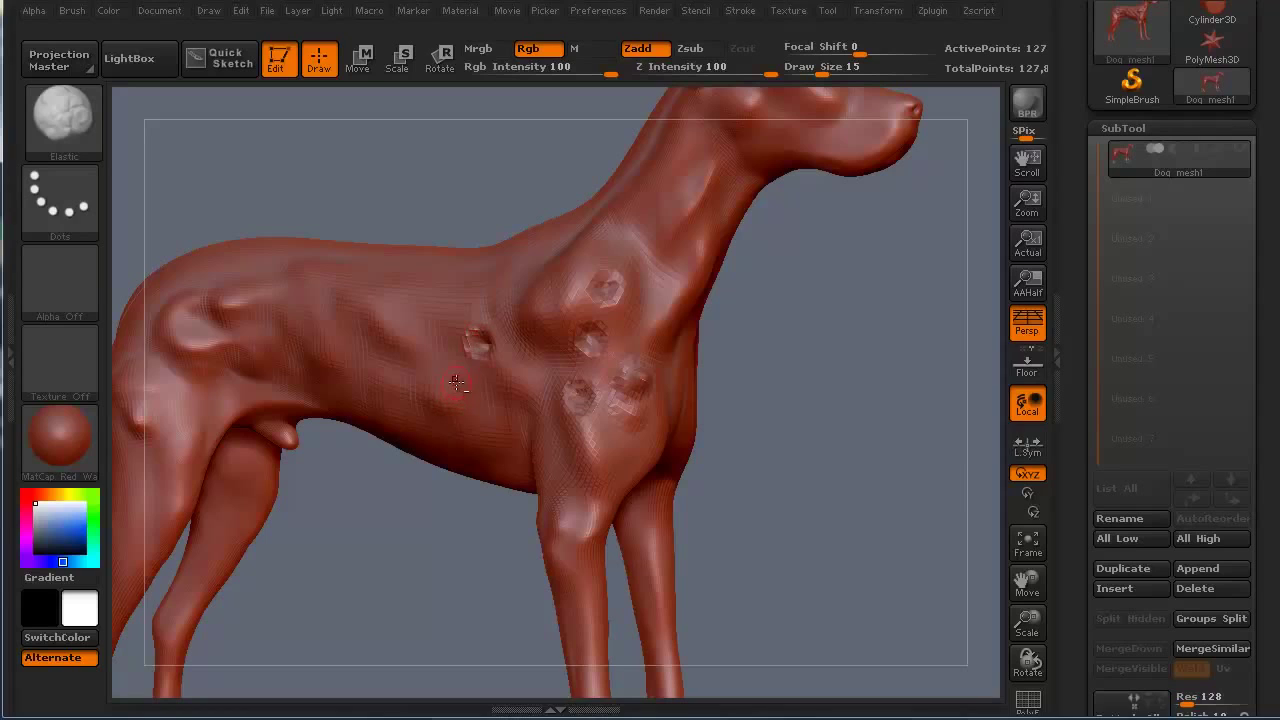
pyautogui.moveTo(470, 320)
pyautogui.mouseDown()
pyautogui.moveTo(470, 363)
pyautogui.moveTo(496, 348)
pyautogui.moveTo(489, 365)
pyautogui.moveTo(456, 354)
pyautogui.moveTo(458, 330)
pyautogui.moveTo(467, 366)
pyautogui.mouseUp()
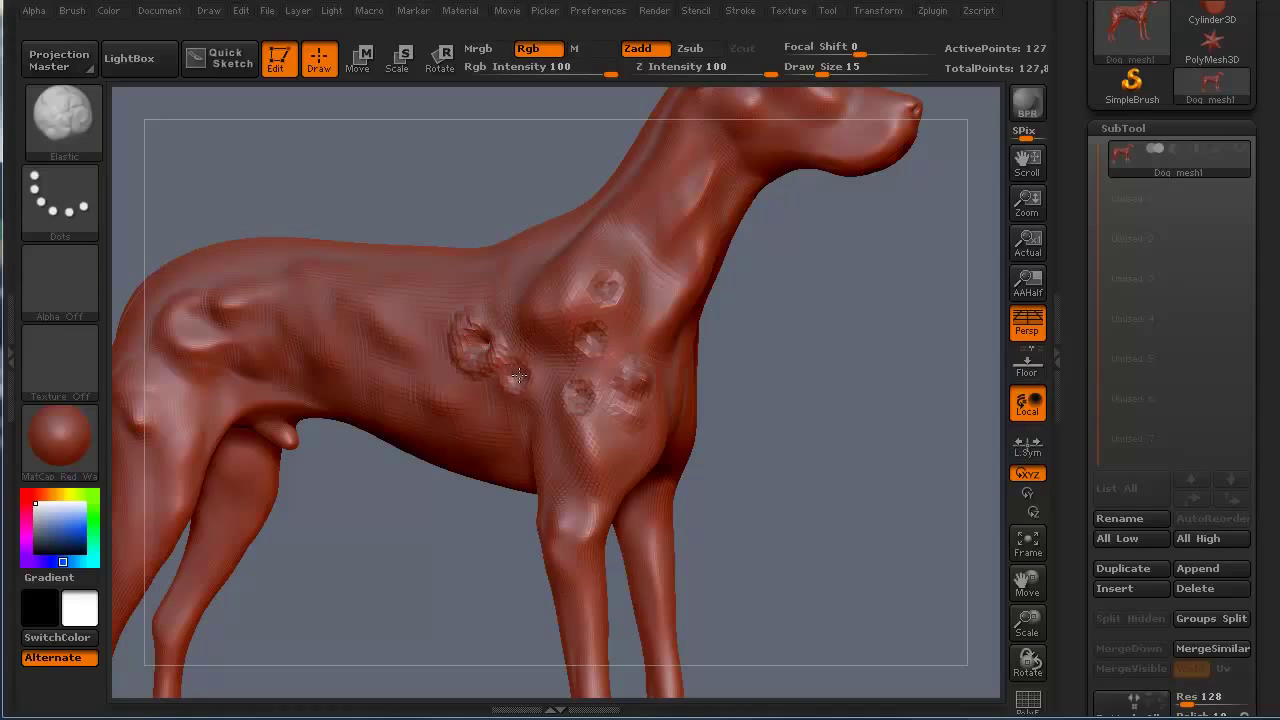
pyautogui.moveTo(518, 373); pyautogui.dragTo(535, 376)
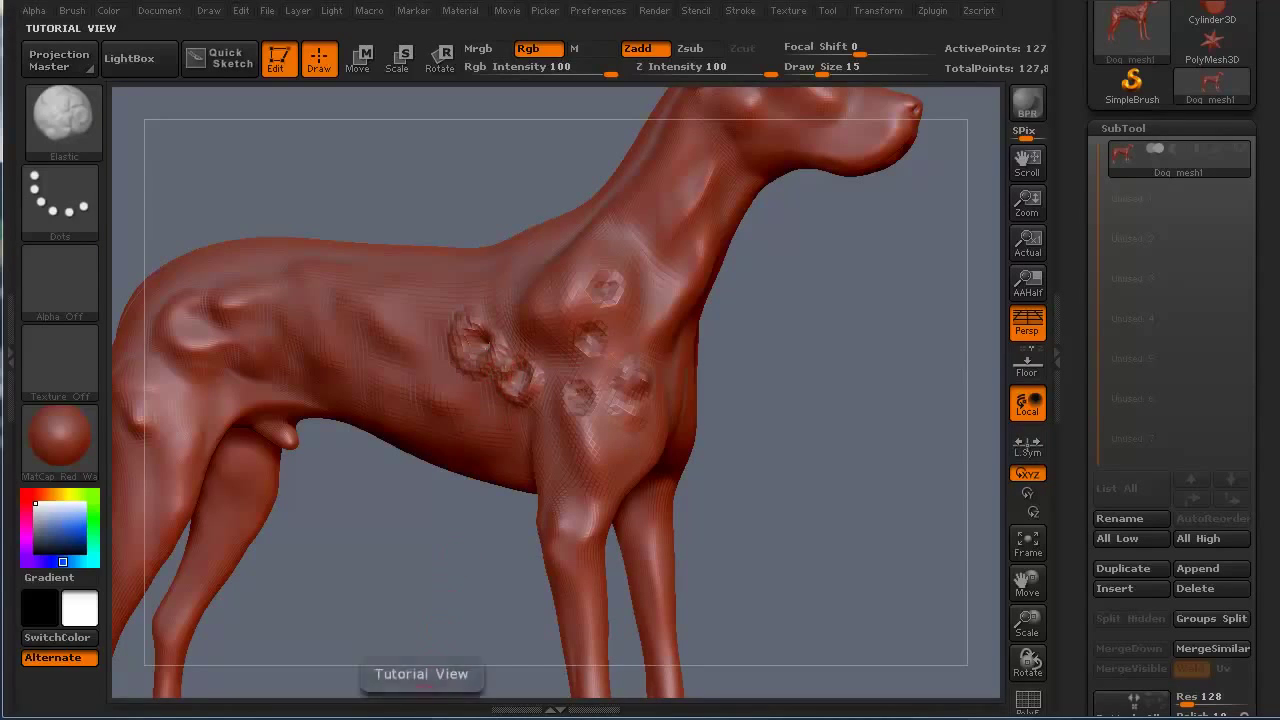
pyautogui.moveTo(867, 584); pyautogui.dragTo(808, 503)
pyautogui.moveTo(1267, 141); pyautogui.dragTo(1265, 316)
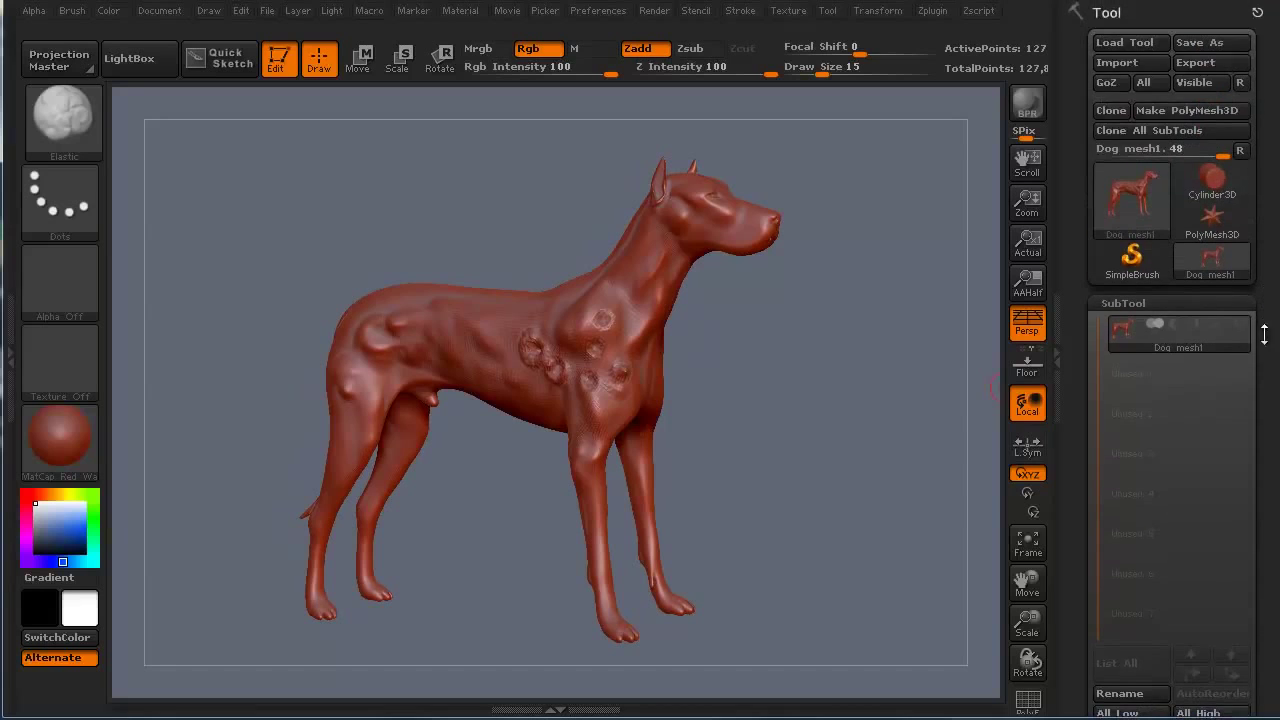